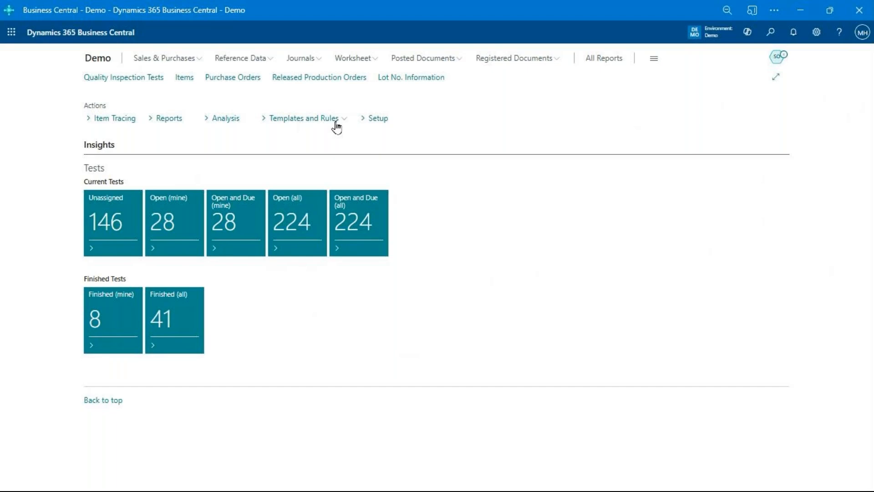
- Open Quality Inspector Setup and review the Receiving section's Warehouse Receipts automation choices and the options for requiring existing tests
click(390, 127)
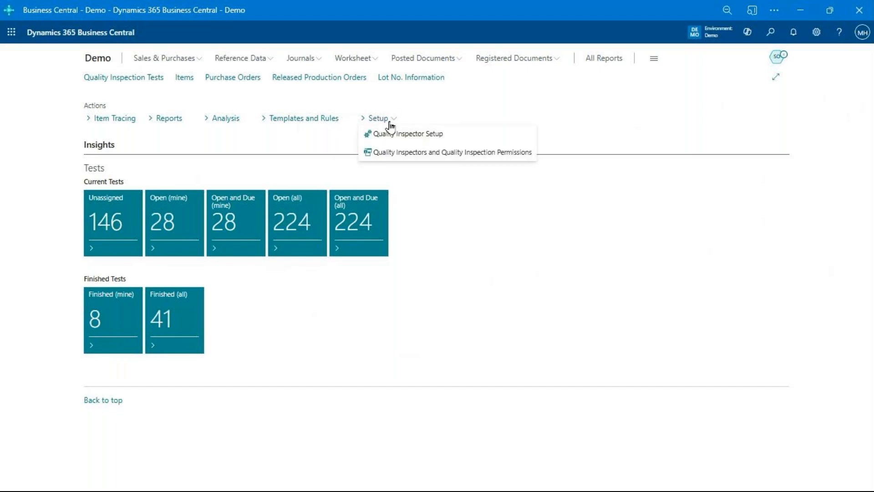
click(418, 133)
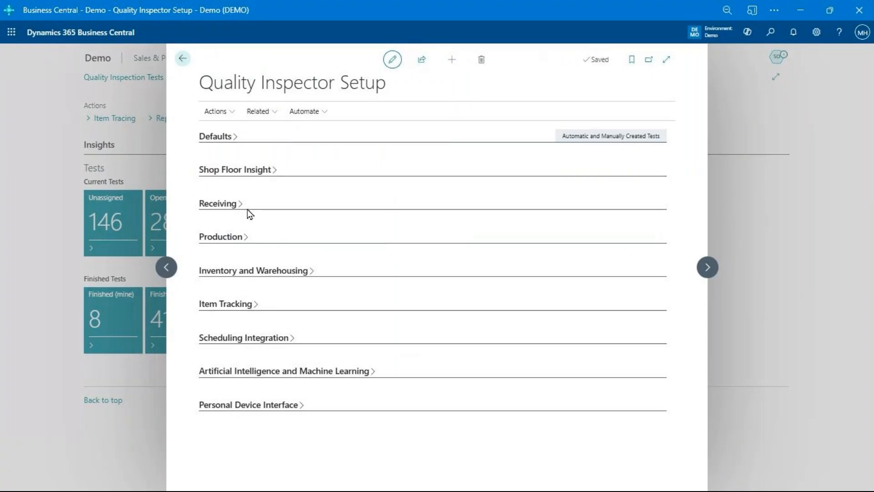
click(214, 209)
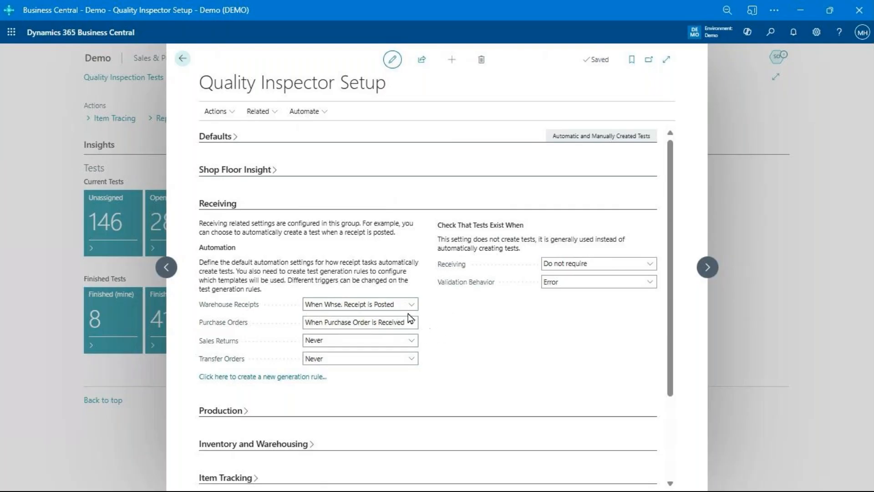
click(411, 304)
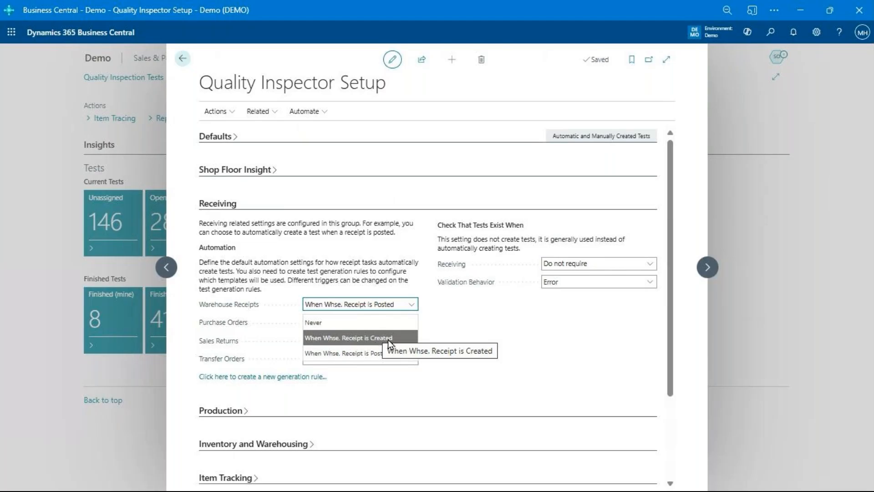
click(458, 328)
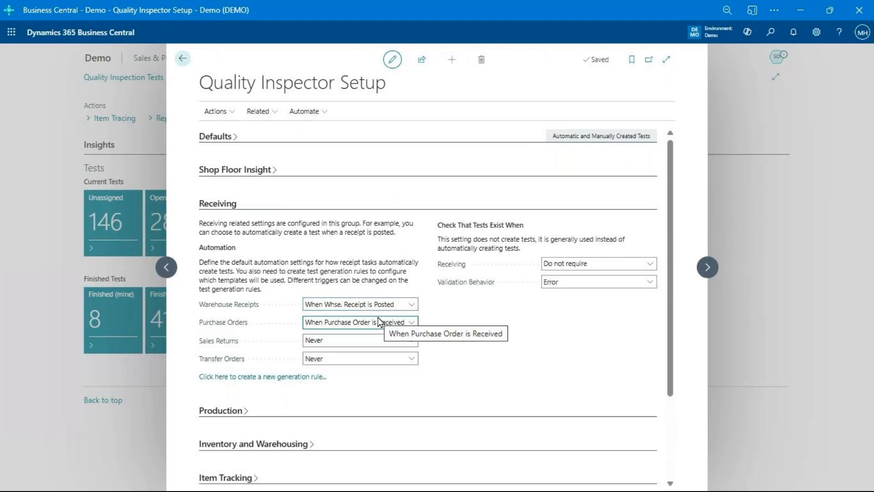
click(600, 264)
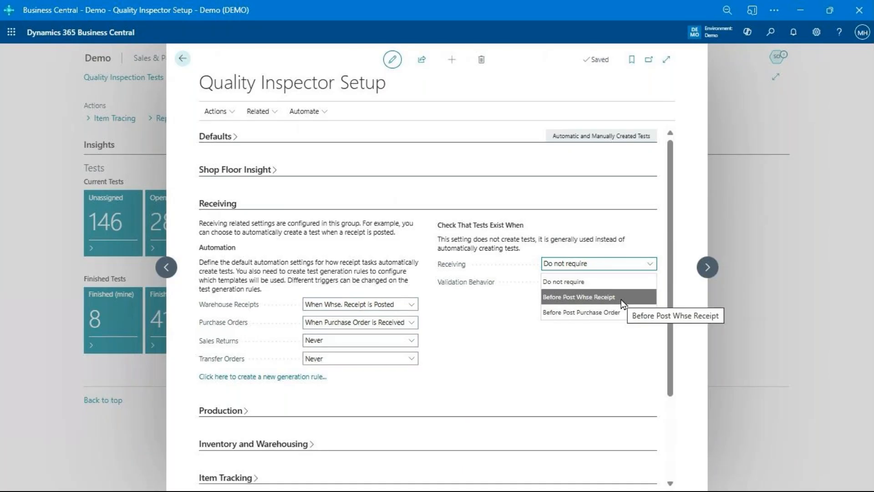
click(634, 264)
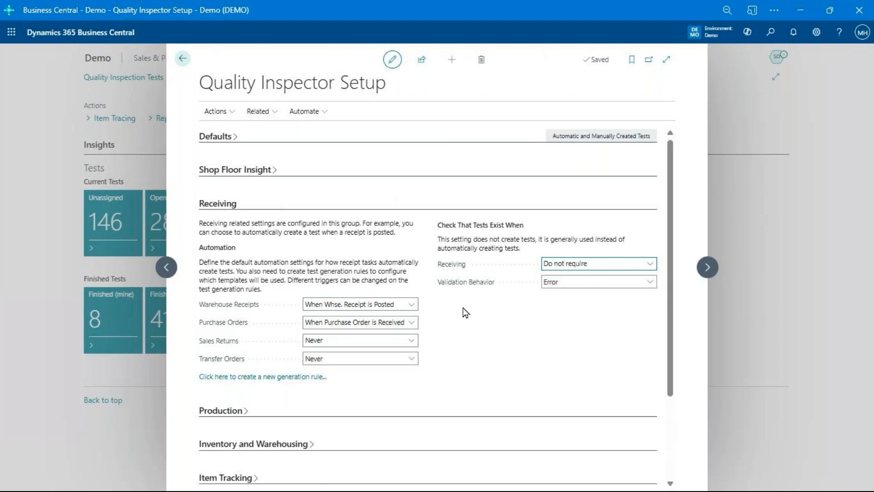
click(219, 204)
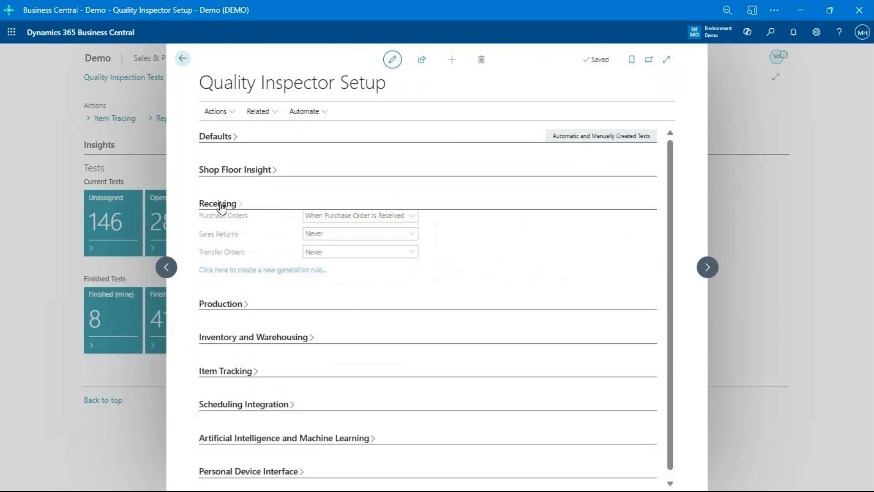
- Review the Production section's choices for when a production test is created automatically
click(216, 240)
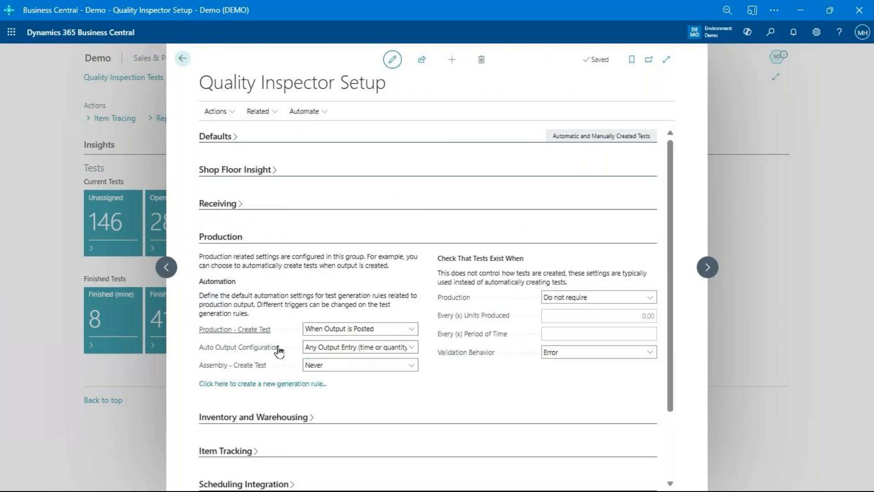
click(405, 330)
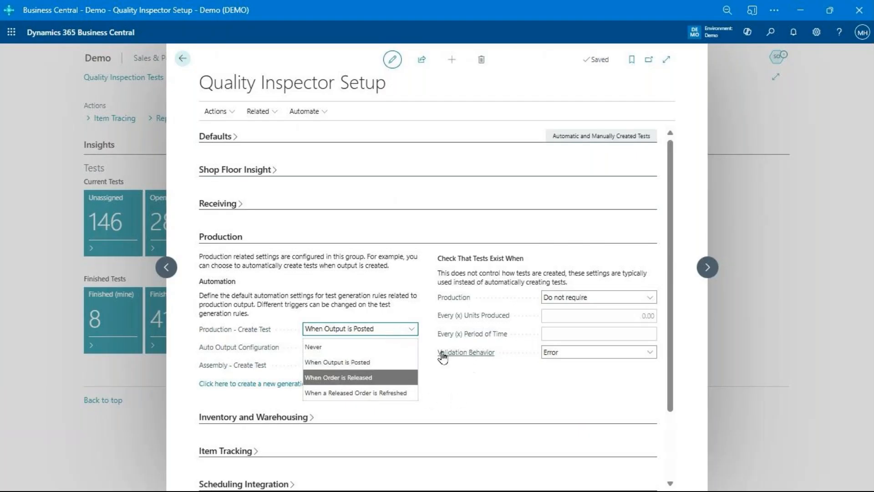
click(424, 320)
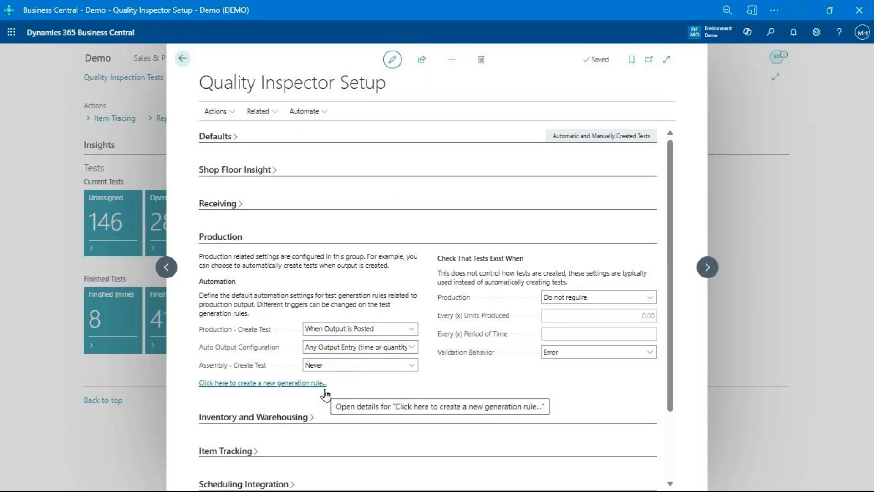
click(230, 240)
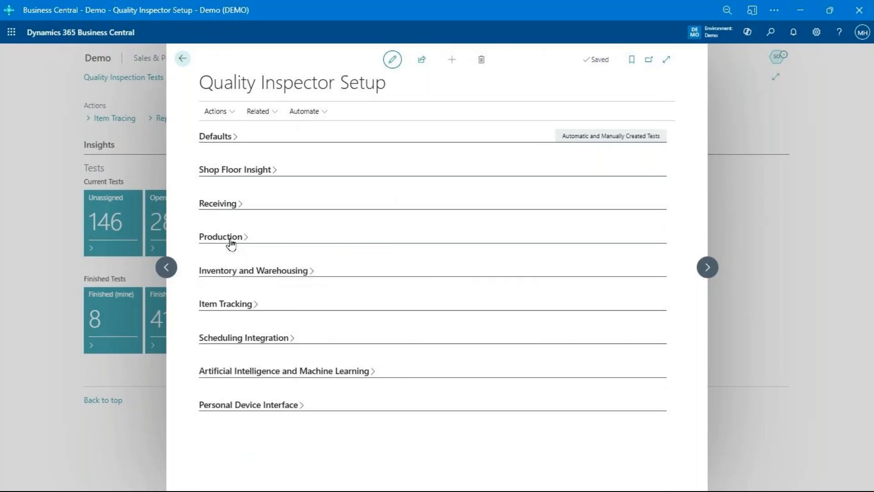
- Review the Create Test automation choices in the Inventory and Warehousing section
click(254, 270)
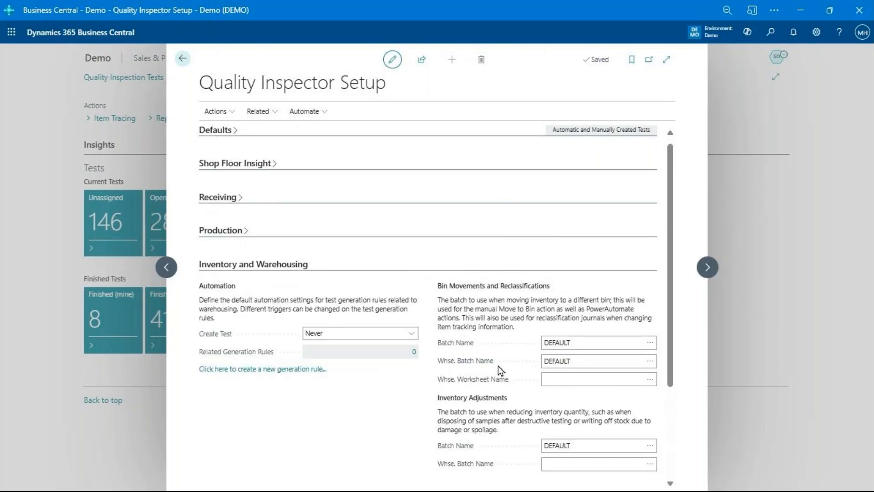
click(401, 334)
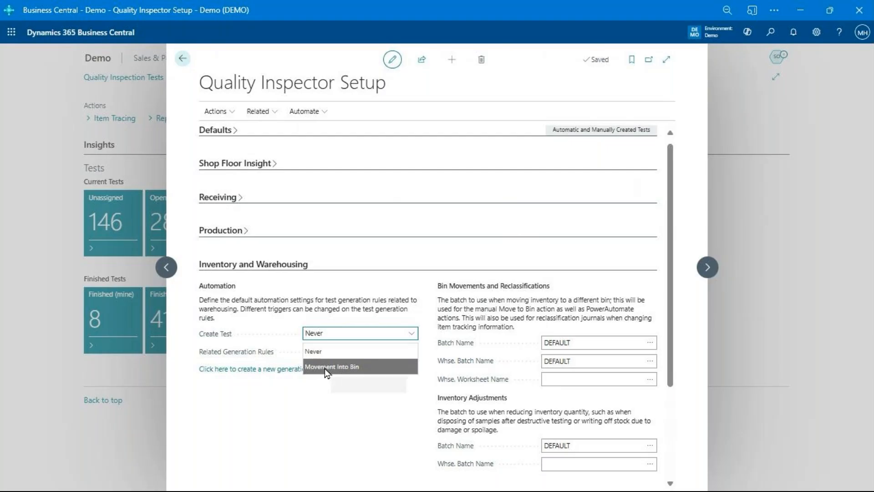
click(370, 351)
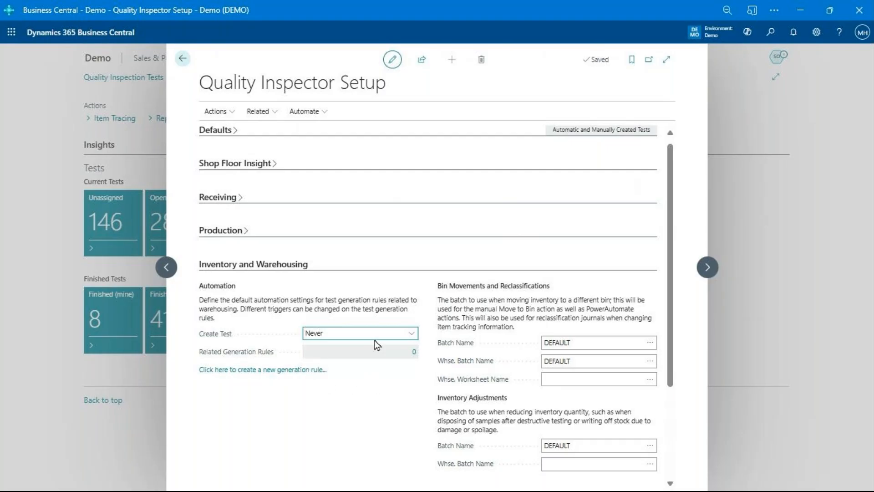
click(285, 271)
- Review the Defaults section and the available Picture Upload Behavior options
click(230, 138)
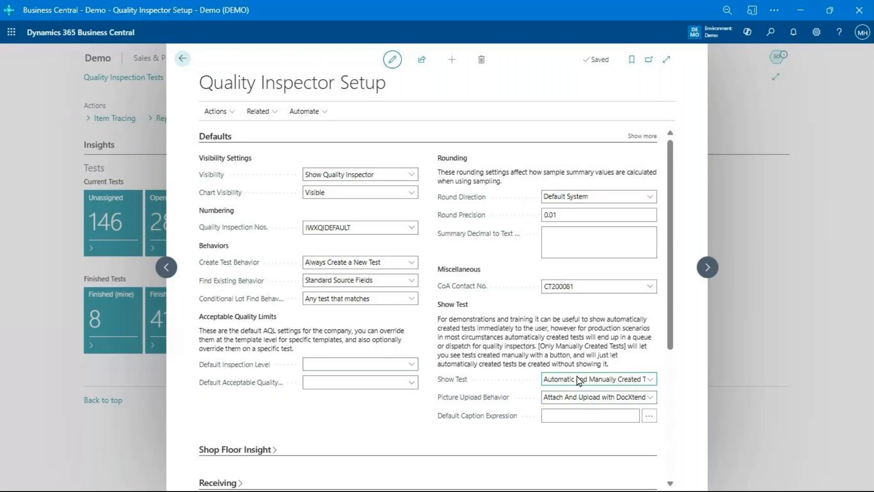
click(607, 397)
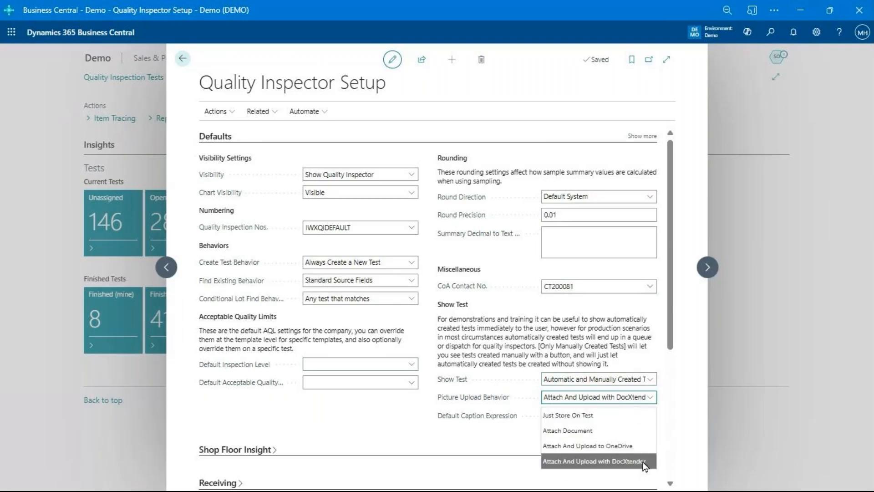
click(653, 399)
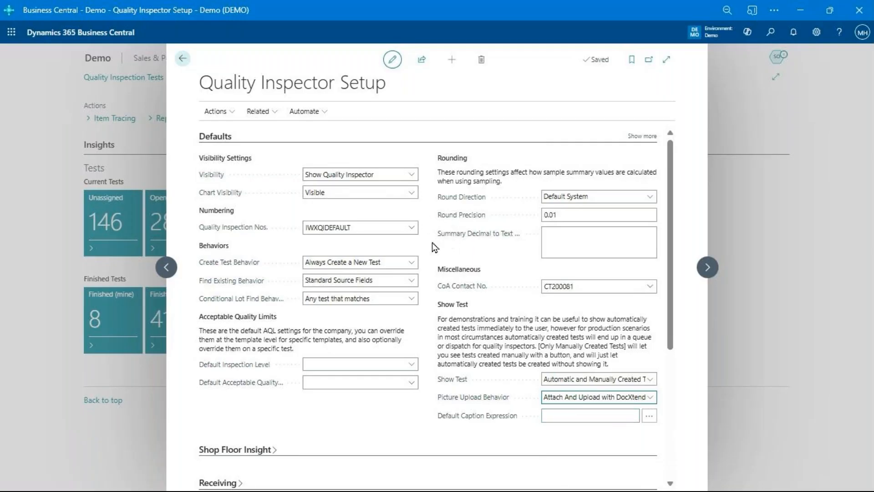
click(223, 137)
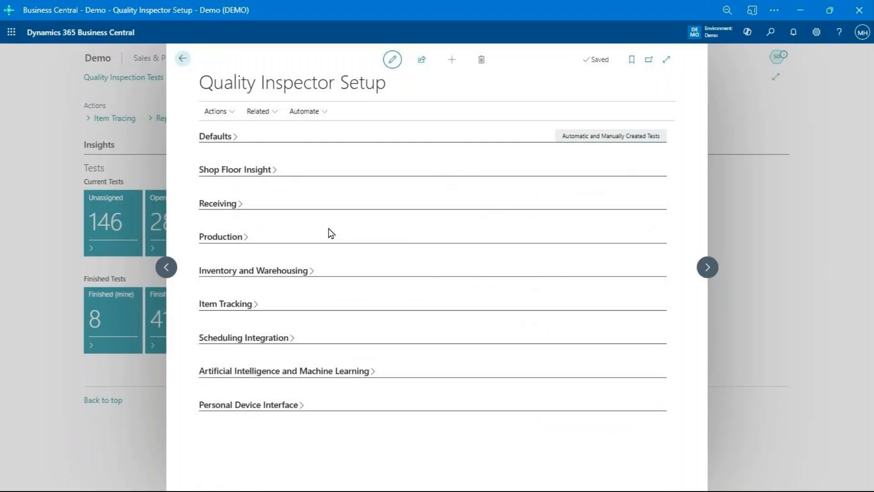
- Examine the Personal Device Interface brick headers and expressions, reading the full Brick Middle Right Expression and highlighting its [Description] field
click(294, 409)
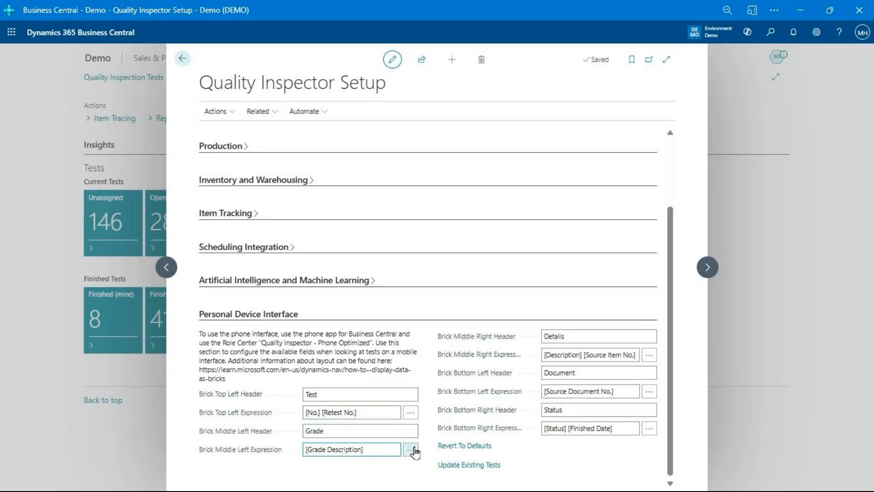
click(597, 375)
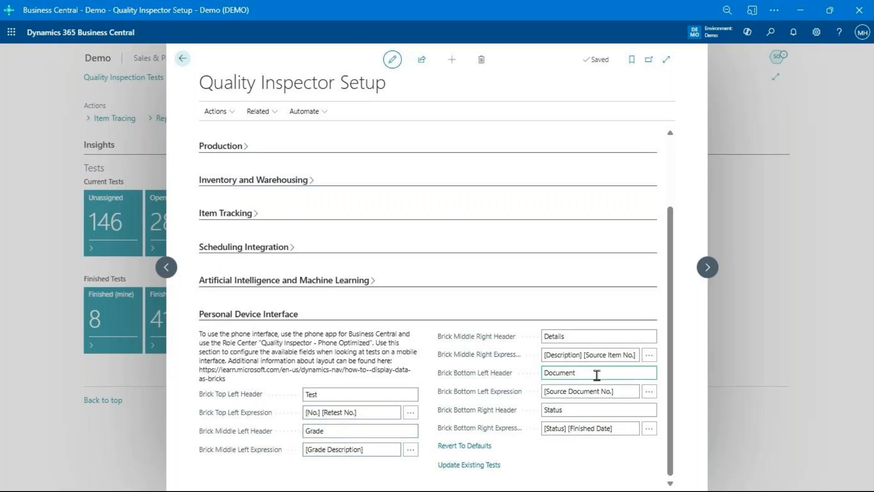
click(548, 359)
key(ctrl+v)
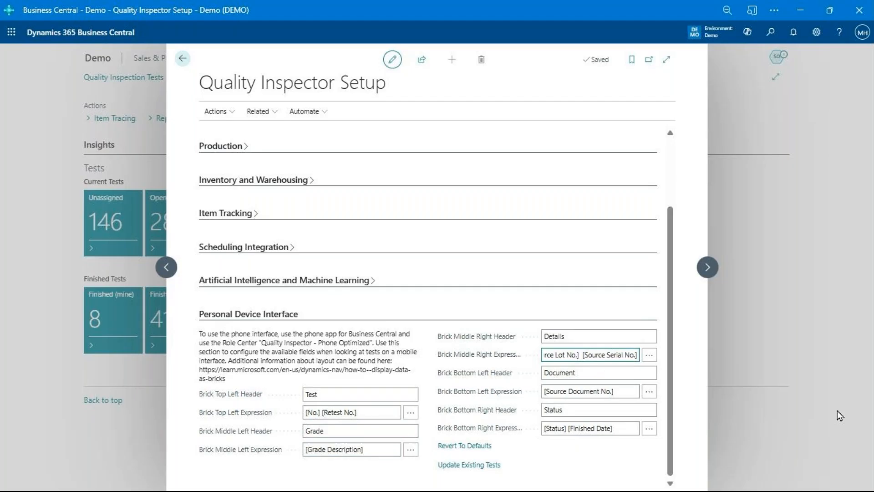
key(ctrl+Right)
key(ctrl+Right)
key(ctrl+Right)
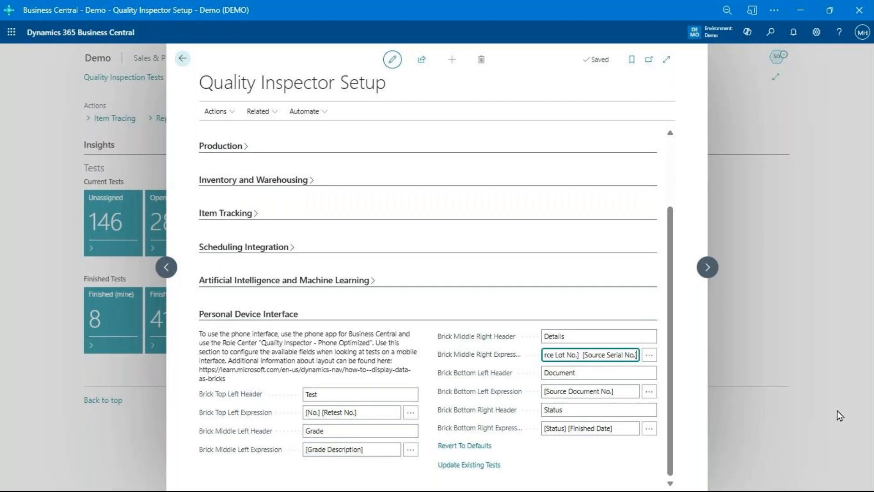
key(ctrl+Left)
key(ctrl+Left)
key(ctrl+Left)
key(ctrl+Left)
key(ctrl+Left)
key(ctrl+Left)
key(ctrl+Left)
key(ctrl+Left)
key(ctrl+Left)
key(ctrl+Left)
key(ctrl+Left)
key(ctrl+Left)
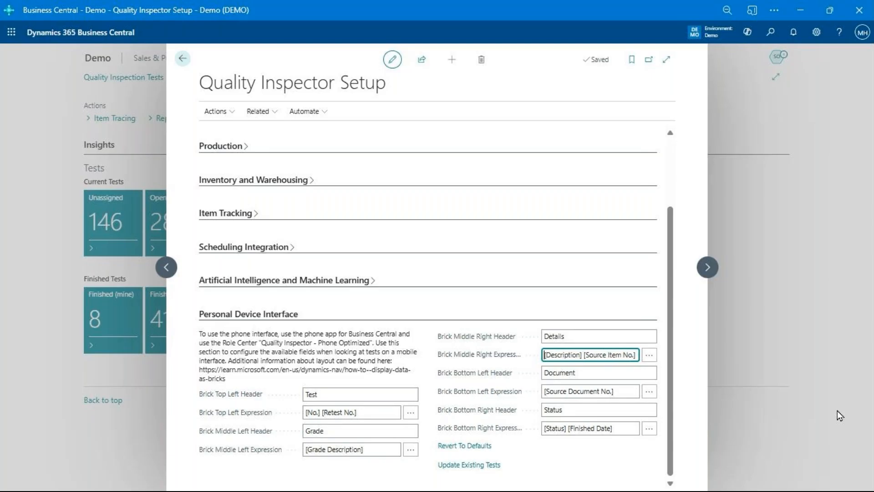
key(ctrl+shift+Right)
key(ctrl+shift+Right)
key(ctrl+shift+Right)
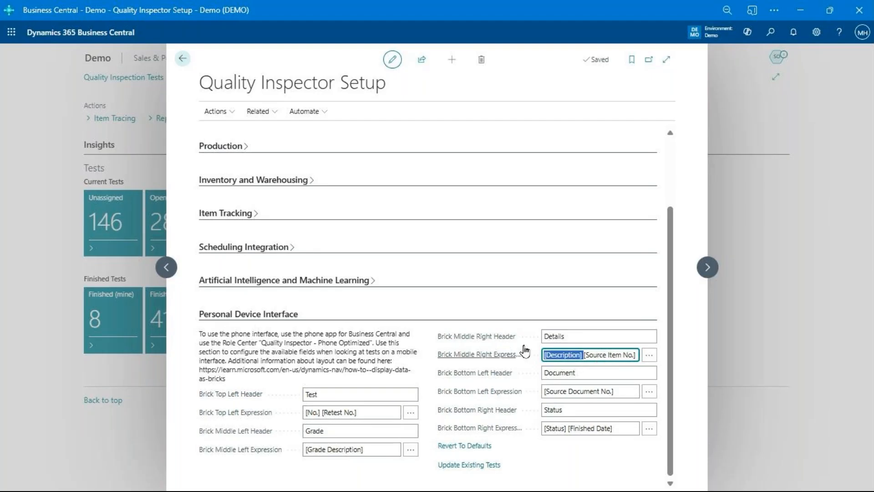
click(320, 353)
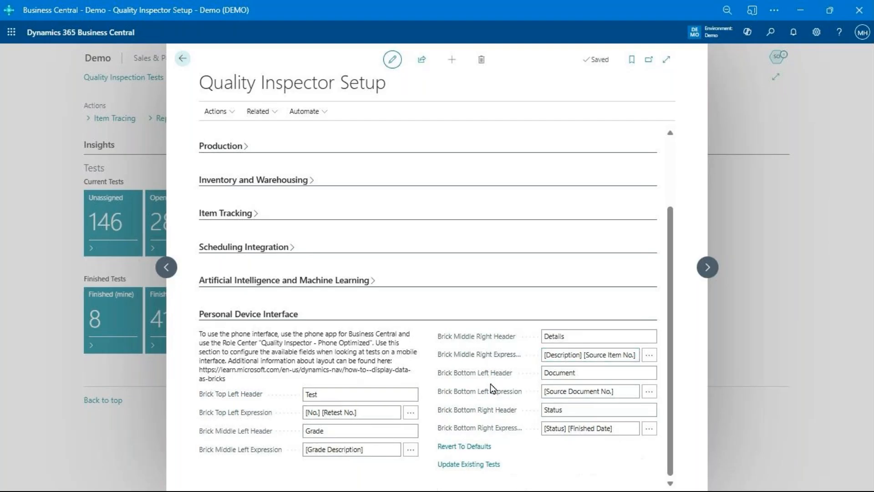
- Review the Artificial Intelligence and Machine Learning section's Azure settings, and return to the role center
click(246, 278)
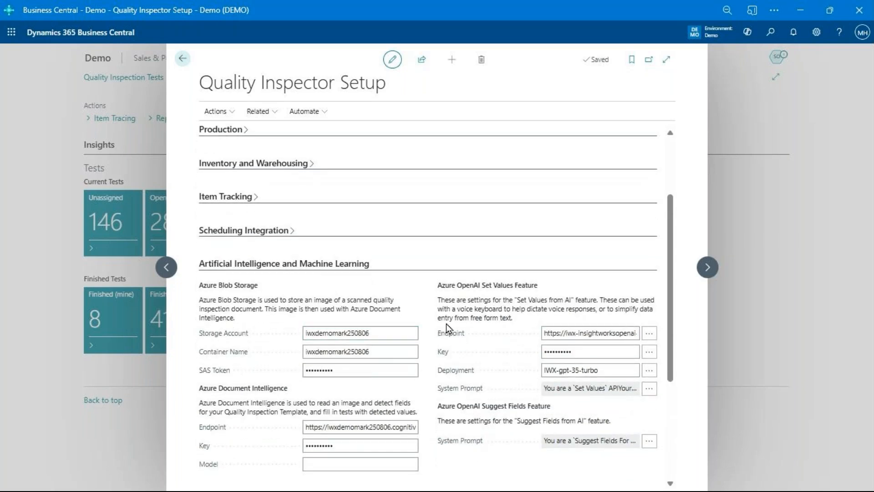
click(246, 269)
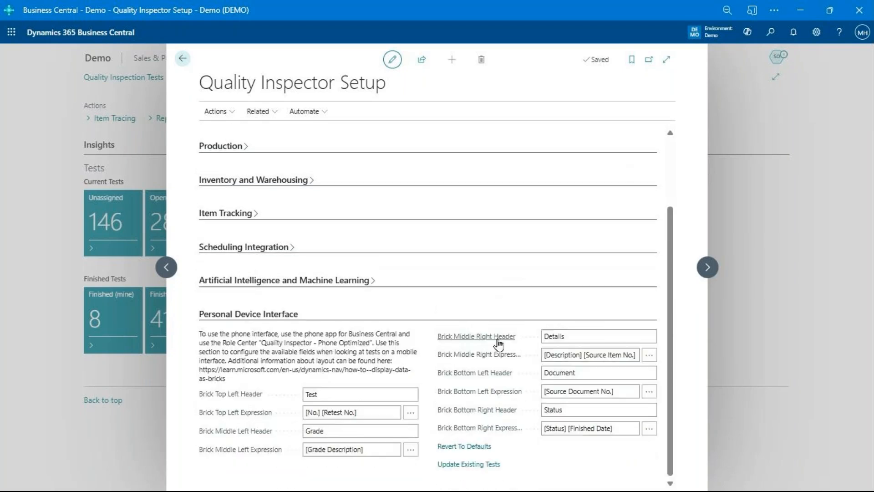
click(264, 316)
click(271, 371)
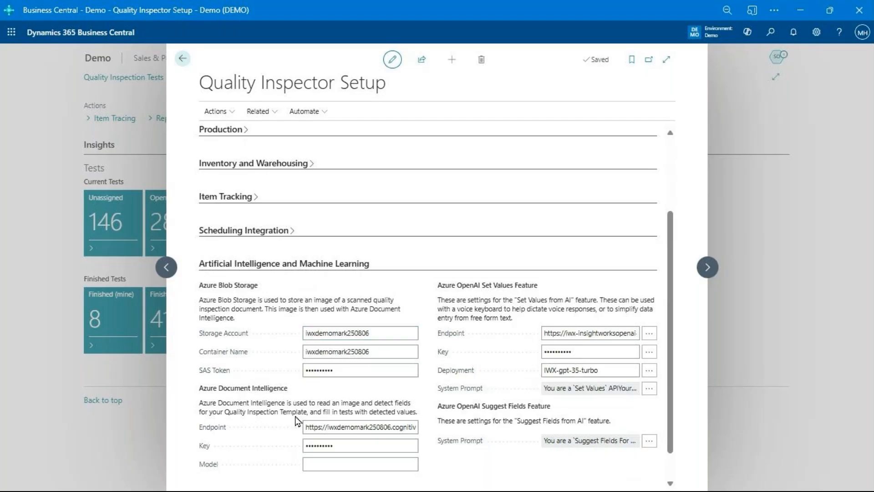
click(183, 59)
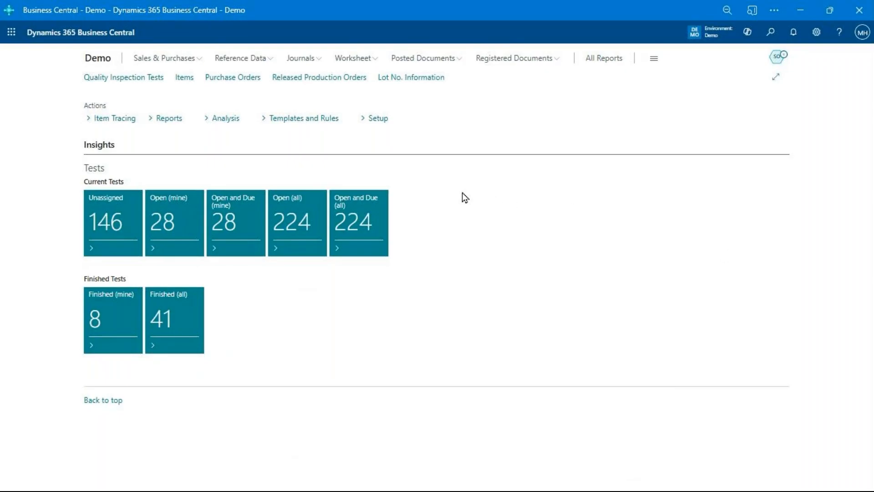
- Open Quality Inspectors and Quality Inspection Permissions in expanded view, examine each user's permissions for creating tests and other actions, and close the page
click(389, 120)
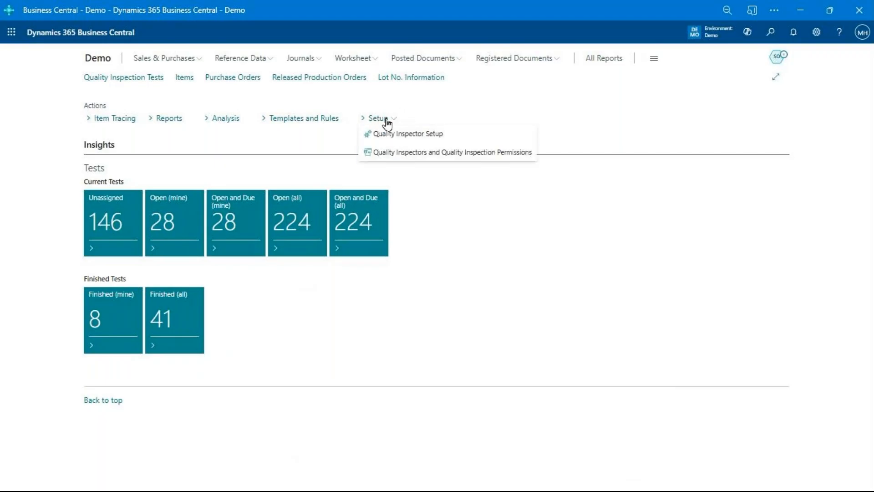
click(422, 154)
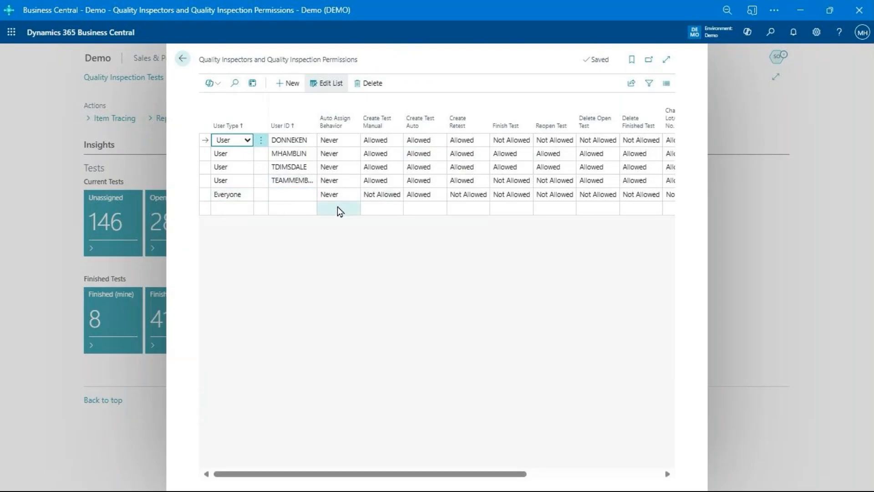
click(666, 59)
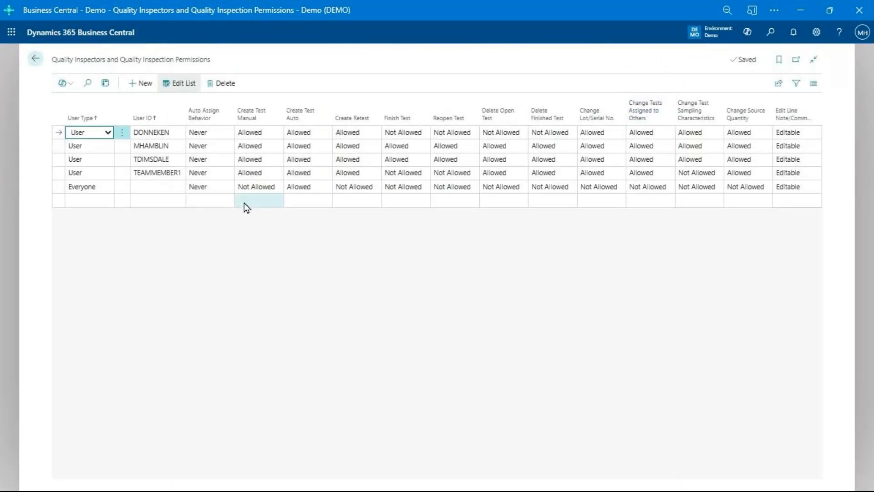
click(258, 148)
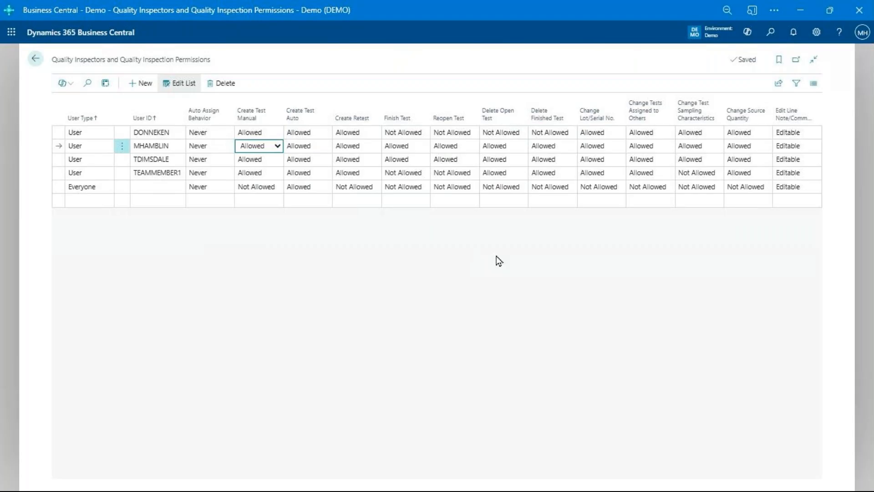
key(Tab)
key(Escape)
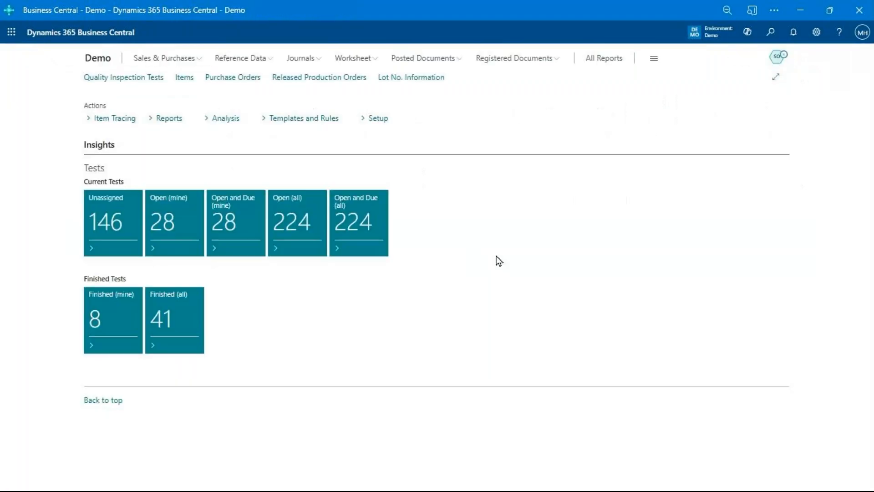
- Open Quality Inspection Grades from Quality Inspector Setup in expanded view and examine the grade list, including Grade B's Allow Consumption setting
click(379, 119)
click(383, 131)
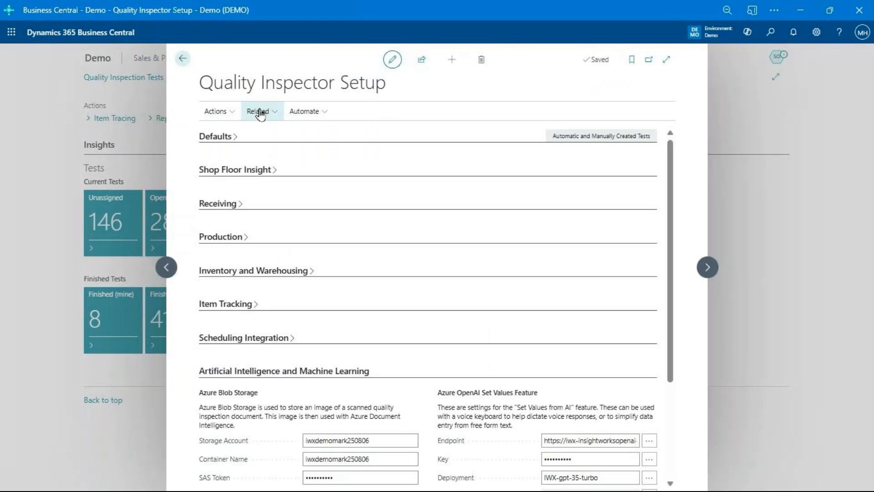
click(261, 113)
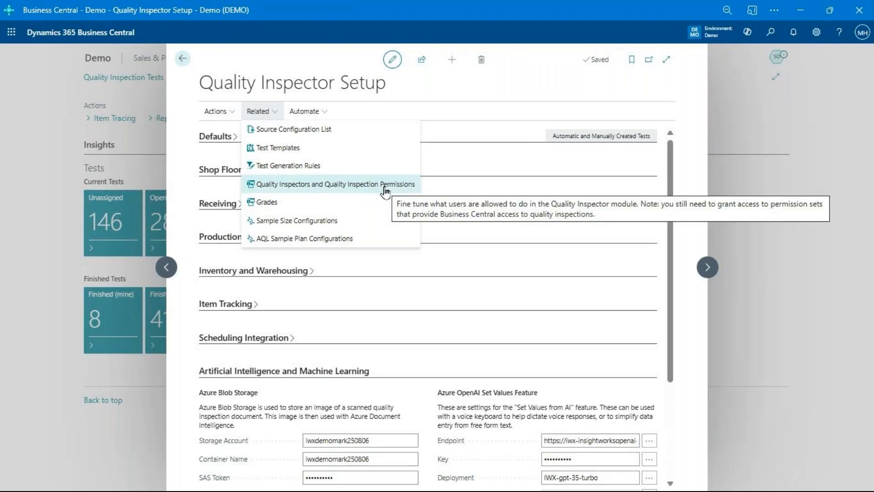
click(325, 202)
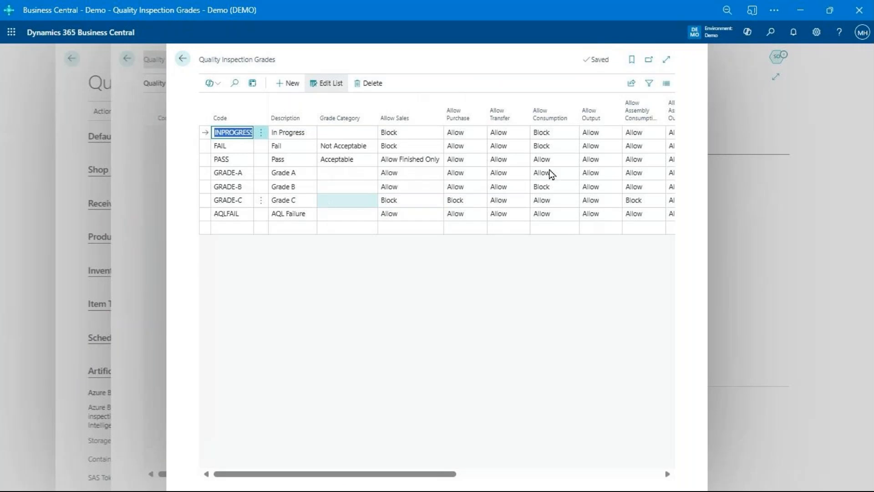
click(667, 59)
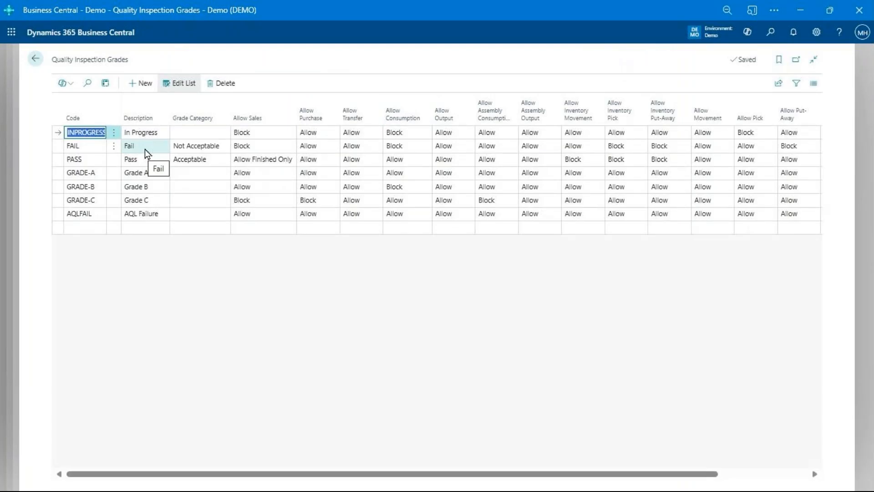
click(154, 191)
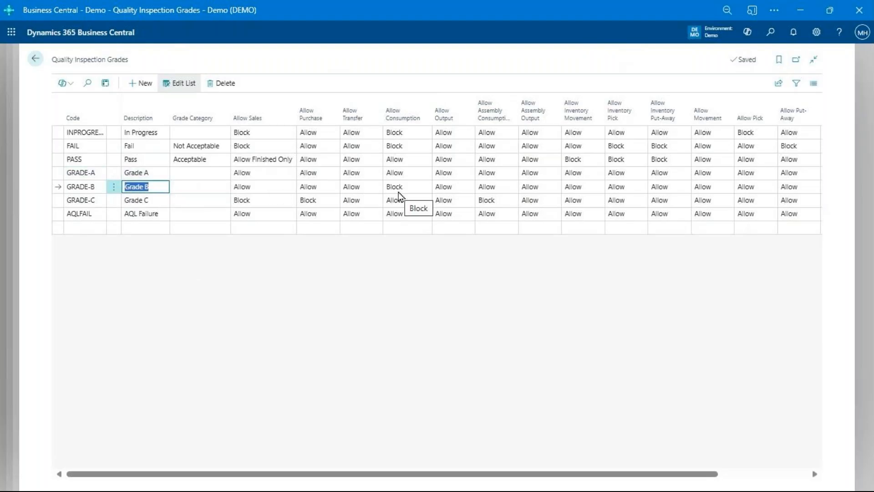
mouse_move(412, 118)
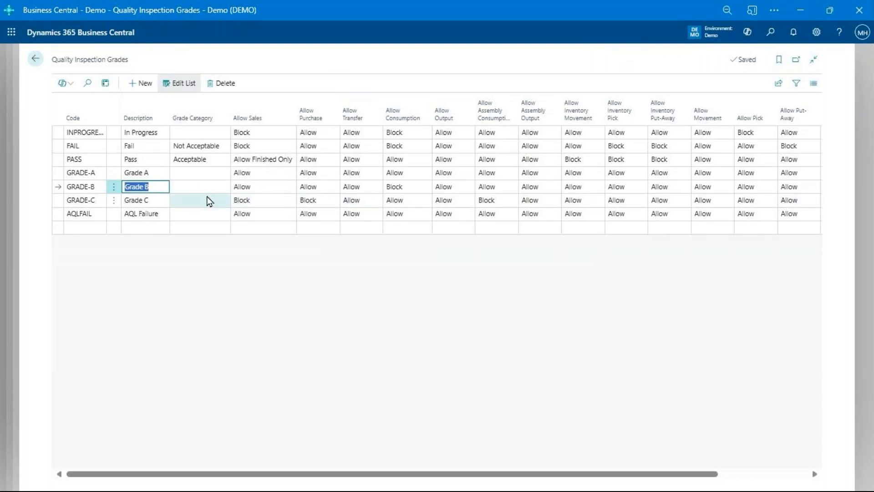
- Examine the FAIL grade's category and Allow Consumption options and the PASS grade's Allow Sales options, and return to Quality Inspector Setup
click(190, 148)
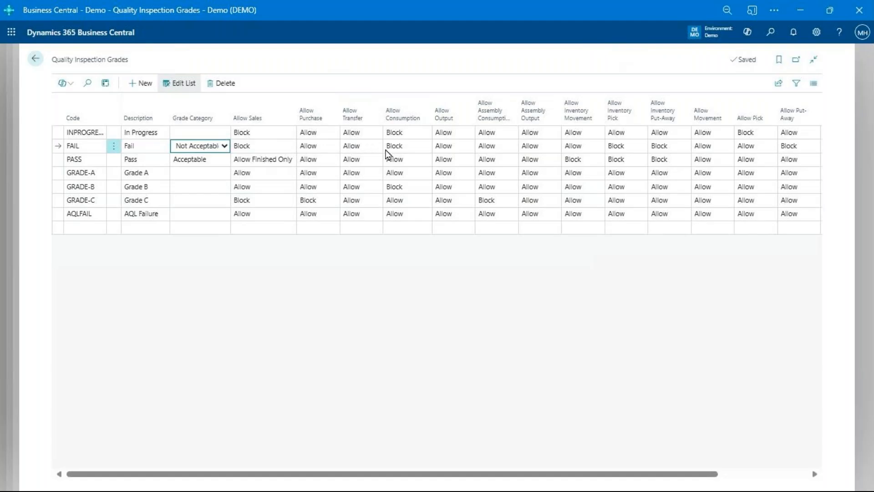
click(413, 149)
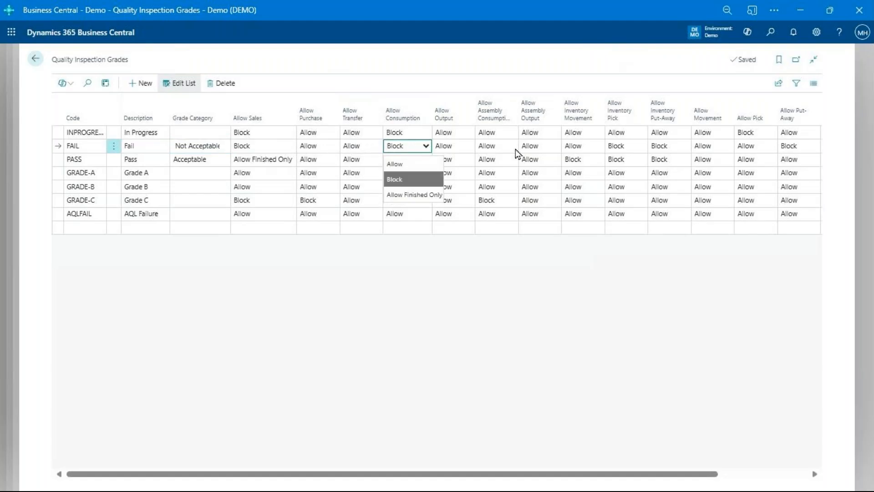
click(620, 150)
click(770, 318)
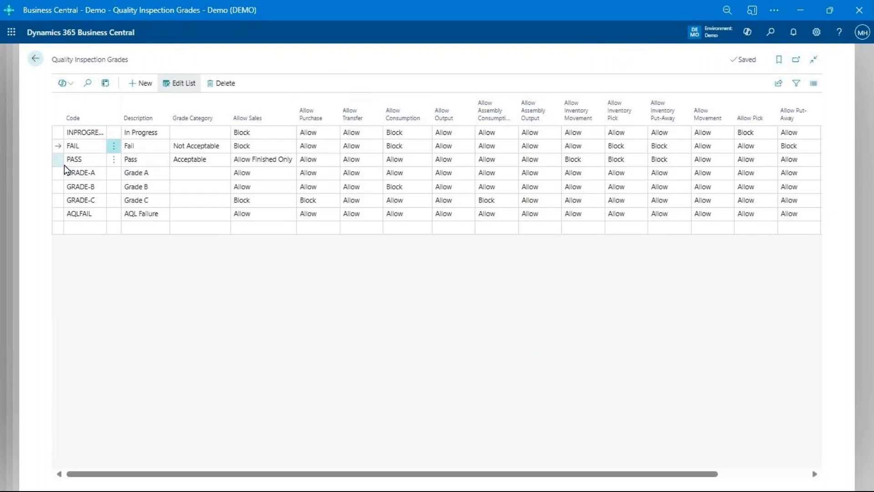
click(269, 160)
click(273, 160)
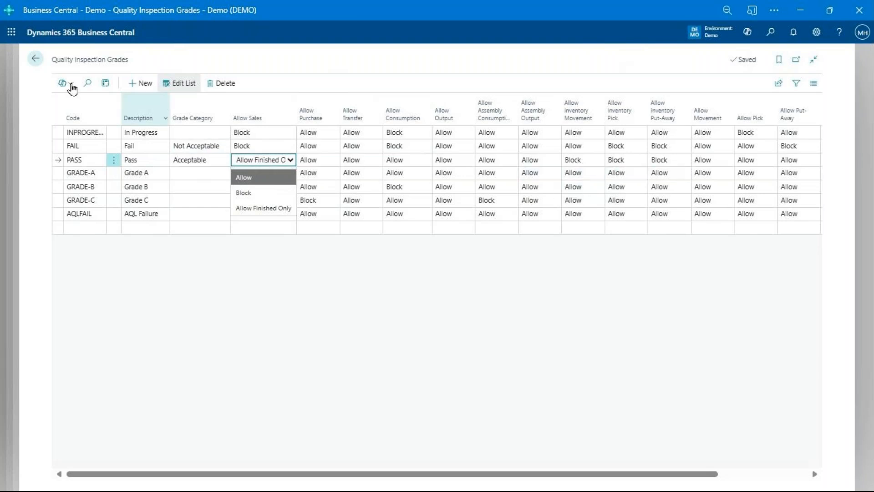
click(35, 58)
click(35, 58)
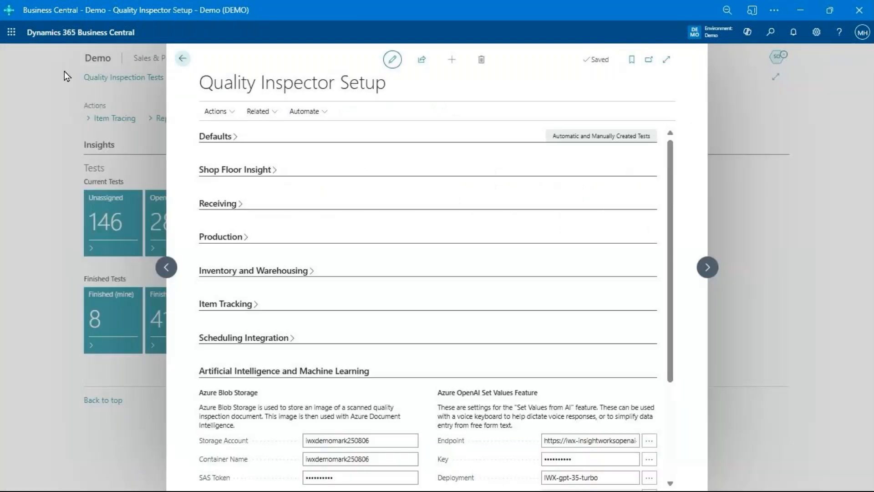
- Review the Sample Size Configurations by inspection level, lot size range and sampling plan code, and close the list
click(259, 111)
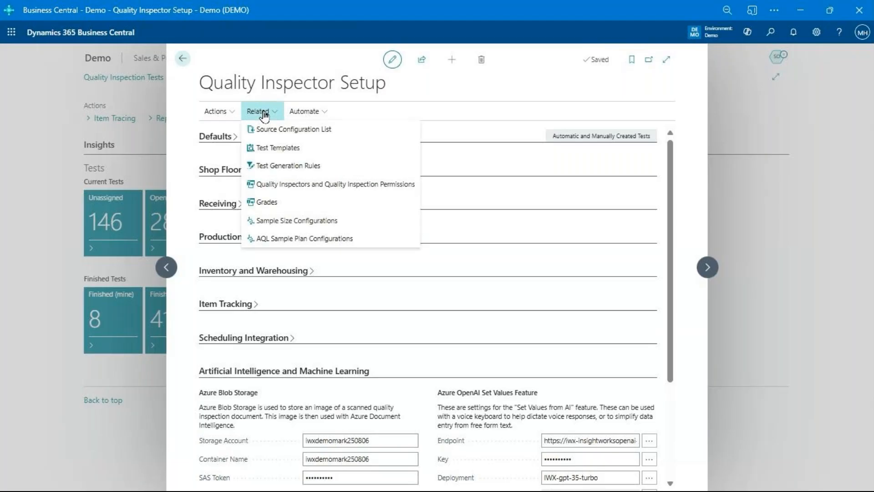
click(288, 220)
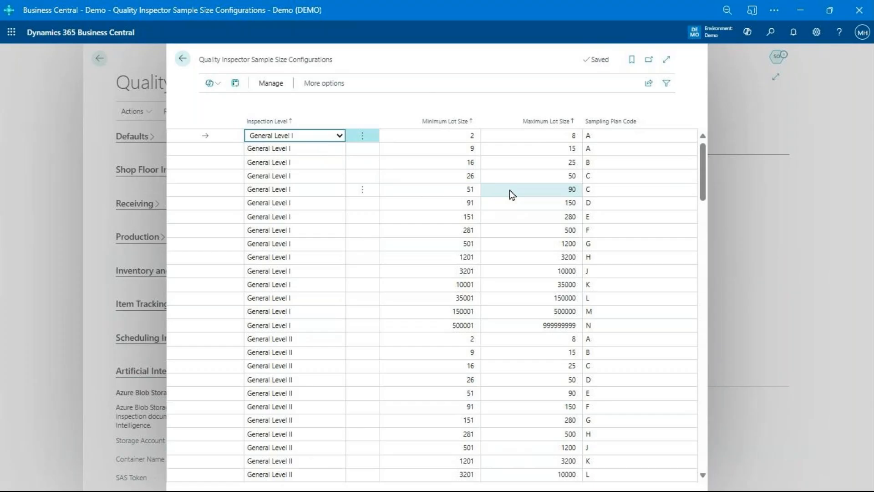
scroll(435, 362, down, 5)
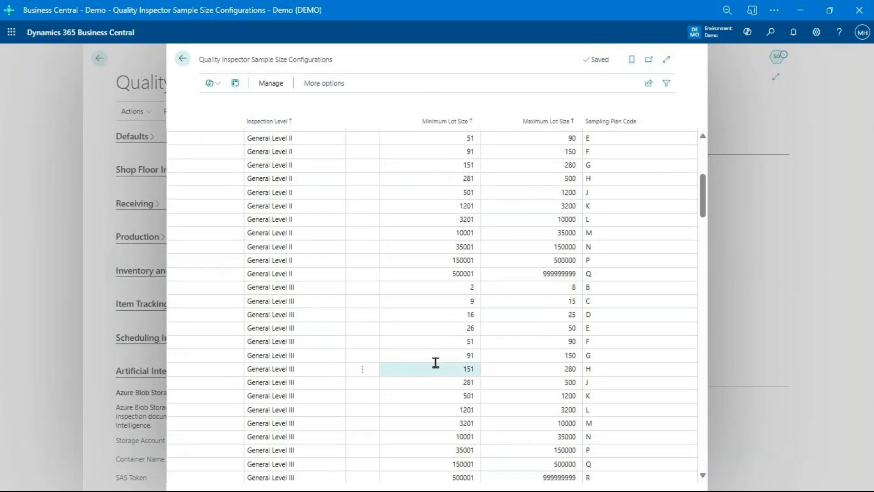
scroll(435, 362, up, 5)
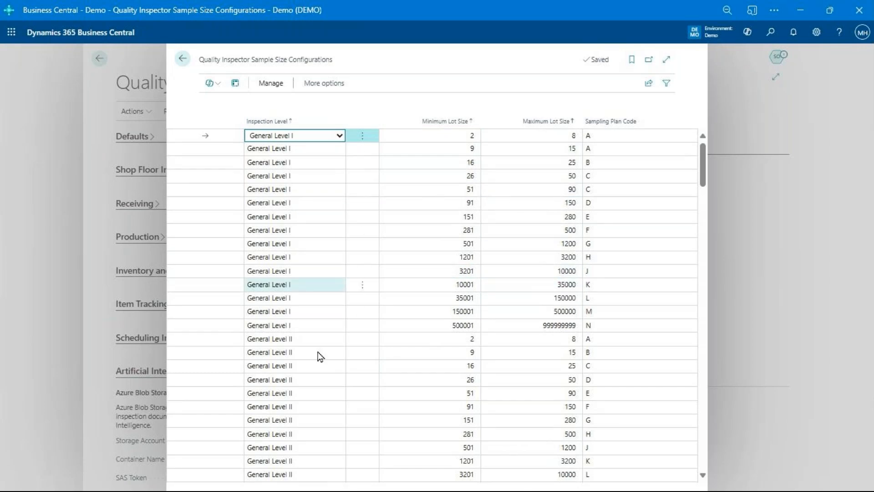
key(Escape)
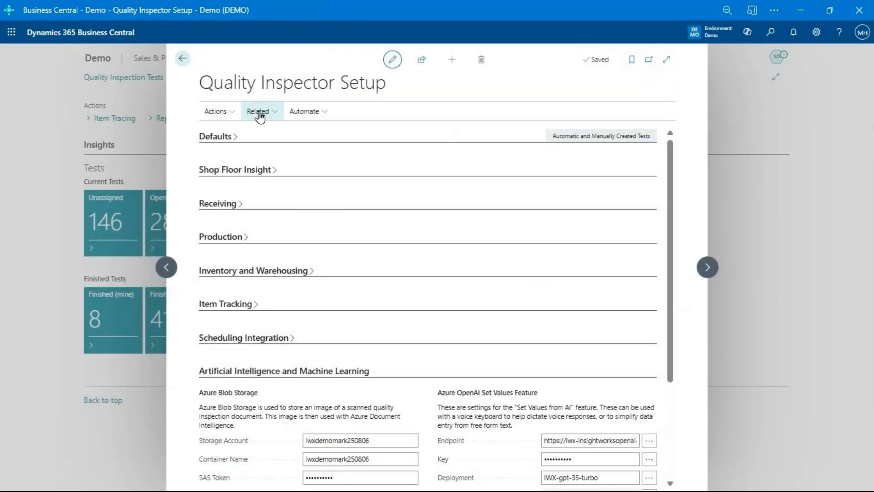
- Review the AQL Sample Plan Configurations with their sample sizes, acceptance and rejection points, and return to the role center
click(257, 111)
click(273, 237)
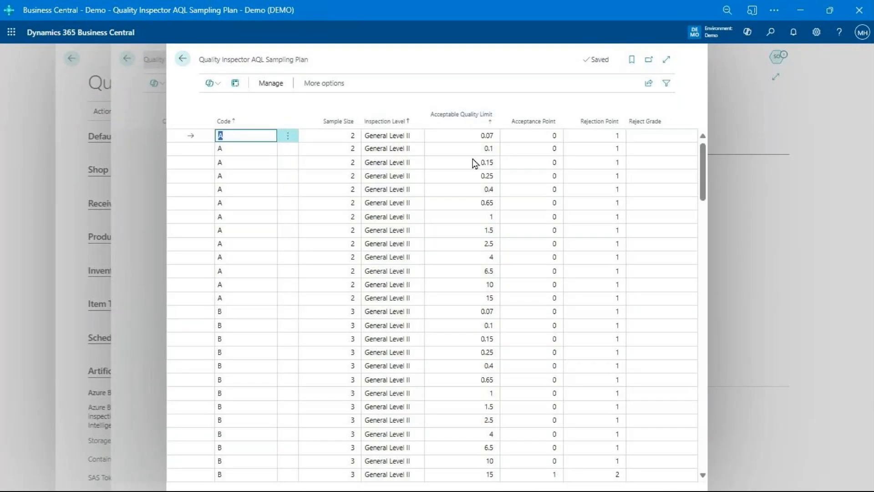
scroll(583, 250, down, 12)
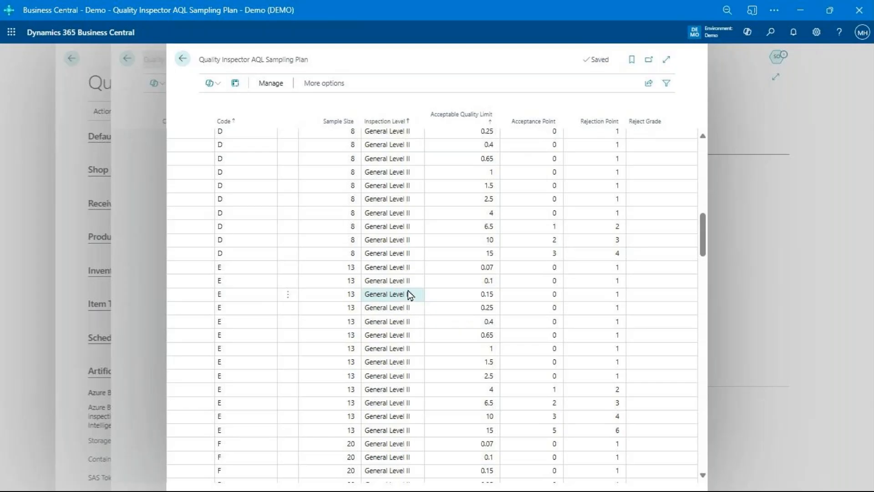
key(Escape)
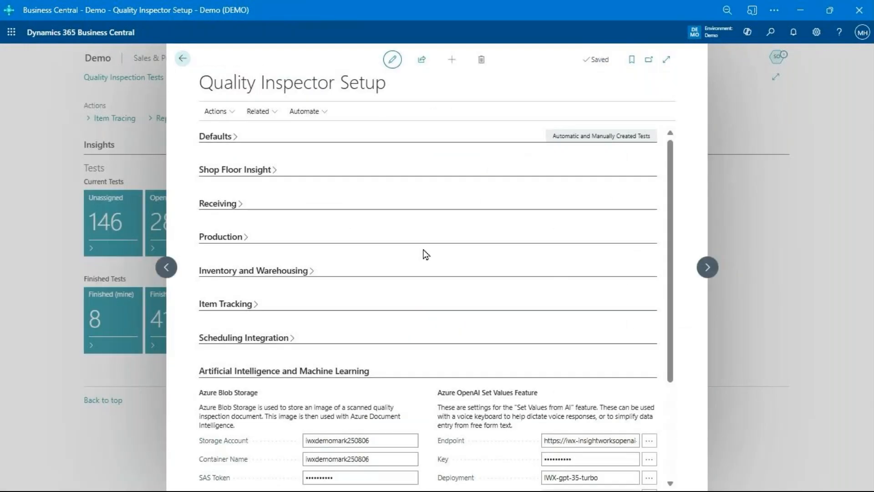
key(Escape)
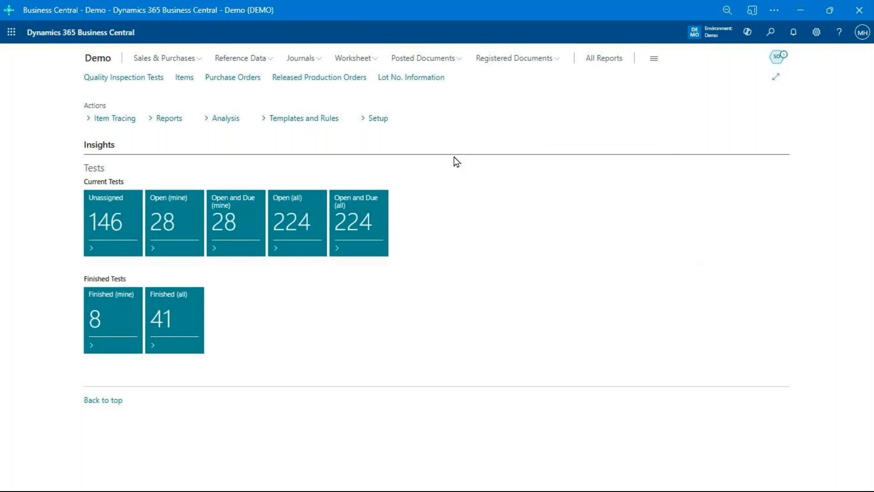
- Open the PRODUCTION inspection template in expanded view, review all of its General fields, and collapse the General section
click(298, 122)
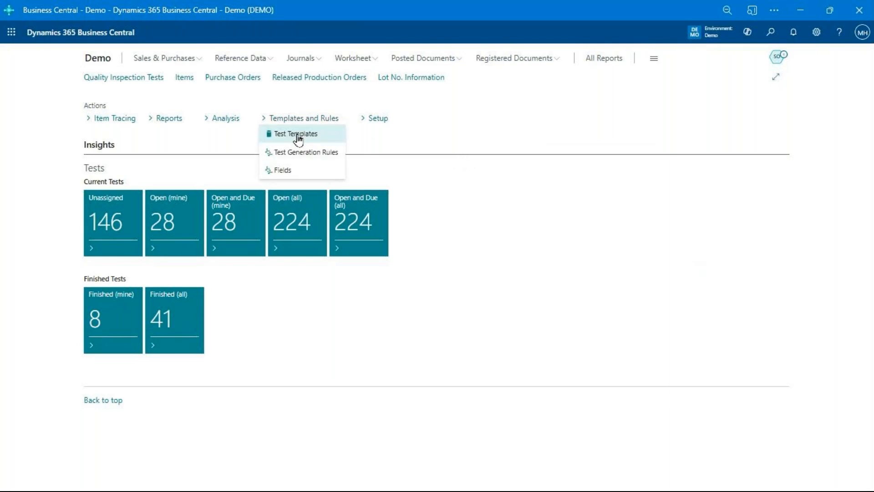
click(333, 139)
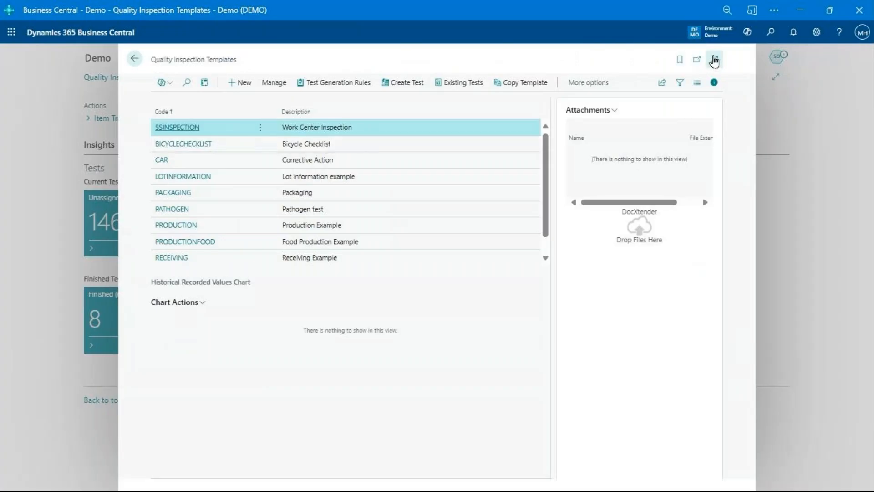
click(714, 60)
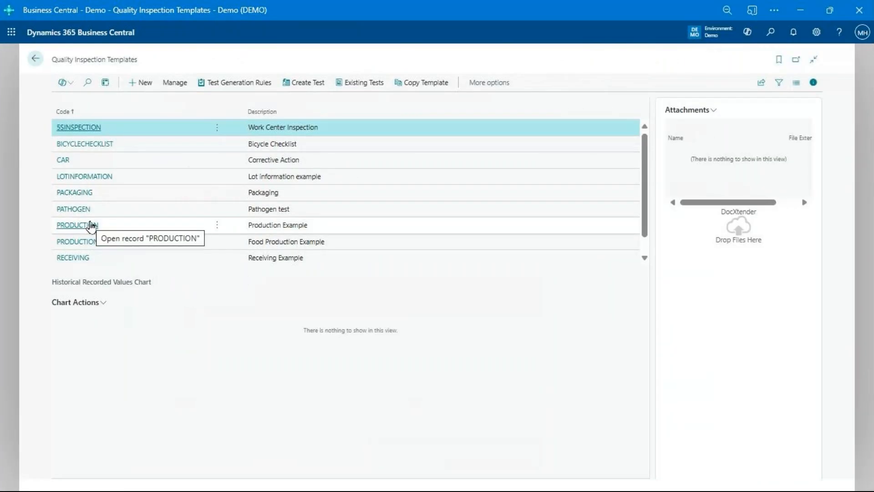
click(94, 229)
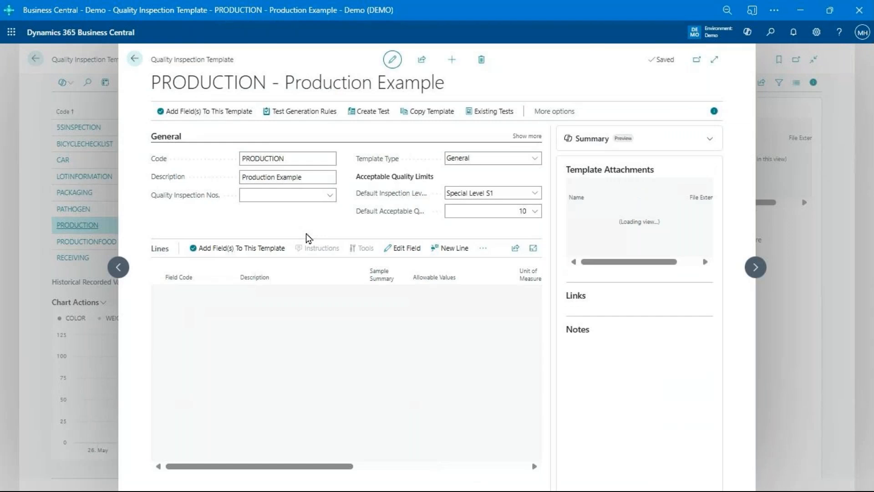
click(714, 59)
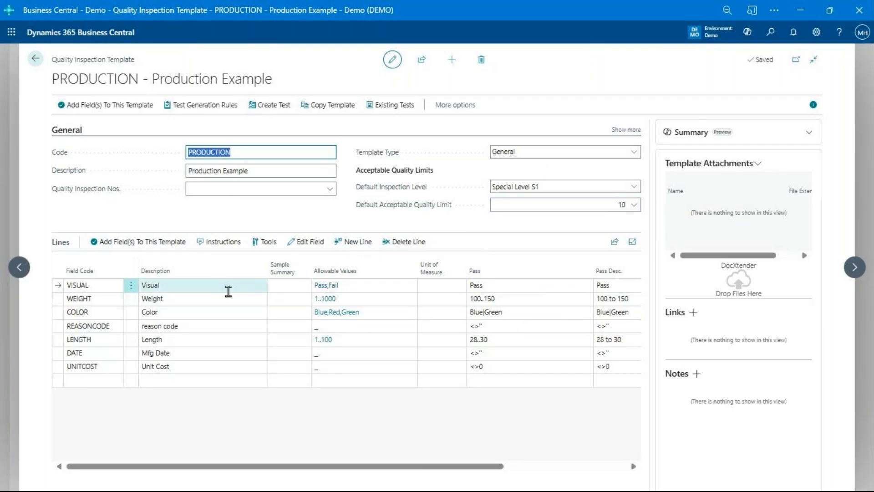
click(624, 130)
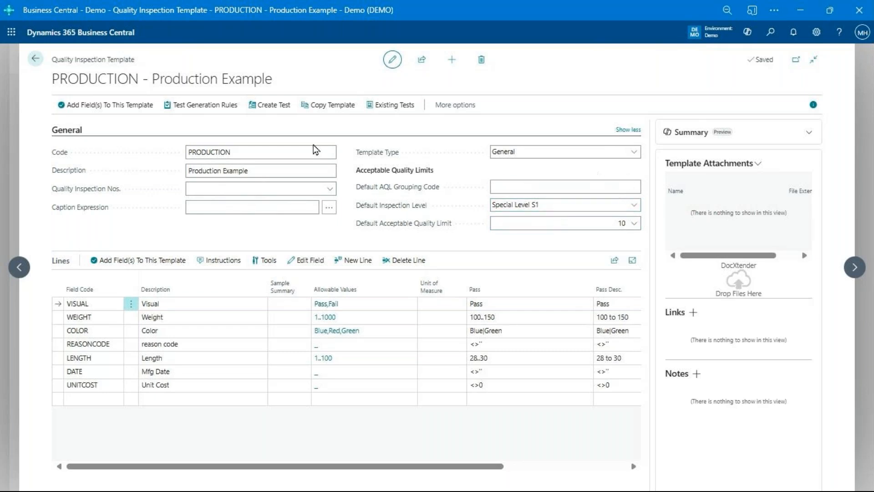
click(73, 131)
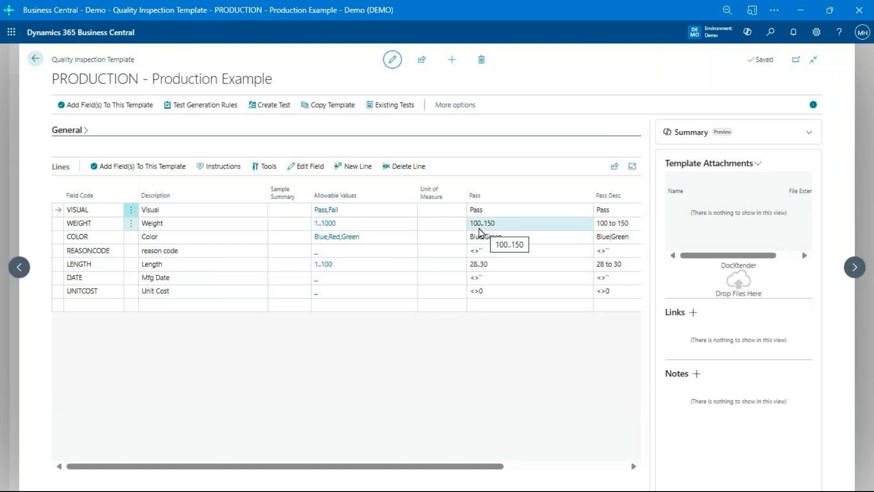
- Examine the Pass conditions of the template's WEIGHT and COLOR lines, highlighting each expression
click(496, 230)
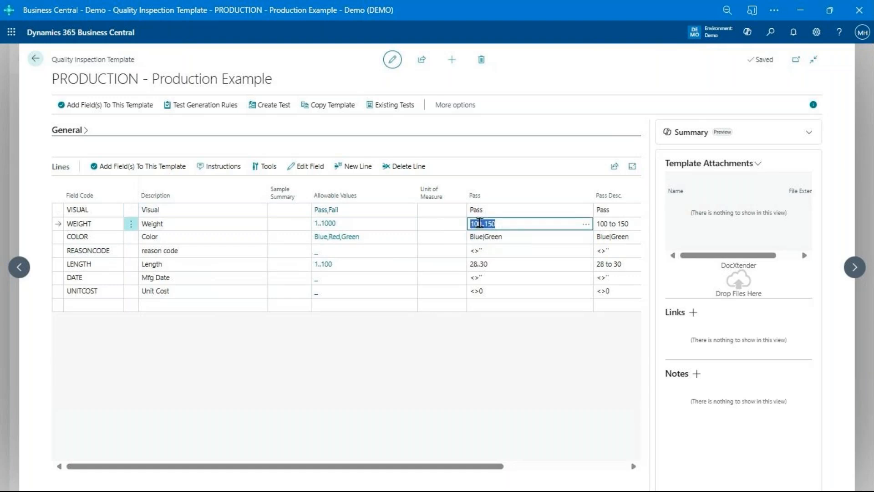
click(481, 224)
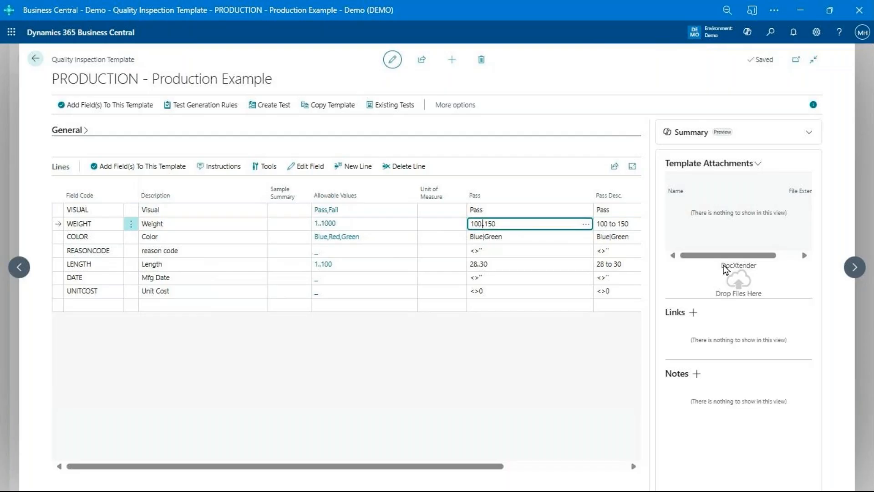
key(Home)
key(shift+End)
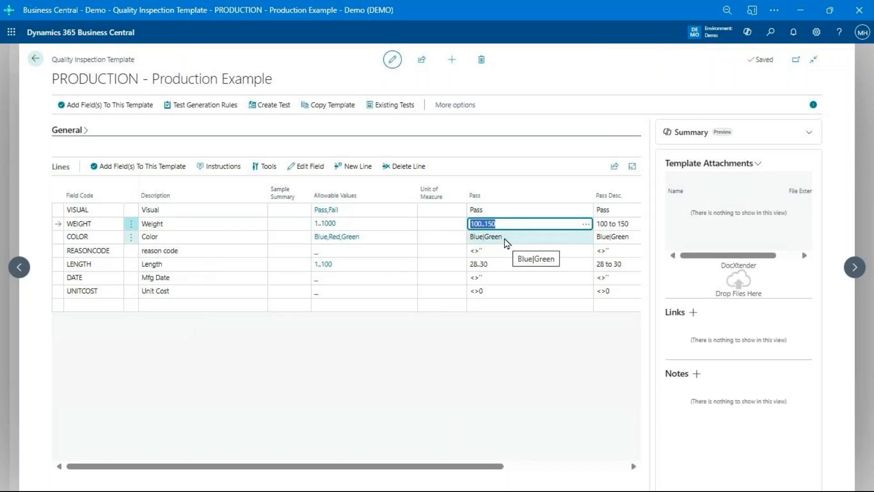
click(495, 249)
click(487, 237)
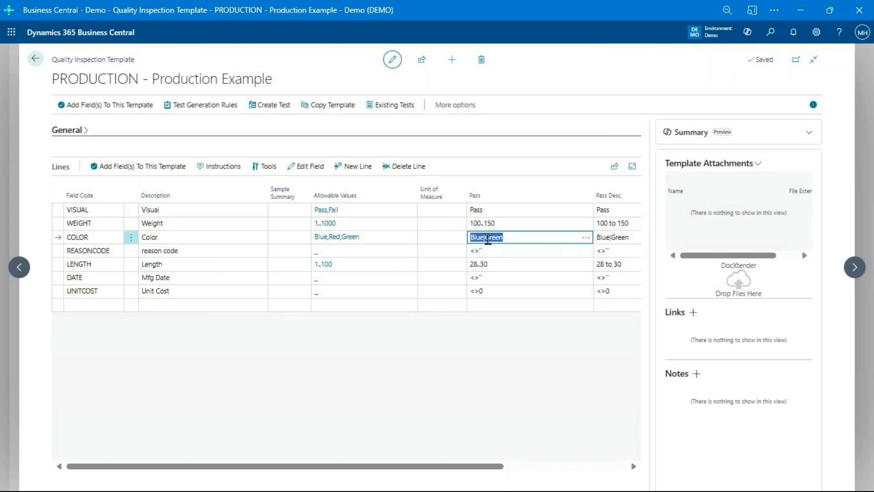
key(Up)
key(Down)
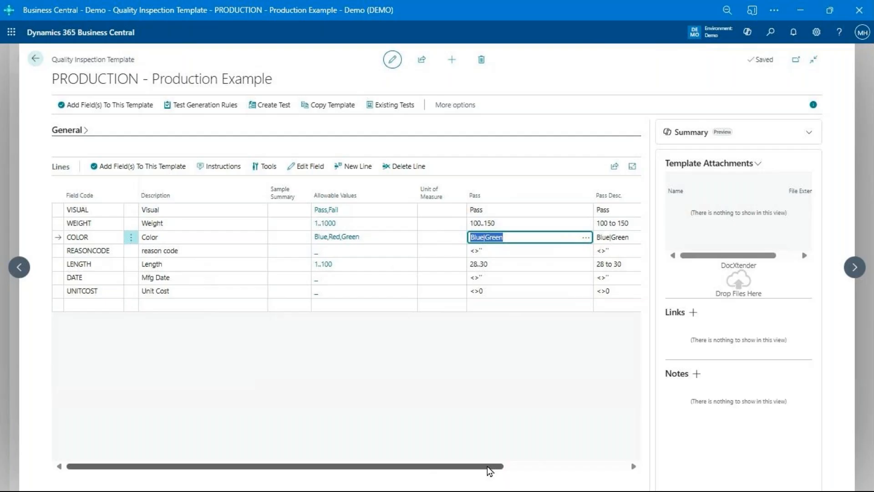
- Open the UNITCOST template line in the field wizard, keep its data type as A calculated value, and advance to the expression details
click(207, 292)
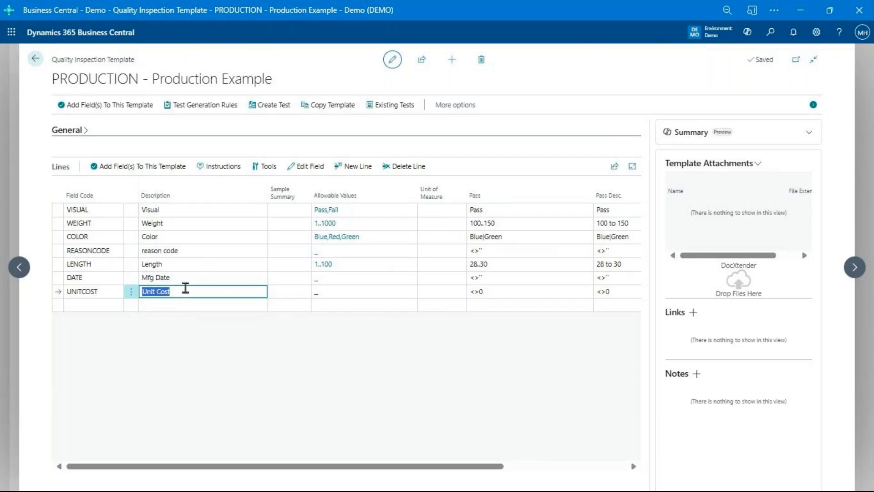
click(313, 175)
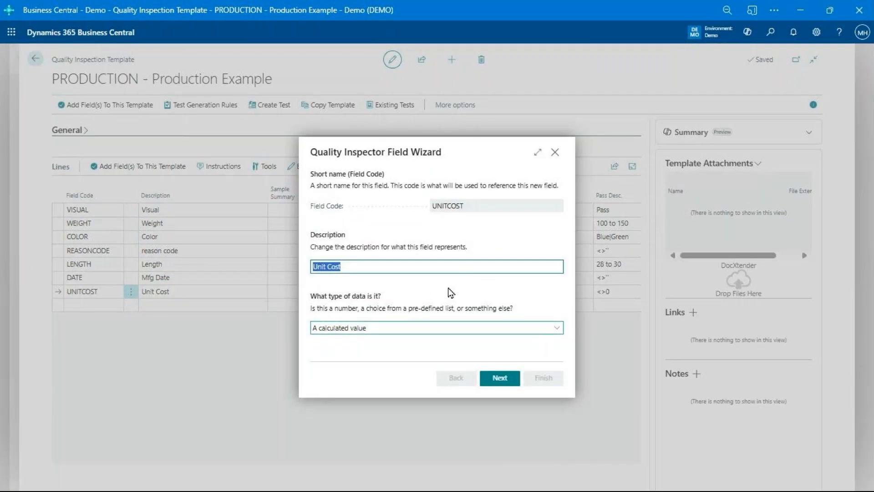
click(389, 330)
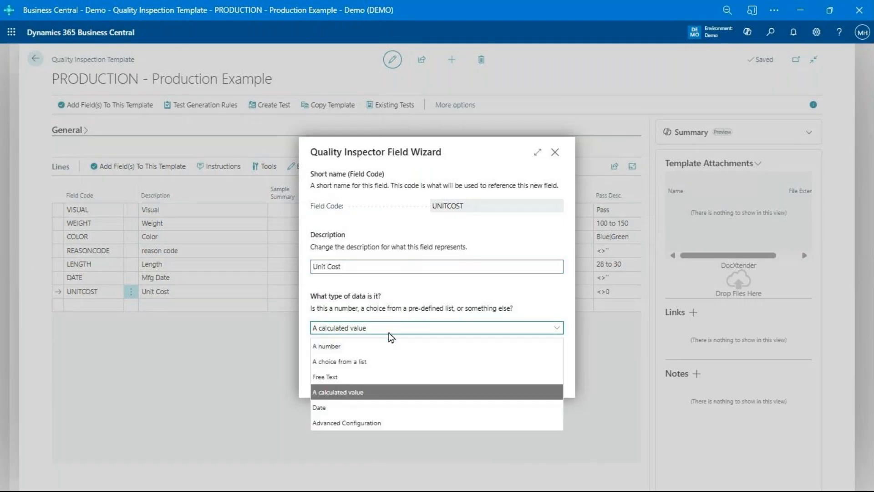
click(383, 392)
click(496, 378)
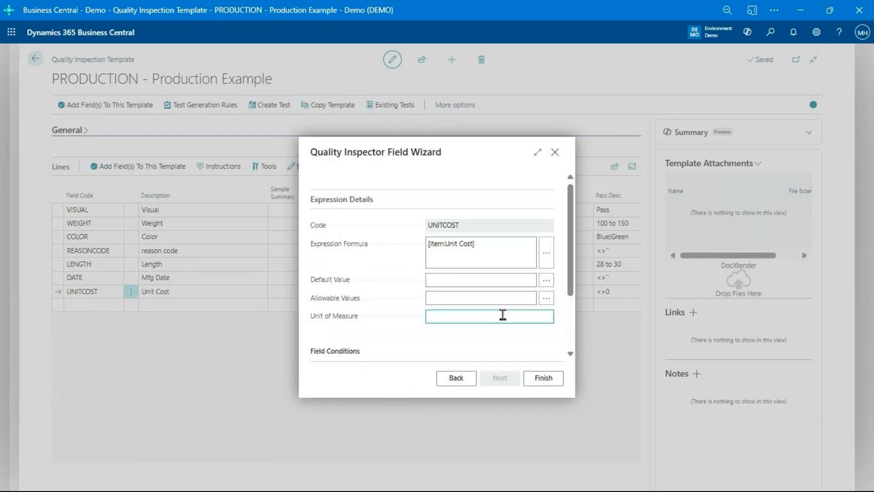
- Examine the UNITCOST Expression Formula, highlighting part of its text, and open it in the expression editor
click(492, 248)
click(445, 256)
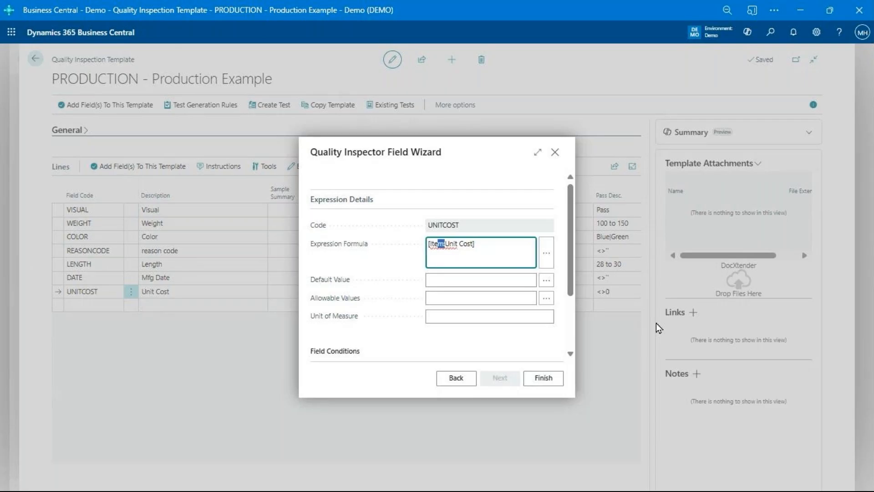
key(ctrl+shift+Right)
key(ctrl+shift+Right)
key(End)
click(548, 253)
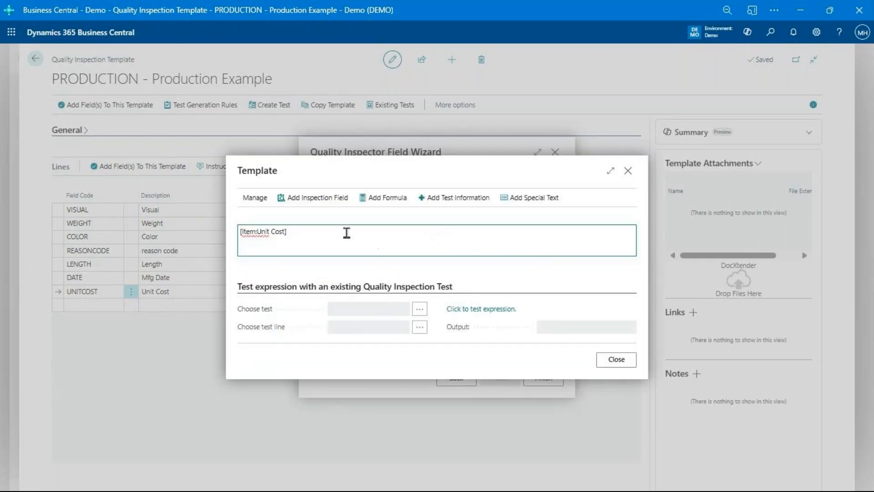
- Review the list of formula functions available for the UNITCOST expression and close it without adding one
click(394, 202)
scroll(390, 269, down, 5)
scroll(390, 269, down, 3)
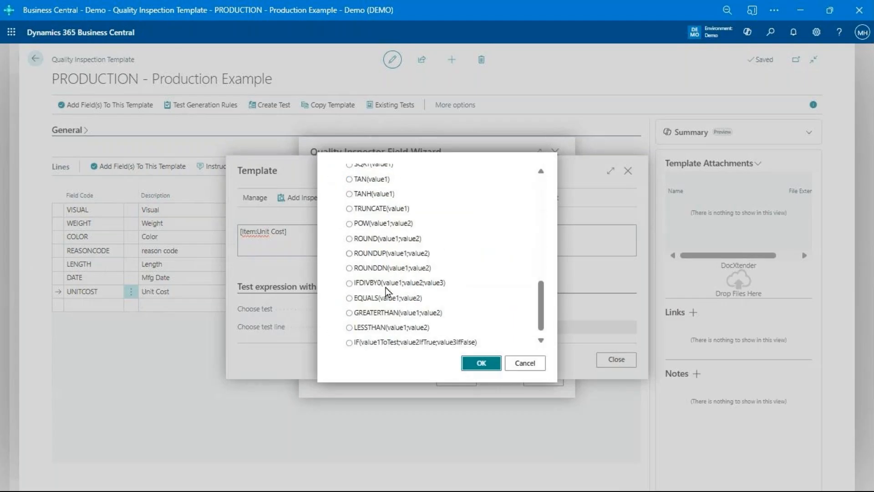
scroll(380, 299, up, 4)
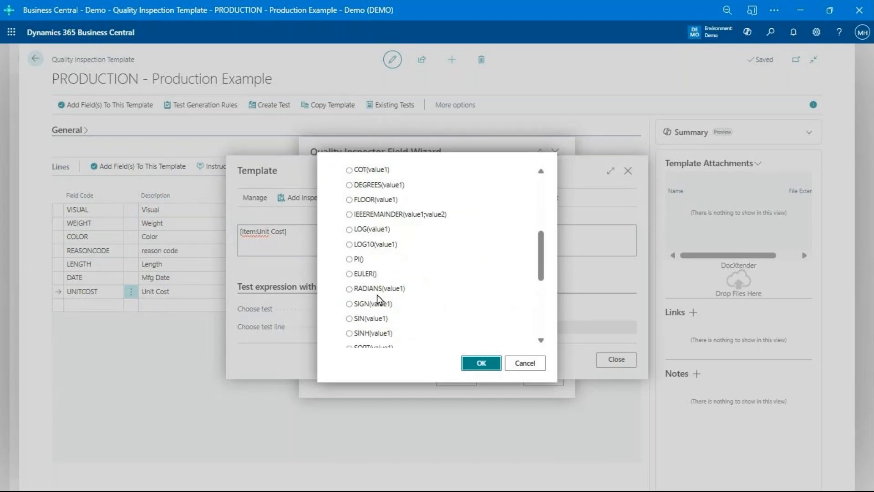
scroll(377, 190, up, 4)
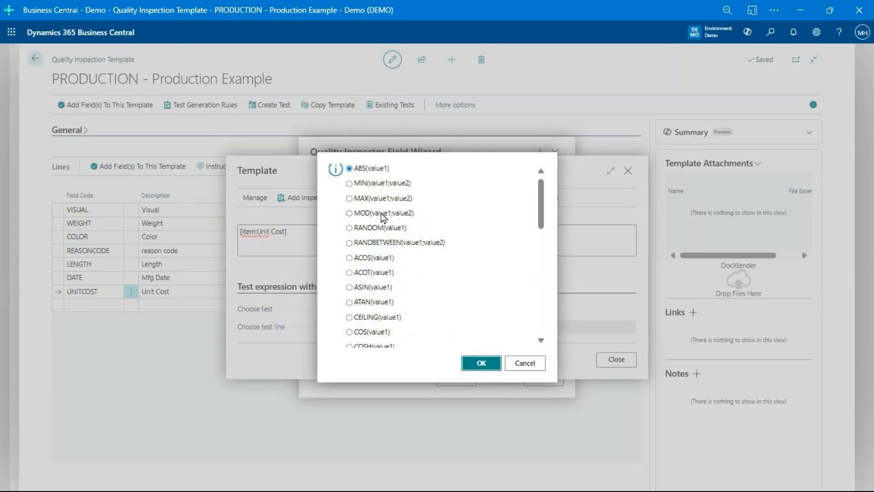
scroll(385, 217, up, 1)
click(525, 363)
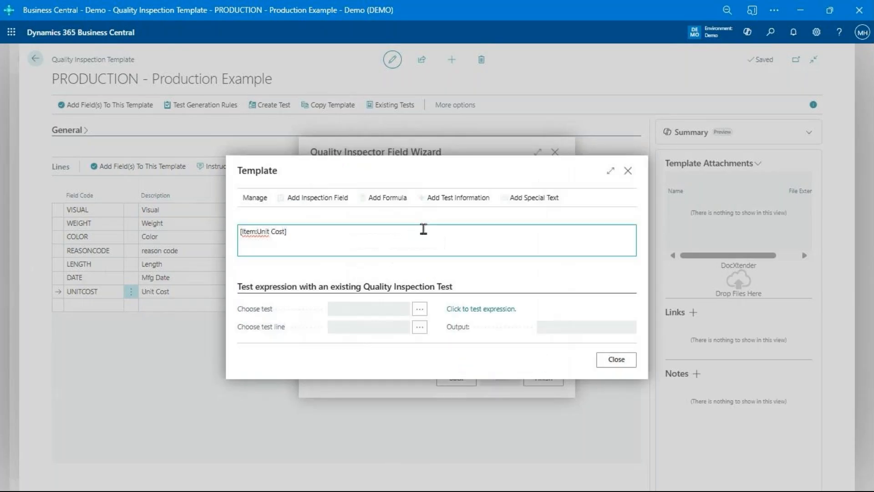
- Review the test information fields available for the expression, highlight Sample Size, and cancel the lookup
click(454, 205)
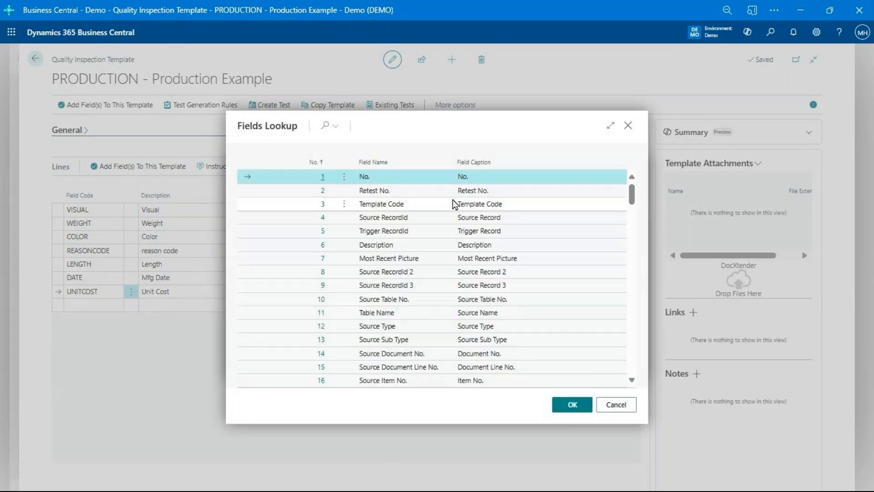
scroll(382, 274, down, 5)
scroll(382, 275, down, 6)
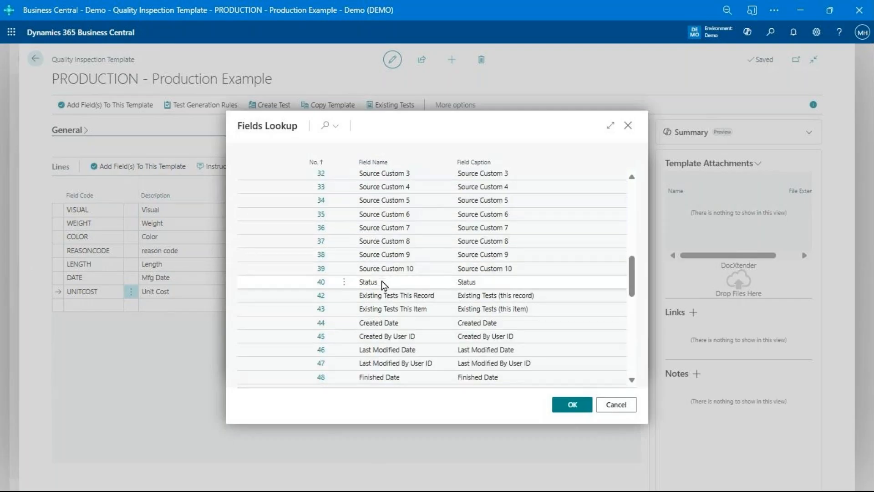
scroll(381, 281, down, 9)
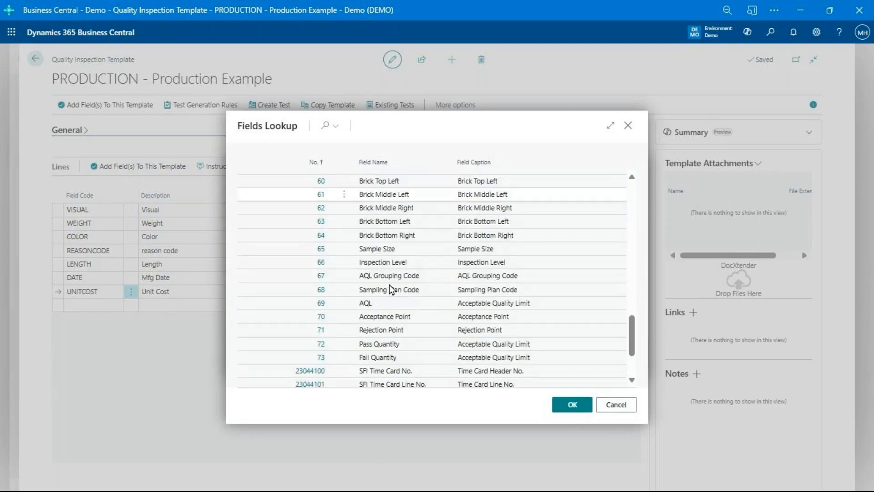
click(385, 249)
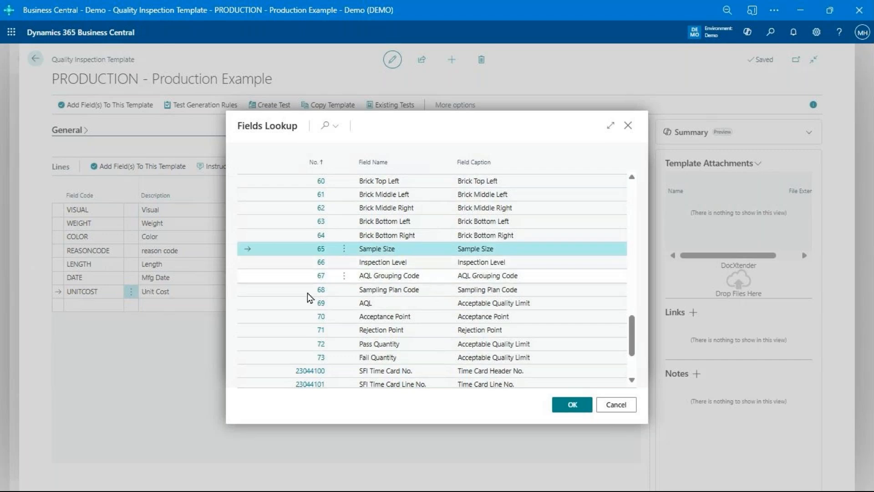
scroll(360, 292, up, 3)
scroll(357, 279, up, 4)
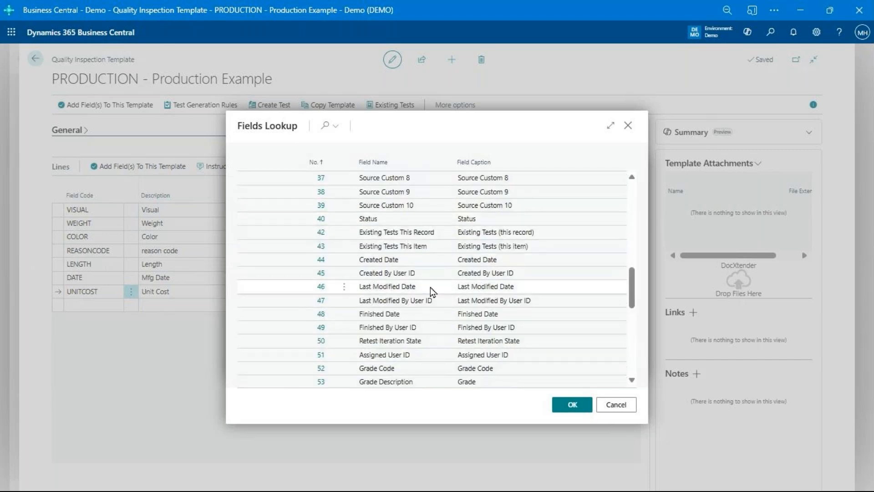
click(611, 404)
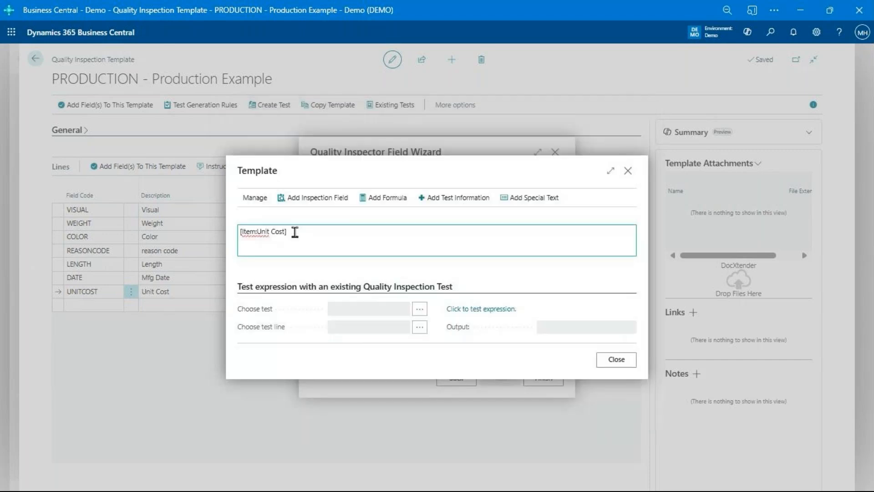
- Review the special text options for the expression without adding one, and close the expression editor
click(538, 198)
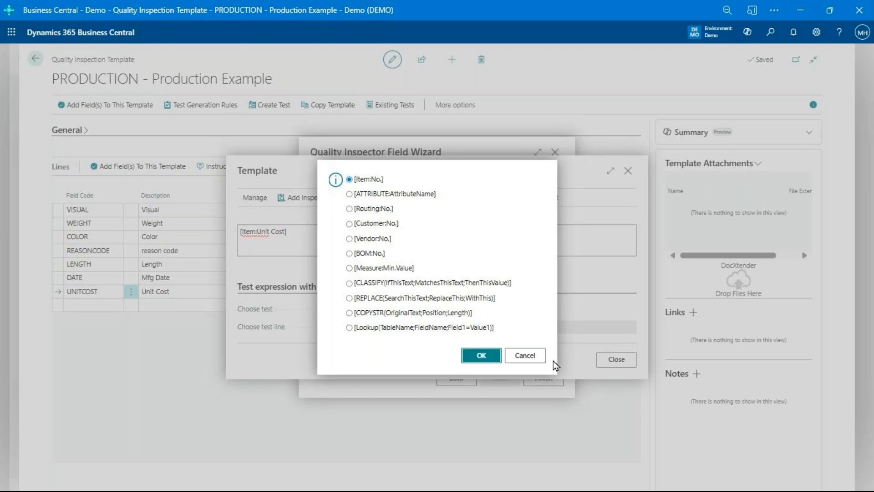
click(530, 355)
click(331, 243)
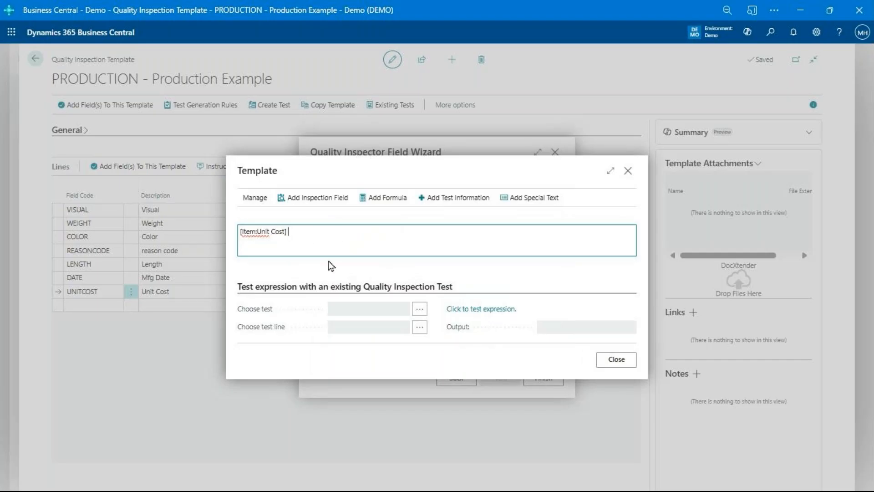
click(621, 361)
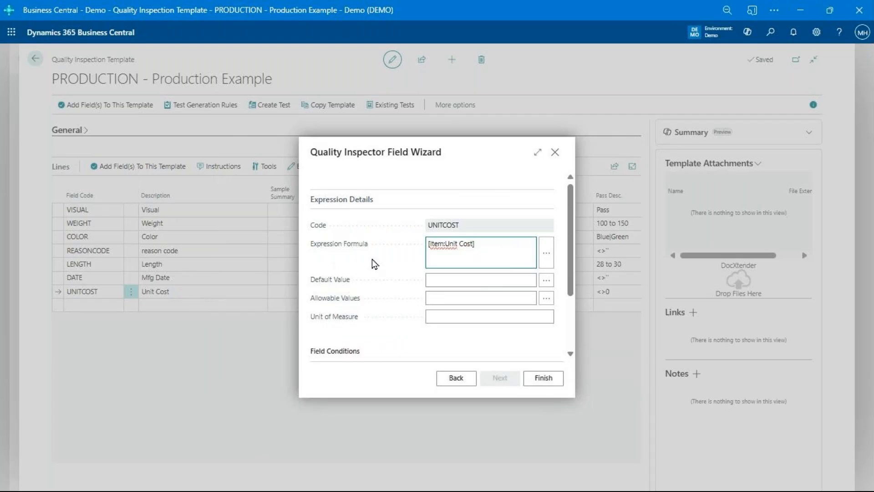
- Review the pass condition and description of the UNITCOST field, and finish the field wizard
scroll(409, 248, down, 2)
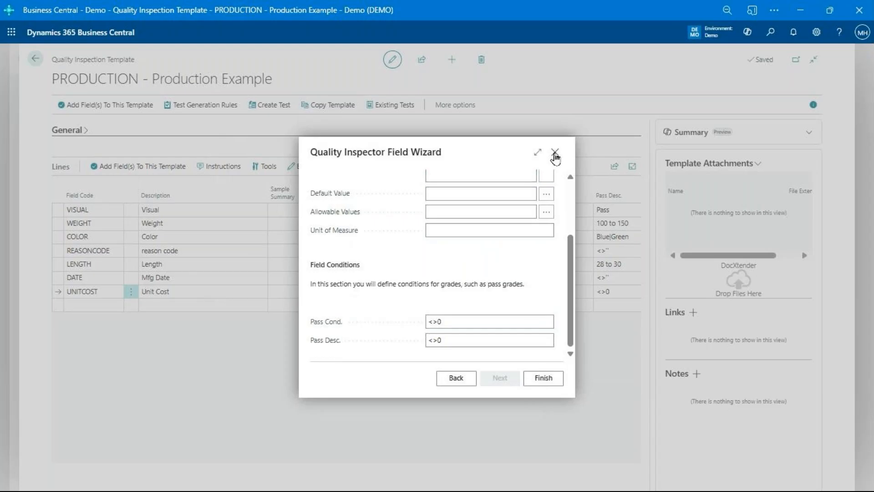
click(540, 378)
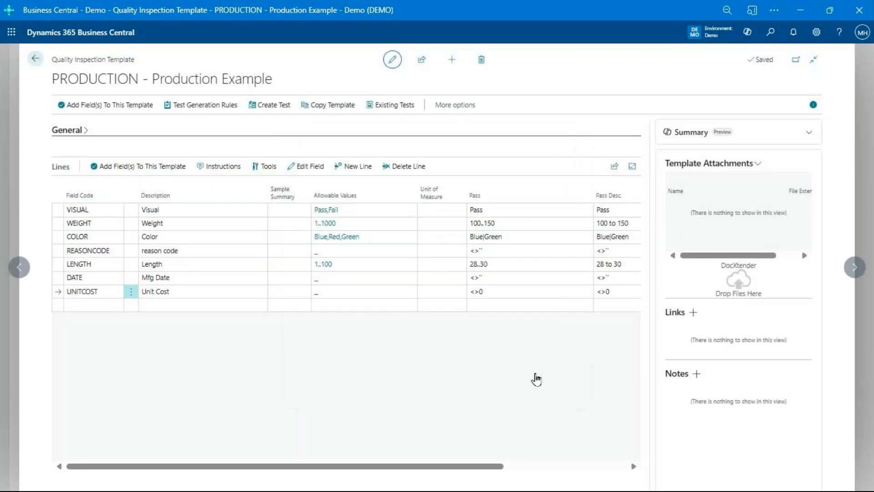
click(193, 293)
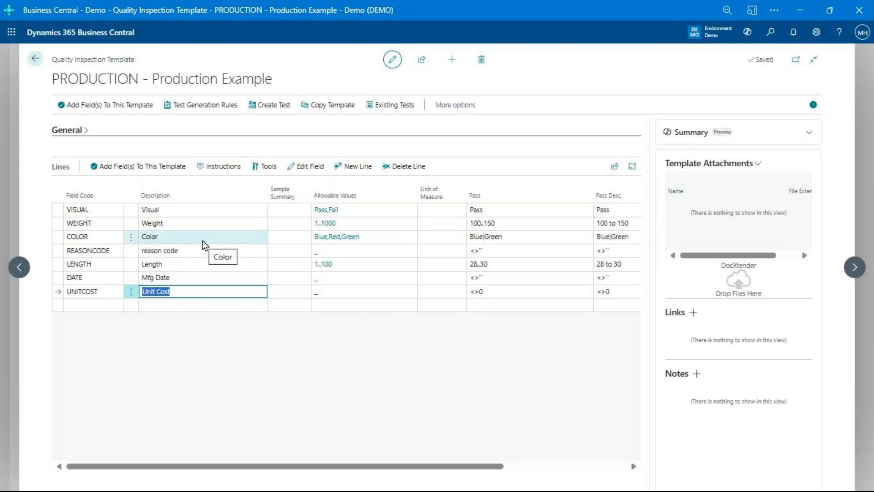
- Browse the existing fields in an expanded field wizard and add the existing WIDTH field to the PRODUCTION template
click(190, 265)
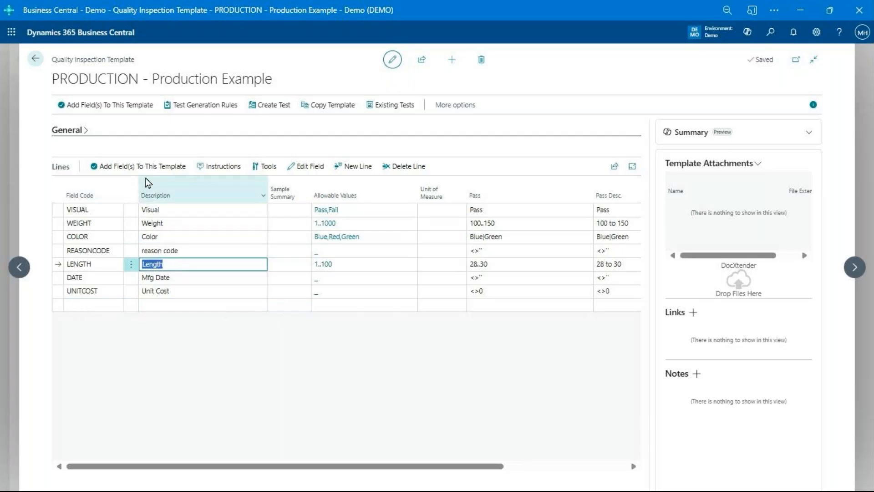
click(159, 169)
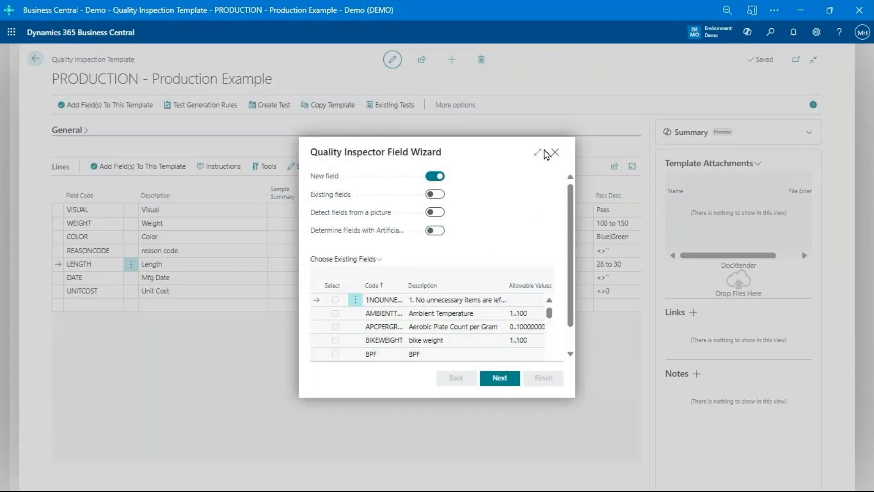
click(539, 153)
scroll(190, 279, down, 5)
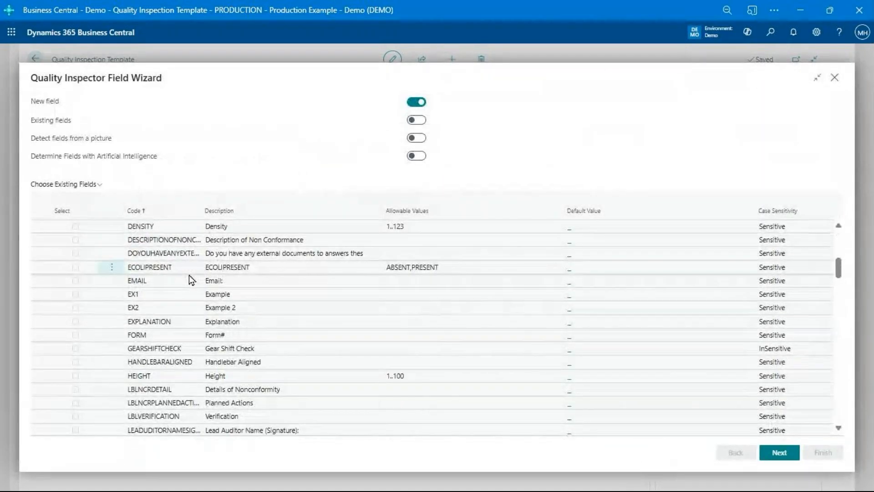
scroll(190, 279, up, 3)
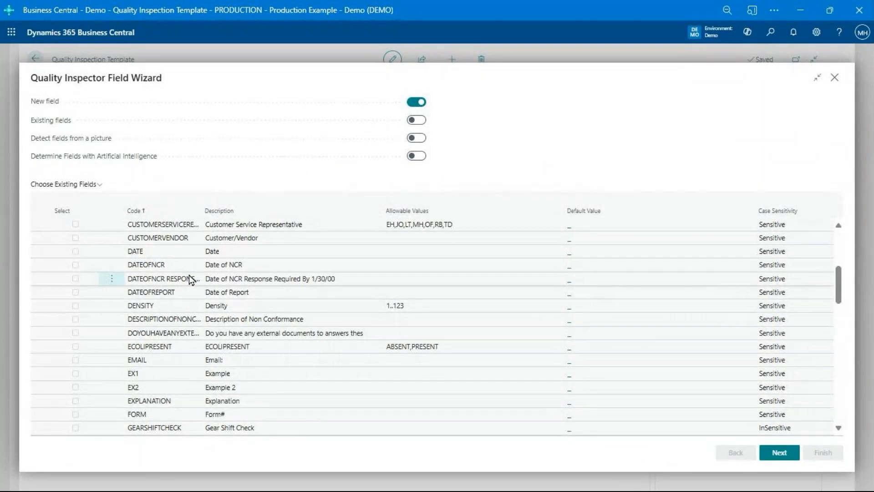
scroll(190, 278, down, 5)
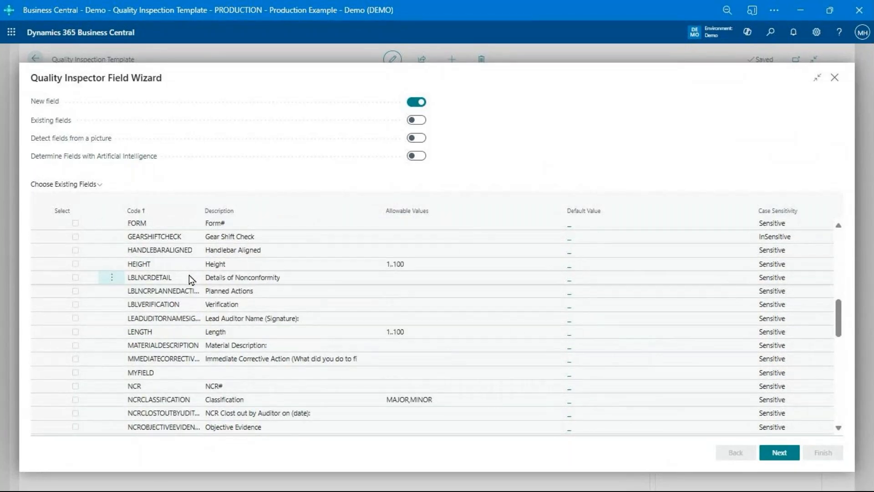
scroll(190, 278, down, 15)
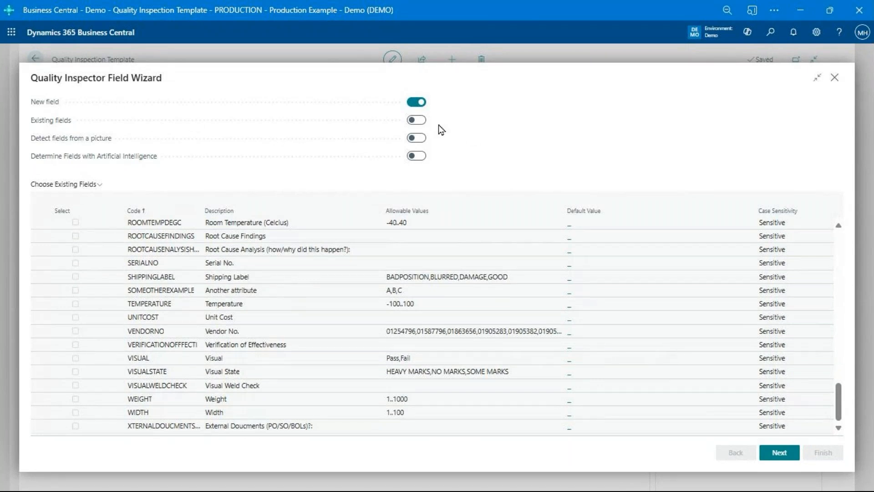
click(415, 121)
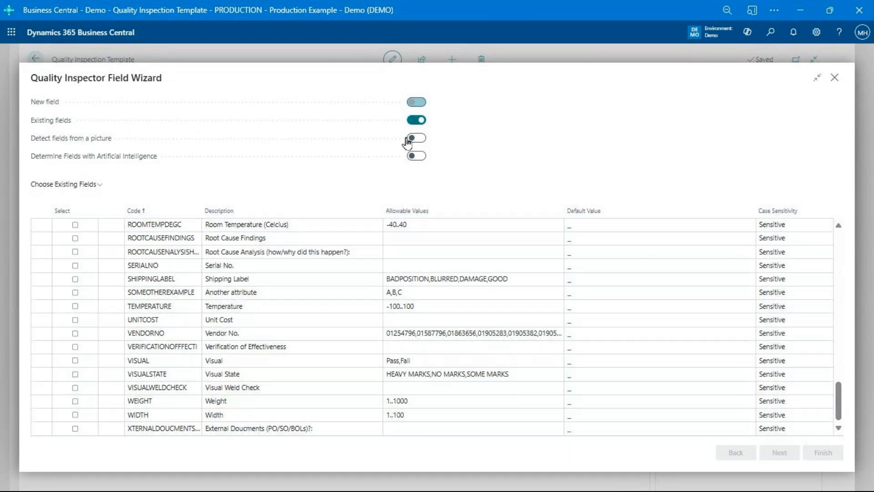
click(76, 415)
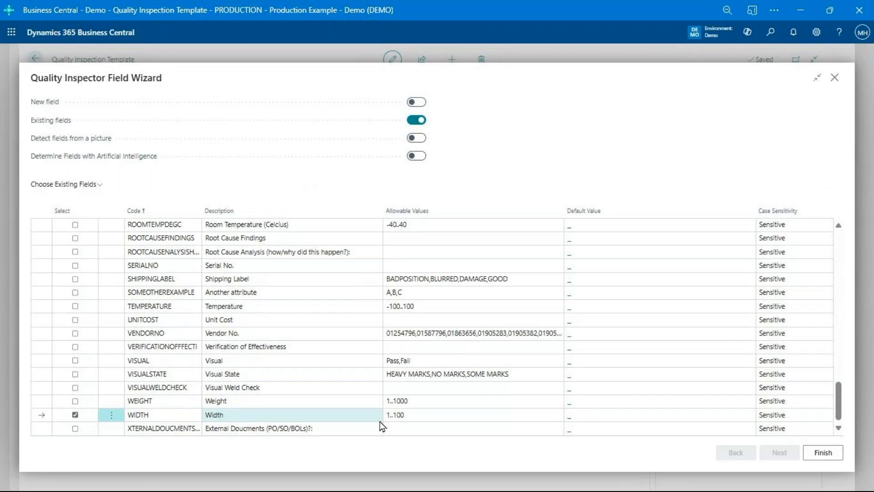
click(826, 454)
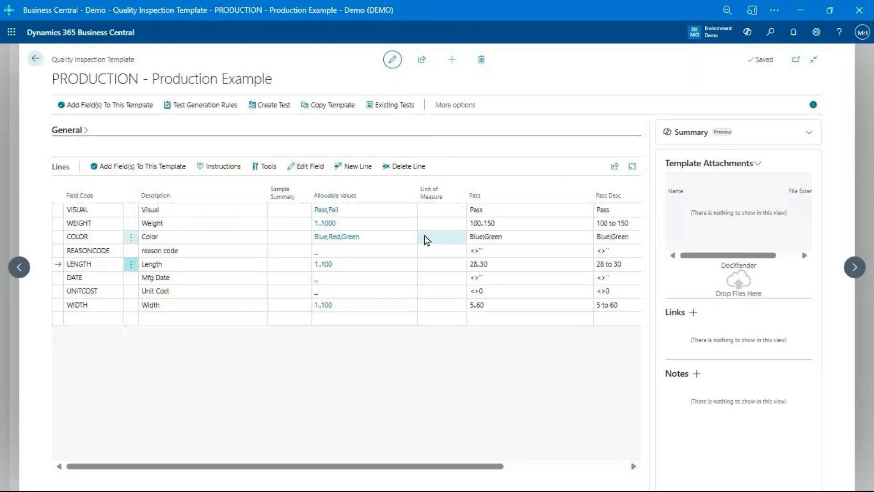
- Set the Pass condition of the WIDTH line to 20..30 and save it by leaving the line
click(522, 311)
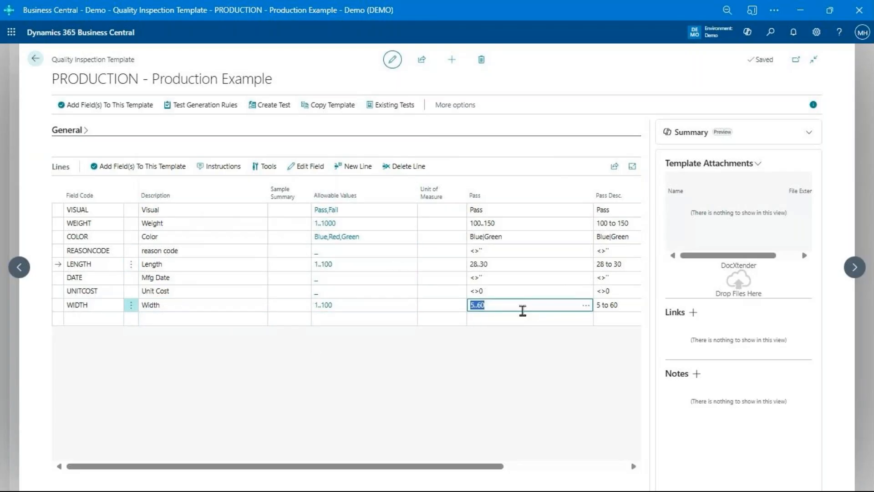
text(20)
key(Up)
key(Up)
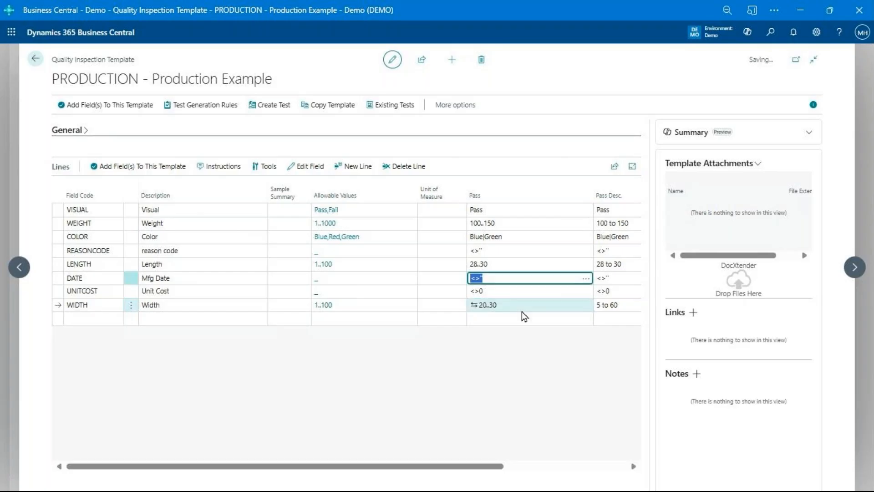
key(Down)
key(Down)
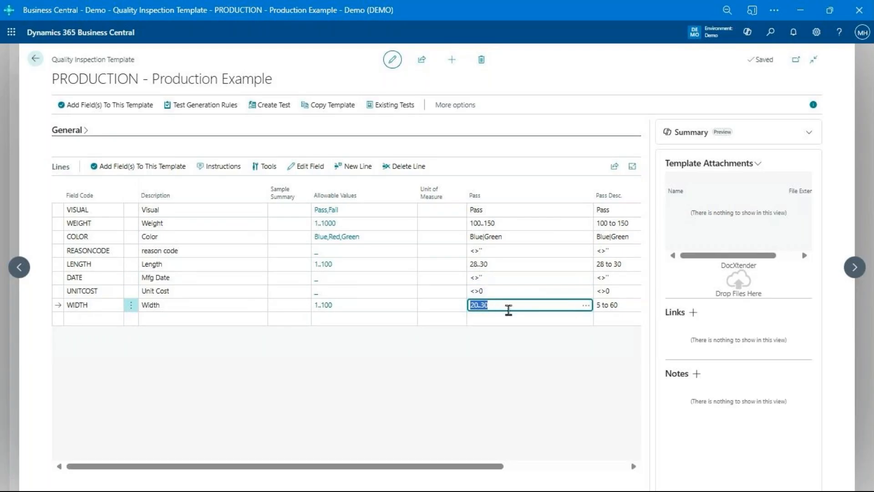
key(Up)
key(Up)
key(Up)
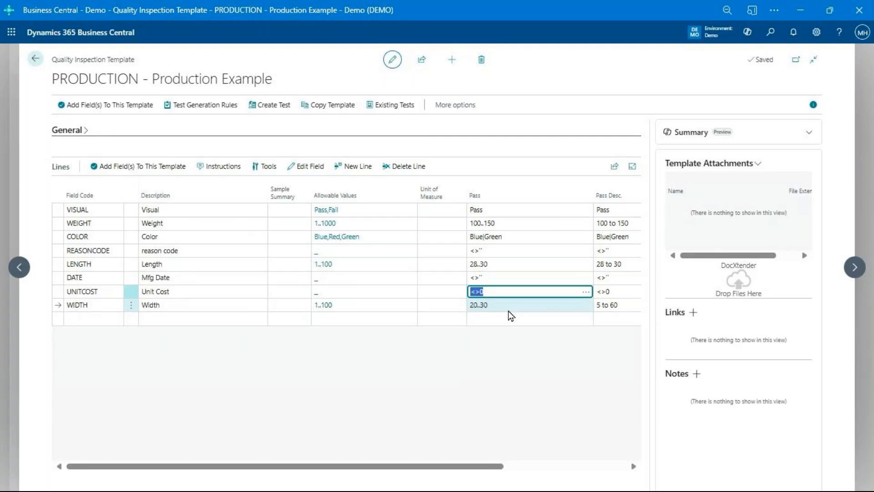
- Open the Pass expression of the WEIGHT line, clear it, and insert the special text [Item:No.]
key(Up)
key(Up)
key(Up)
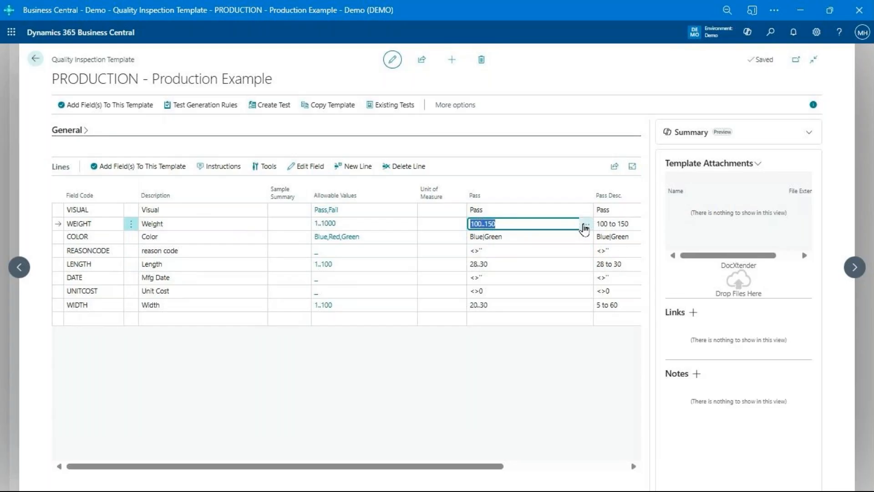
click(584, 228)
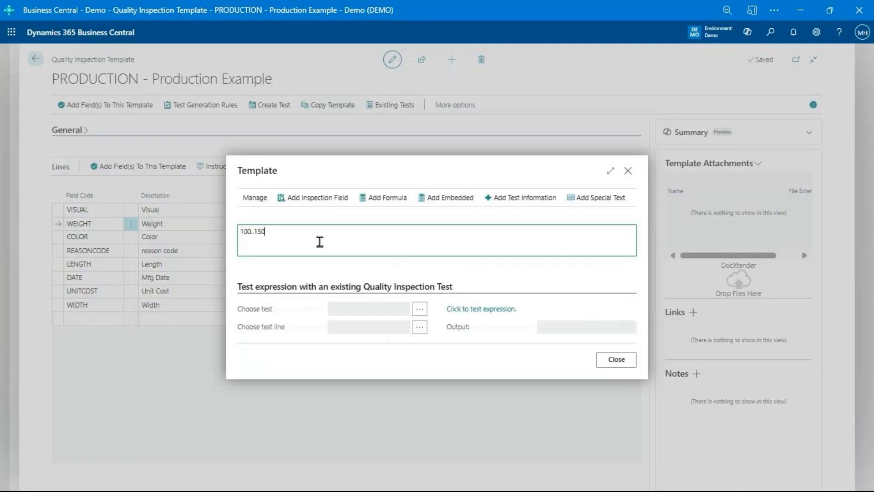
drag(318, 242, 239, 232)
key(BackSpace)
click(603, 201)
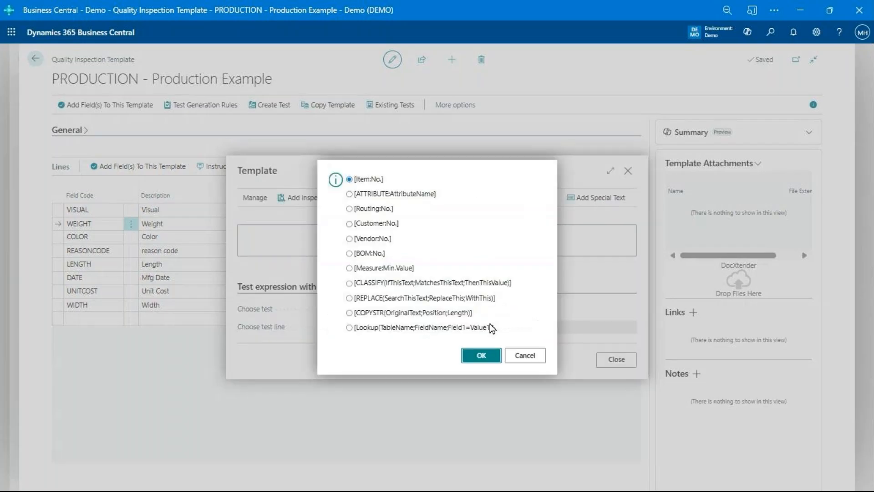
click(481, 355)
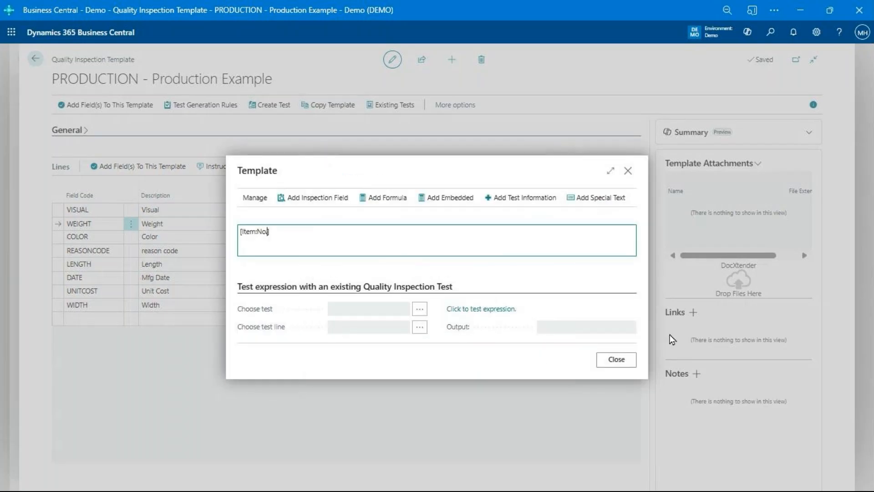
- Change the inserted token to [Item:Gross Weight] and append *0.95.. as the lower limit of the range
key(BackSpace)
text(Gross Weight)
key(Right)
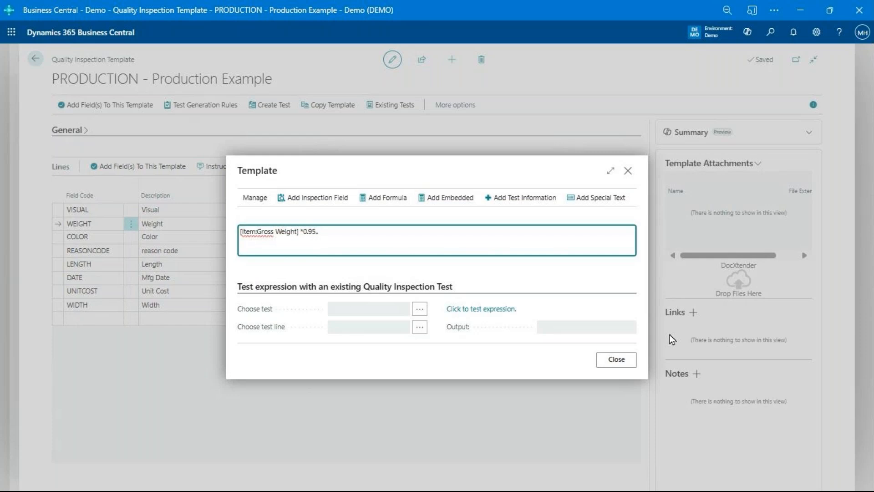
- Duplicate the lower-limit text for the upper limit so the expression reads [Item:Gross Weight] *0.95..[Item:Gross Weight] *1.05
key(shift+Left)
key(shift+Left)
key(shift+Left)
key(shift+Left)
key(shift+Left)
key(shift+Left)
key(shift+Left)
key(shift+Left)
key(shift+Left)
key(shift+Left)
key(shift+Left)
key(shift+Left)
key(shift+Left)
key(shift+Left)
key(shift+Left)
key(shift+Left)
key(shift+Left)
key(shift+Left)
key(shift+Left)
key(shift+Left)
key(ctrl+c)
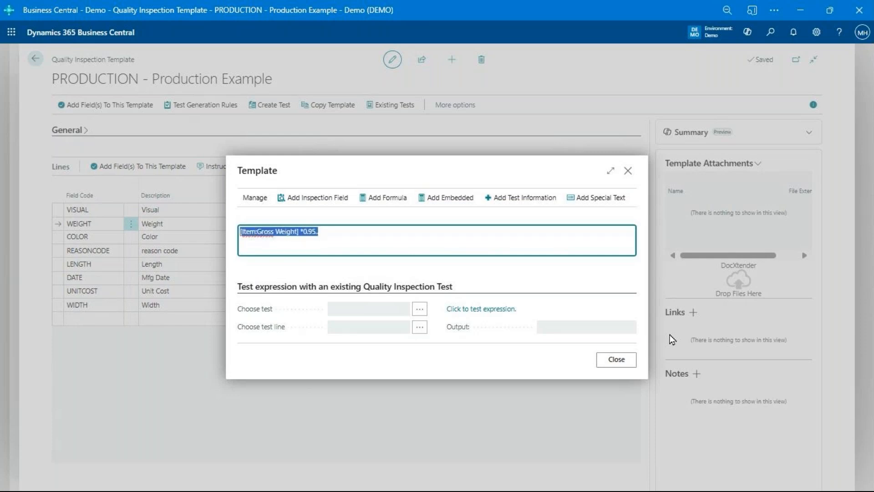
key(End)
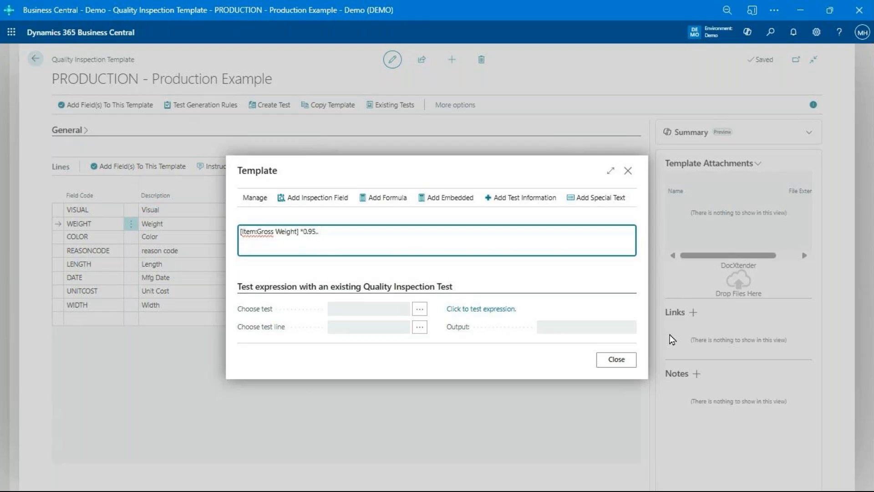
key(ctrl+v)
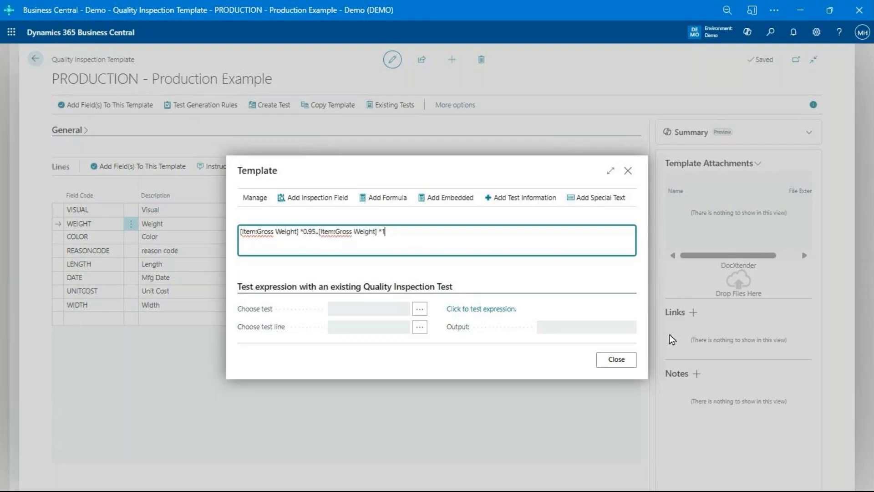
text(05)
key(ctrl+shift+Right)
key(ctrl+shift+Right)
key(ctrl+shift+Right)
key(Right)
- Copy the complete weight expression, look over the special text options without adding one, and close the expression editor
triple_click(476, 232)
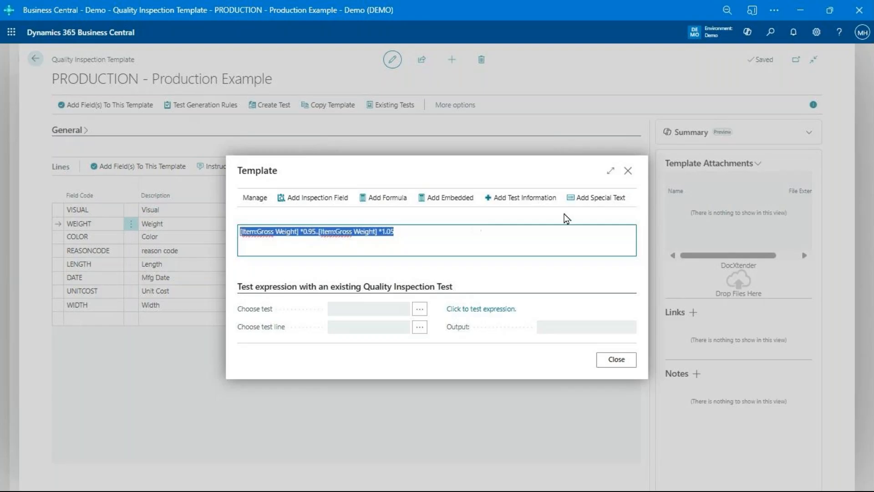
click(602, 197)
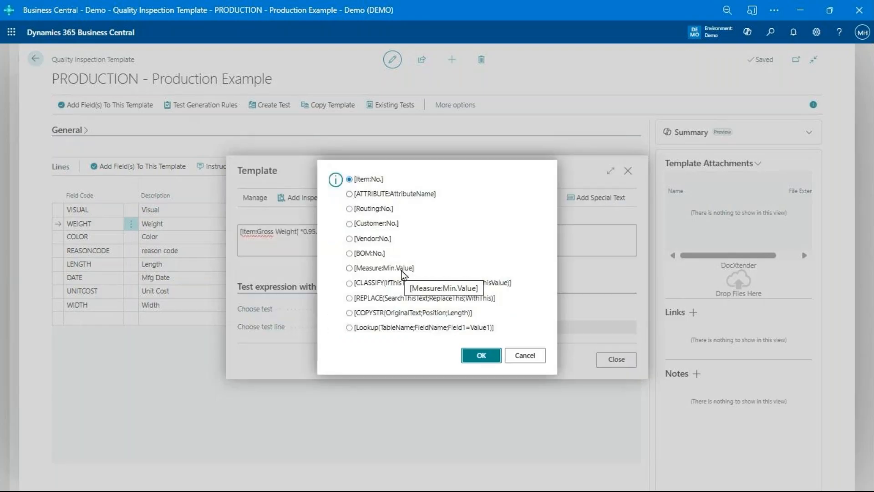
click(525, 356)
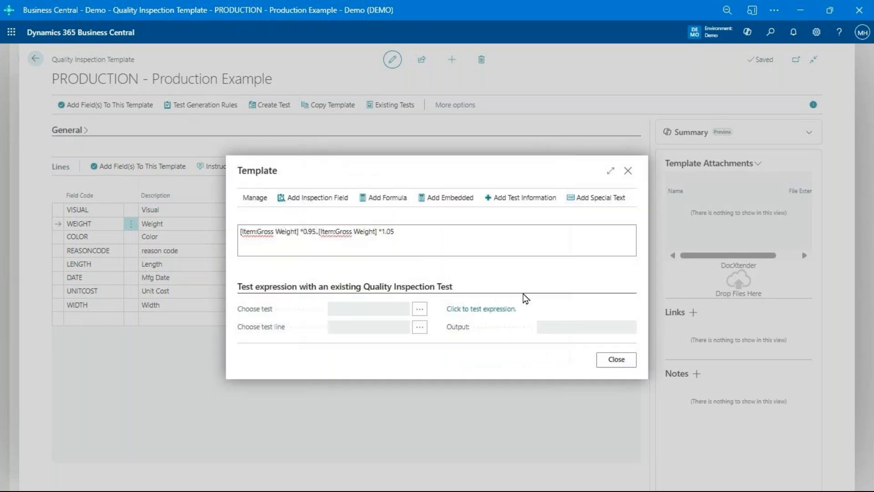
click(628, 364)
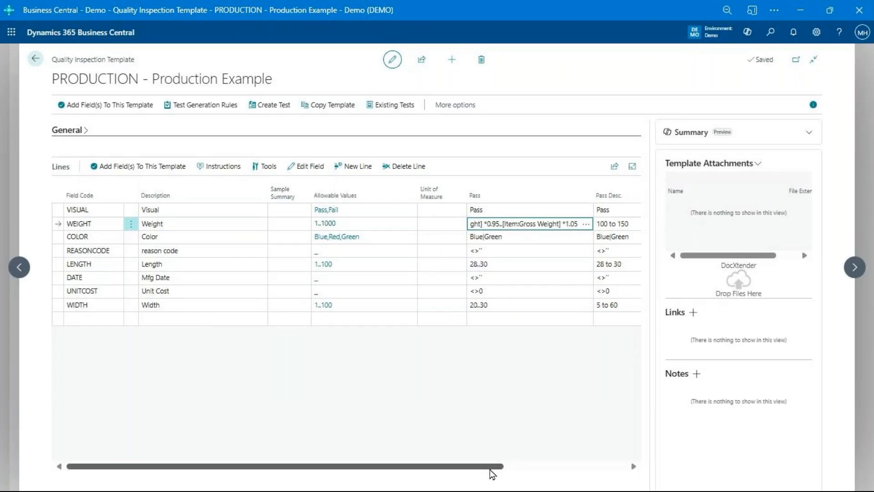
- Paste the copied gross weight range expression into the Pass Desc. of the WEIGHT line, replacing the fixed description
drag(495, 466, 618, 466)
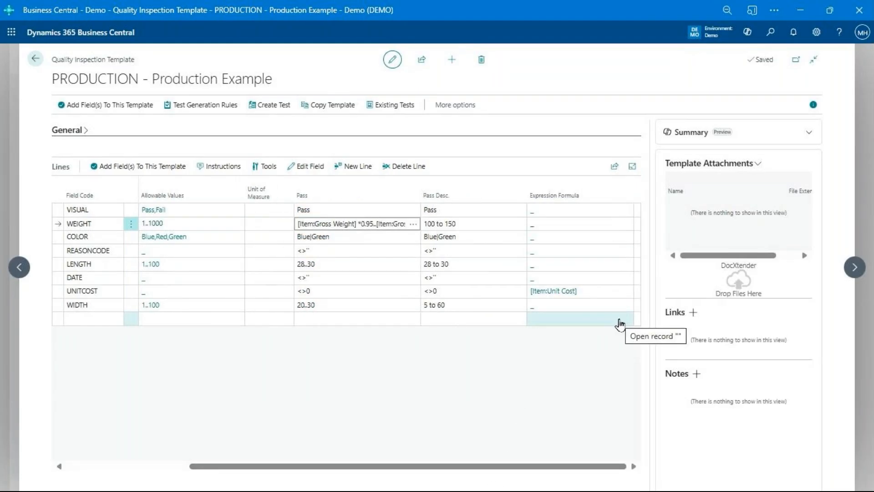
click(472, 223)
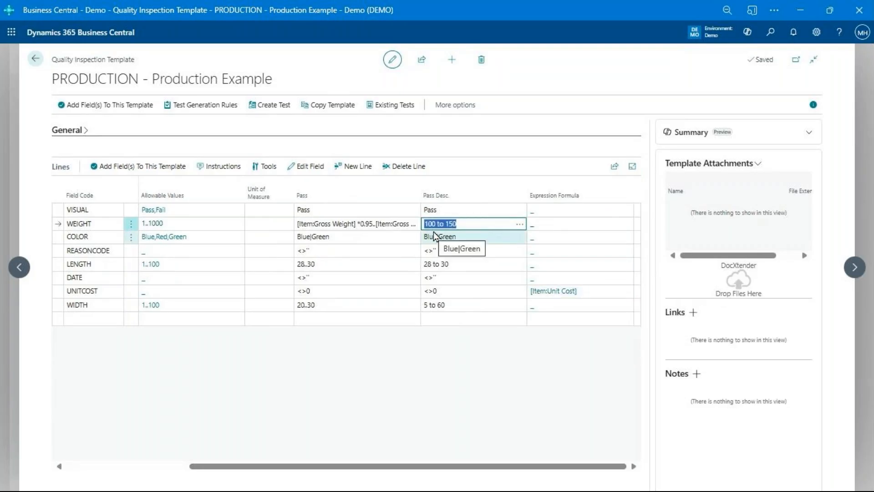
click(364, 223)
key(Tab)
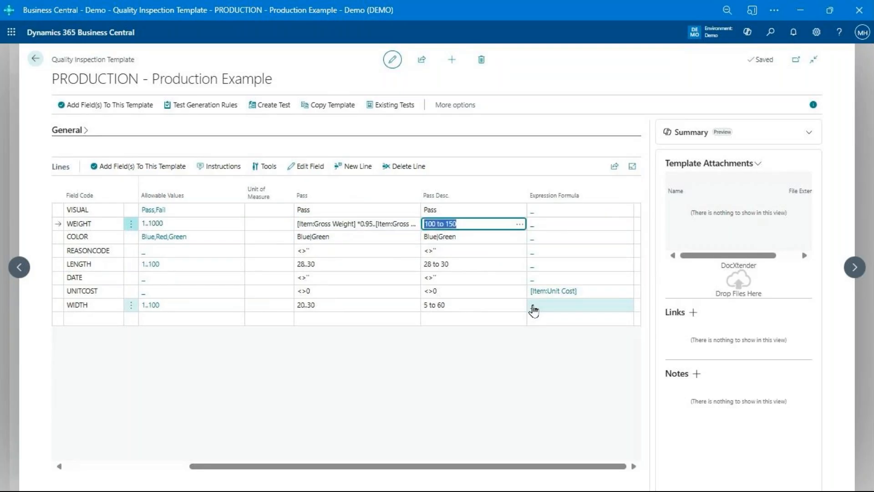
key(ctrl+v)
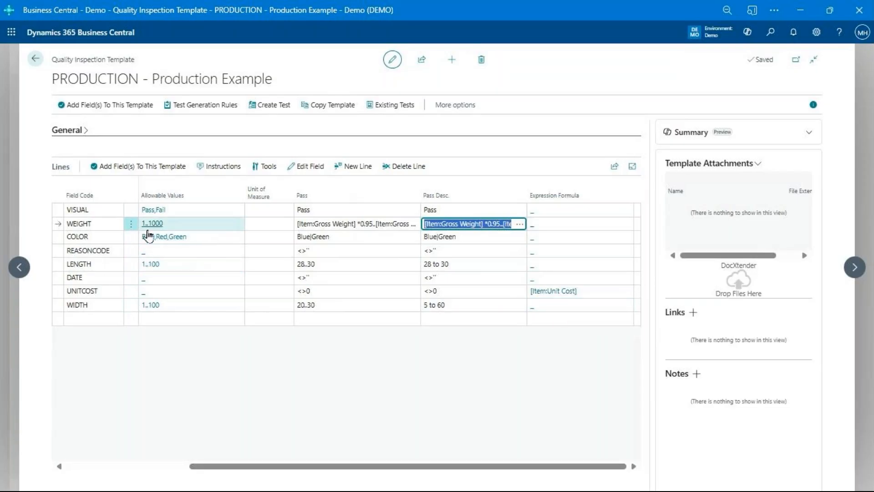
- Review the note, URL, and attachment options in the WEIGHT line's instructions, and return to the template
scroll(190, 449, left, 3)
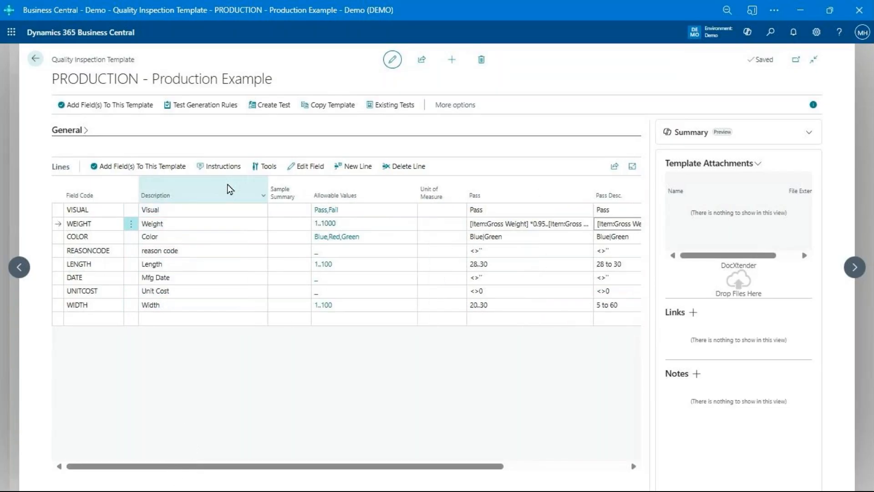
click(228, 166)
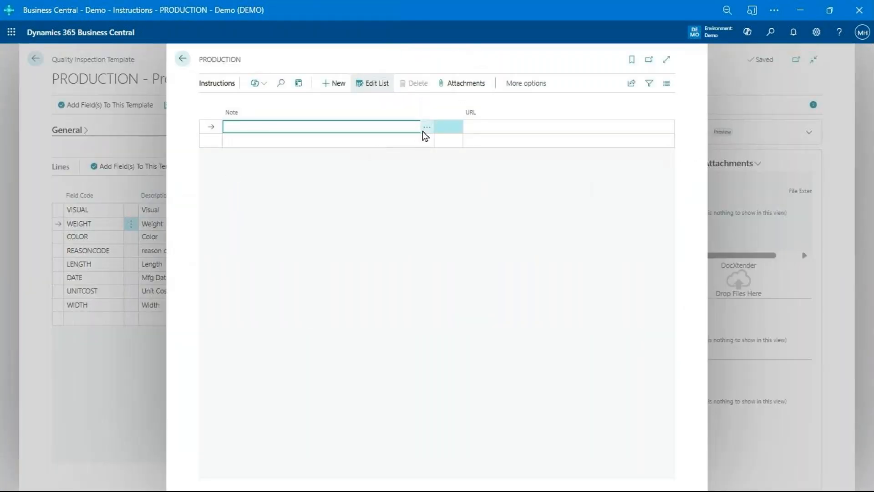
click(422, 131)
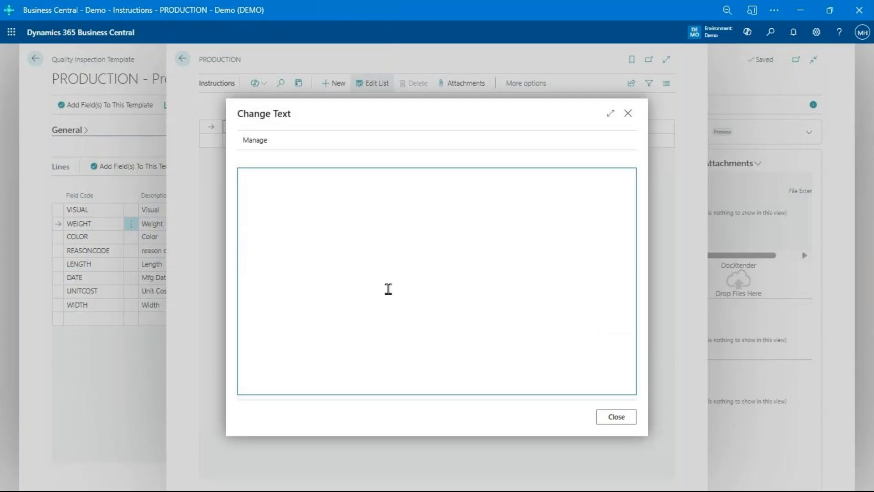
click(616, 416)
click(513, 126)
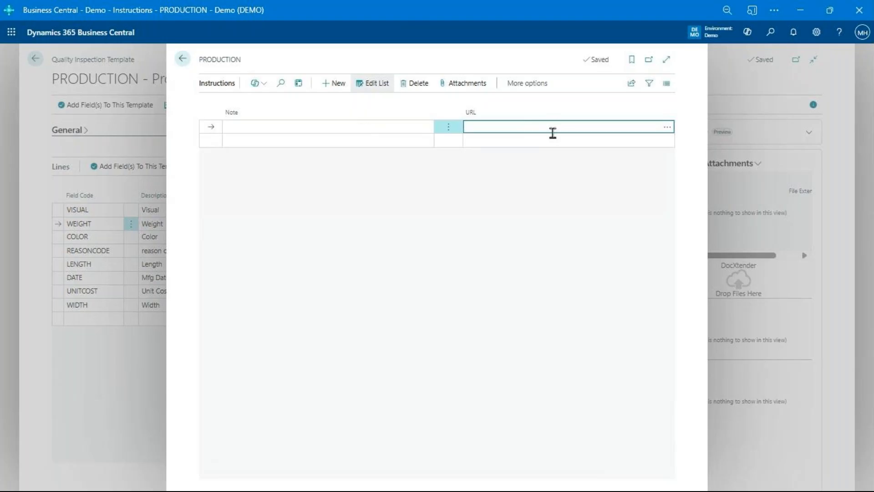
click(484, 91)
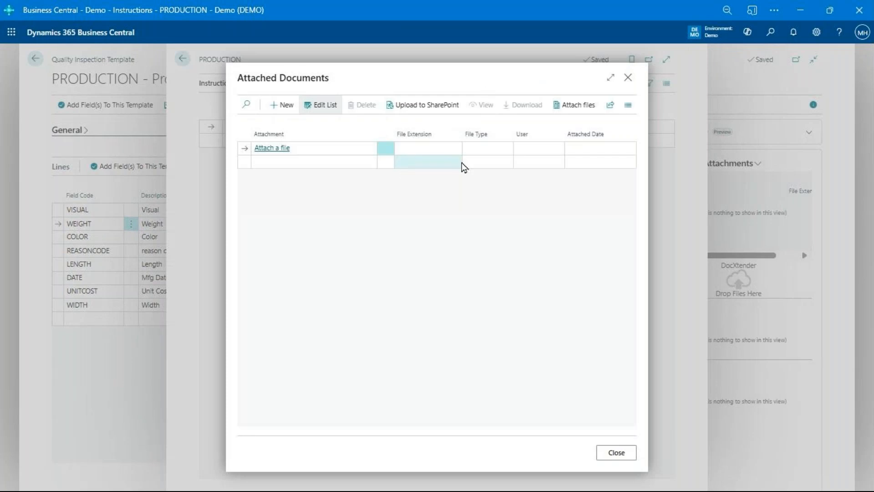
click(616, 452)
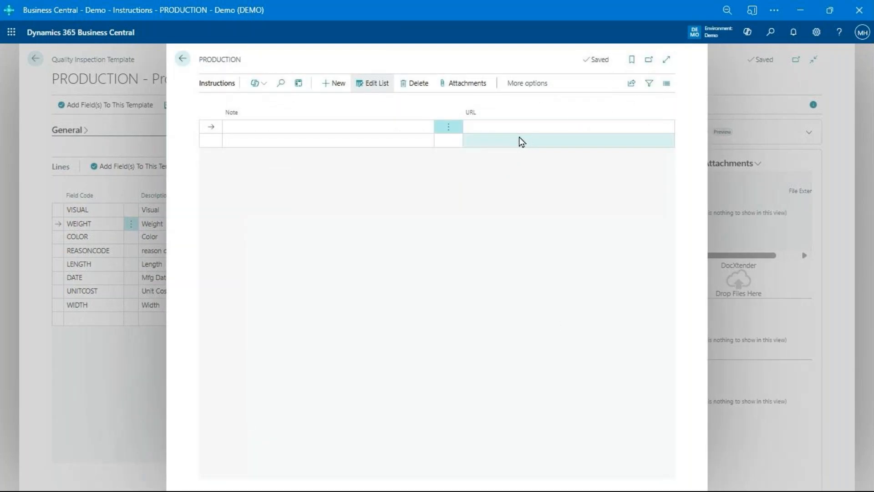
click(182, 58)
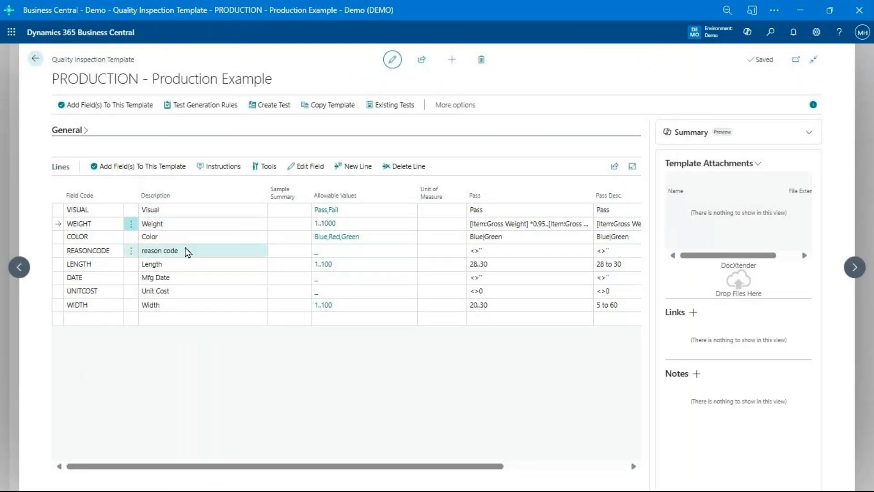
- Add the existing generic tool TW1, Torque Wrench #1, as a required tool for the WEIGHT field
click(194, 224)
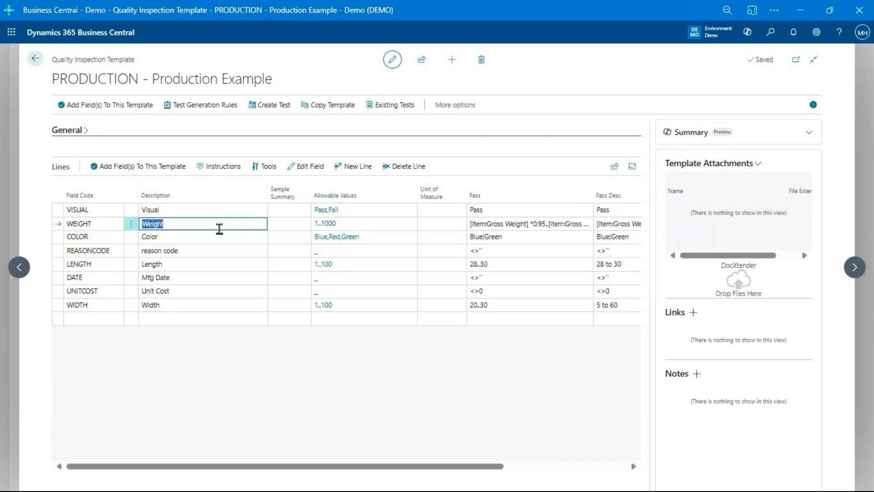
click(272, 166)
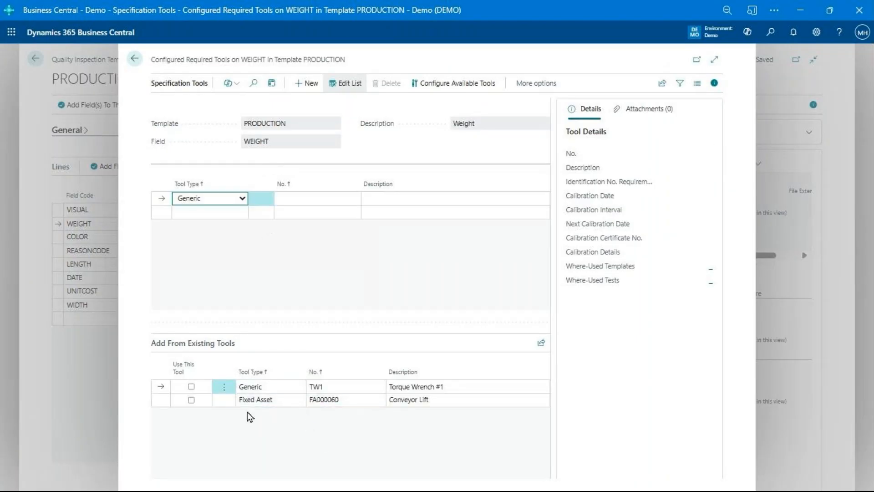
click(192, 386)
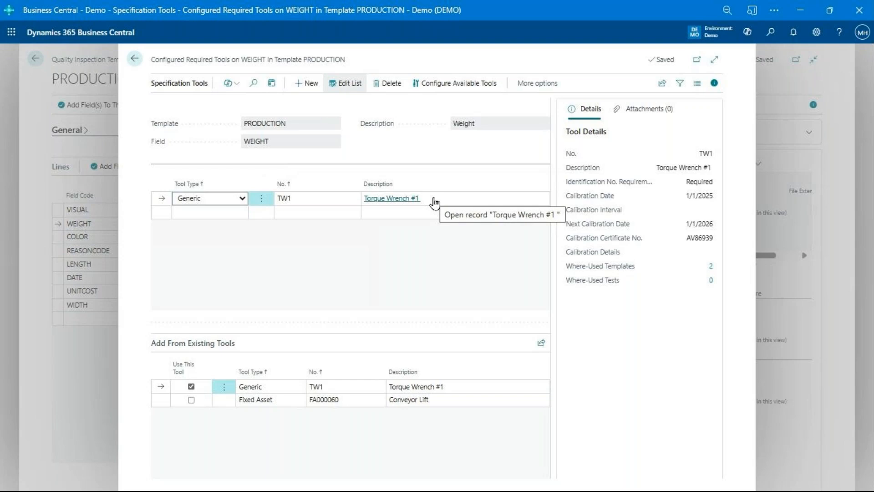
- Examine the available Quality Inspector tools and their calibration details in an expanded list, and return to the PRODUCTION template
click(448, 91)
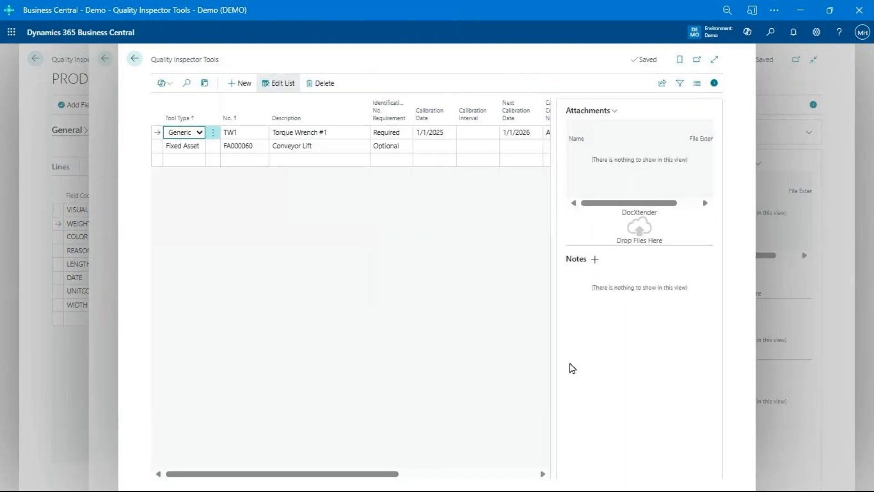
click(714, 60)
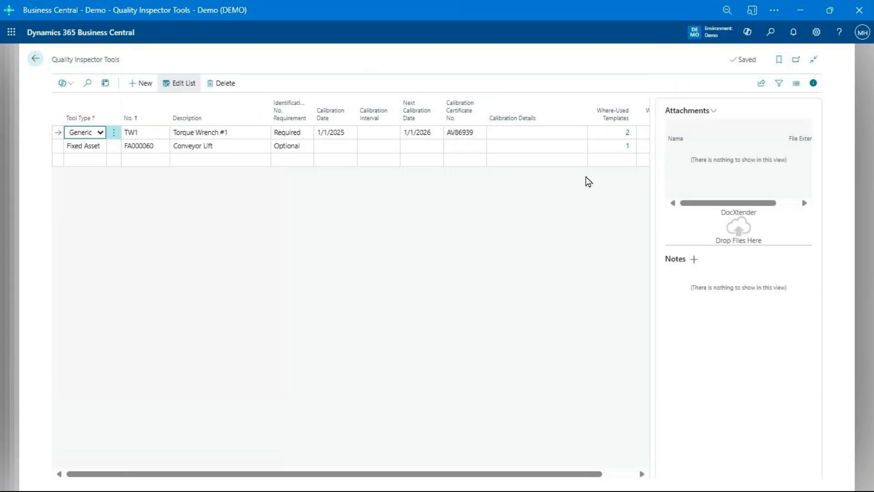
drag(573, 473, 551, 473)
click(36, 60)
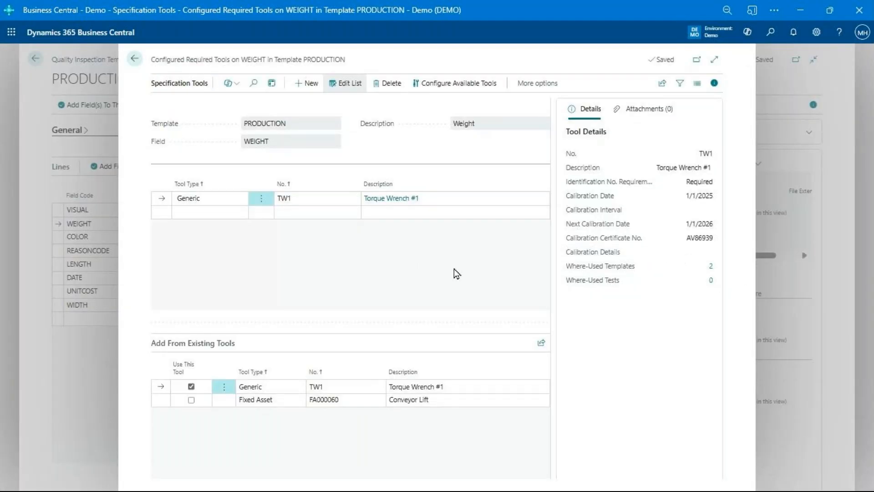
click(135, 59)
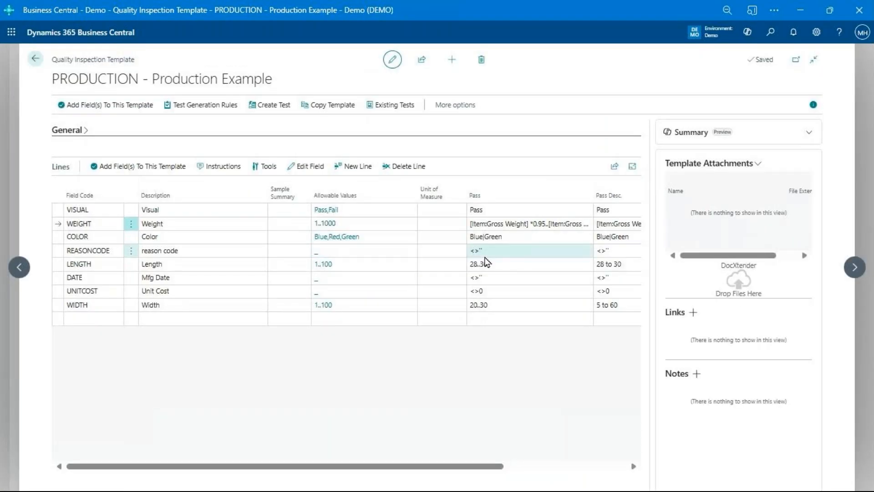
- Leave the PRODUCTION template and open the 5SINSPECTION template to examine its general settings
click(173, 210)
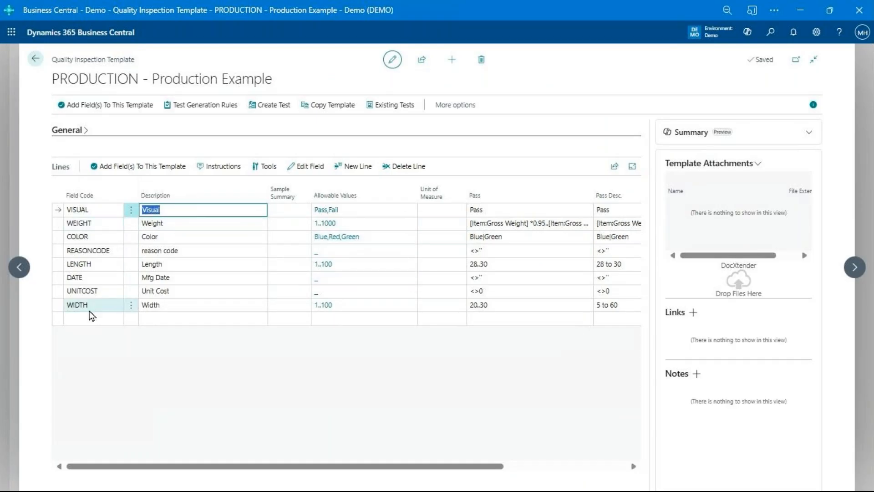
click(345, 281)
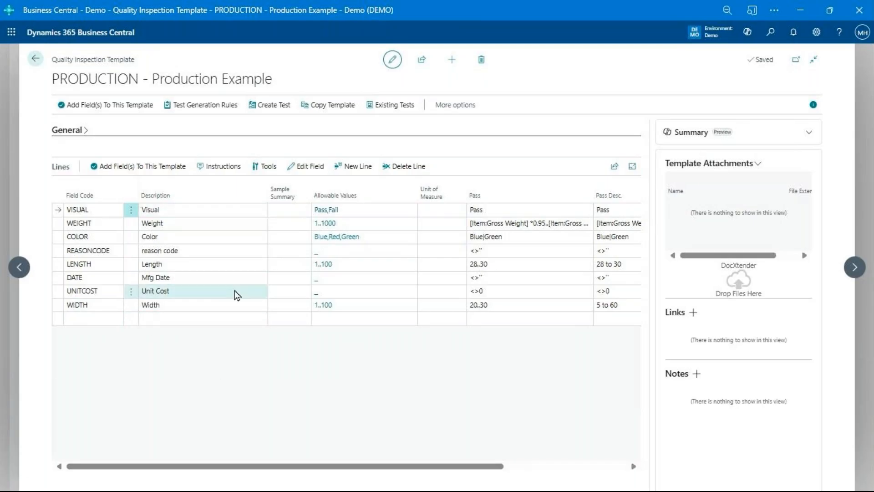
key(Escape)
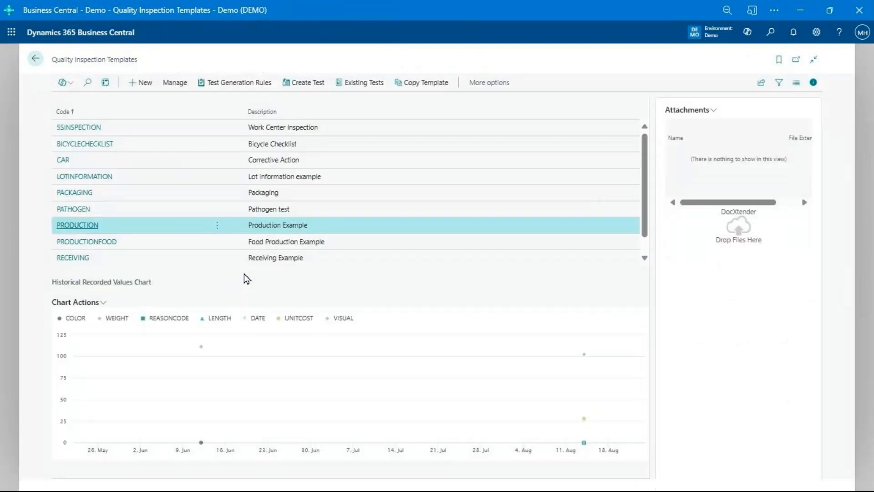
click(66, 129)
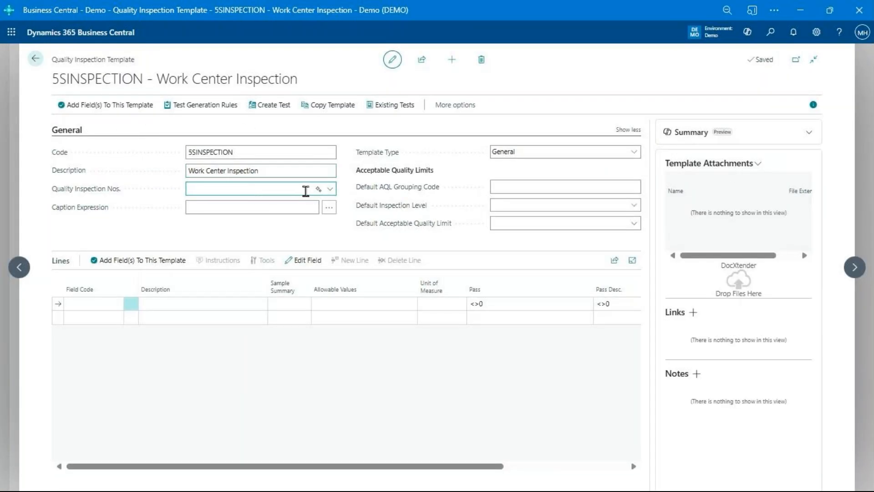
click(257, 169)
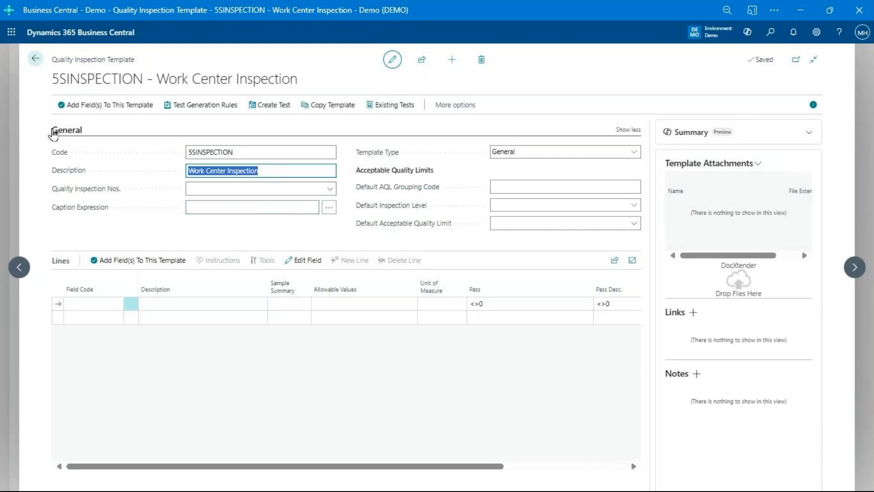
- Collapse the 5SINSPECTION template's general settings and open the Quality Inspector Field Wizard to review its methods for adding fields
click(96, 136)
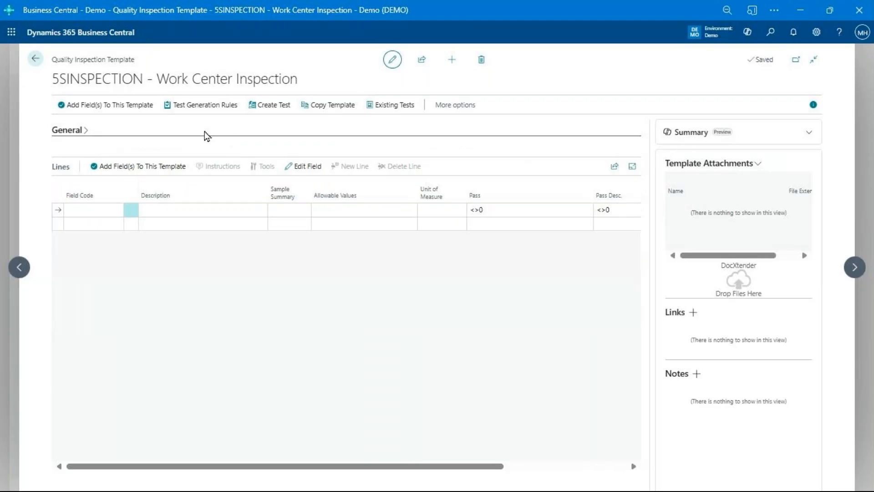
drag(44, 84, 150, 81)
click(171, 80)
click(139, 106)
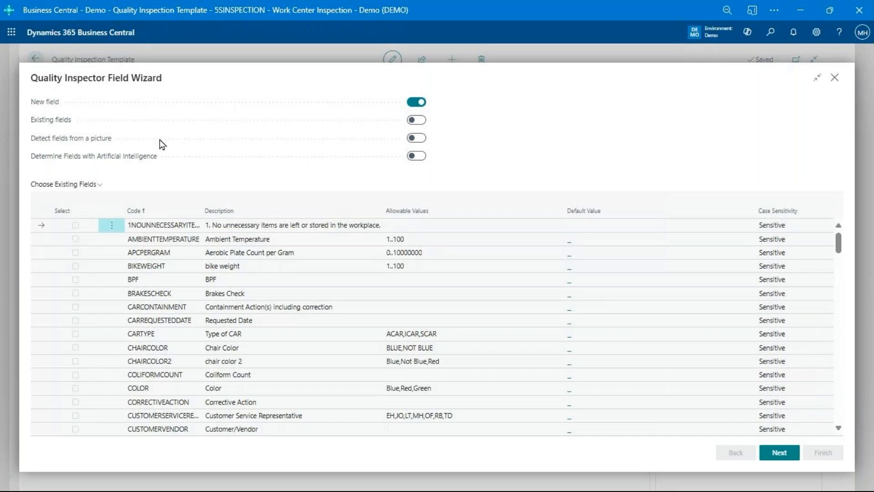
mouse_move(103, 143)
mouse_move(121, 168)
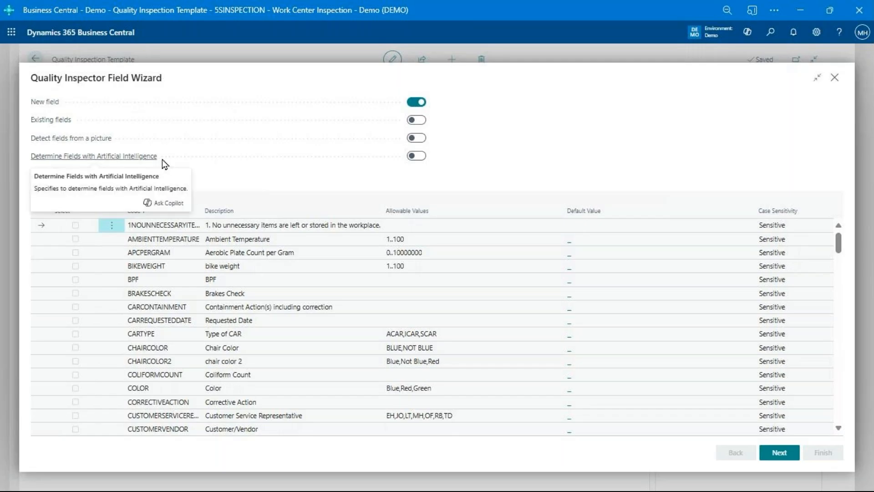
- Choose to detect fields from a picture and browse for the file to upload
click(417, 139)
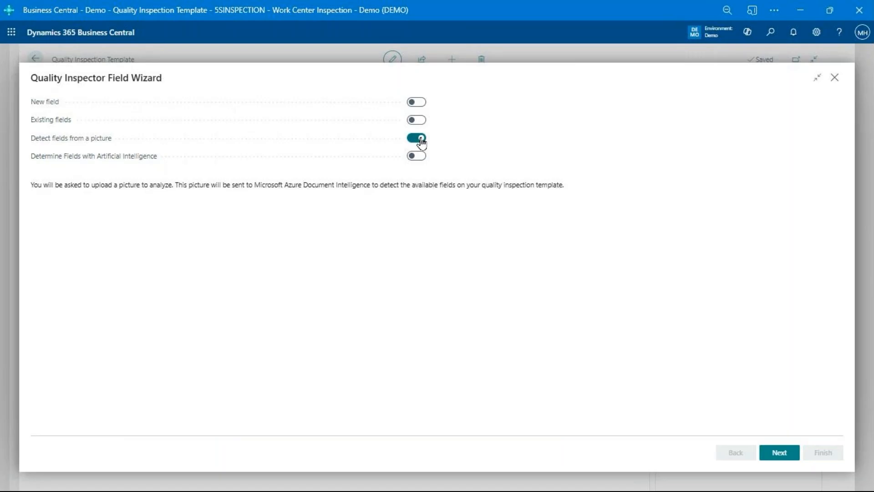
click(775, 453)
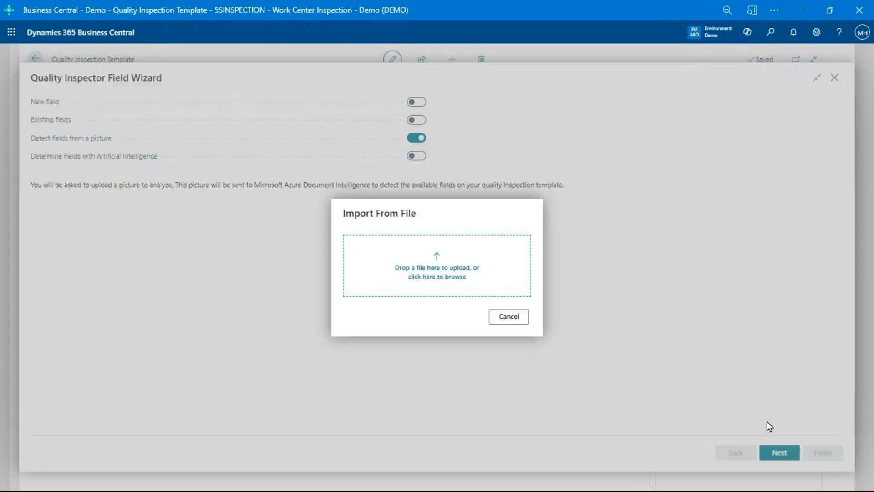
click(454, 279)
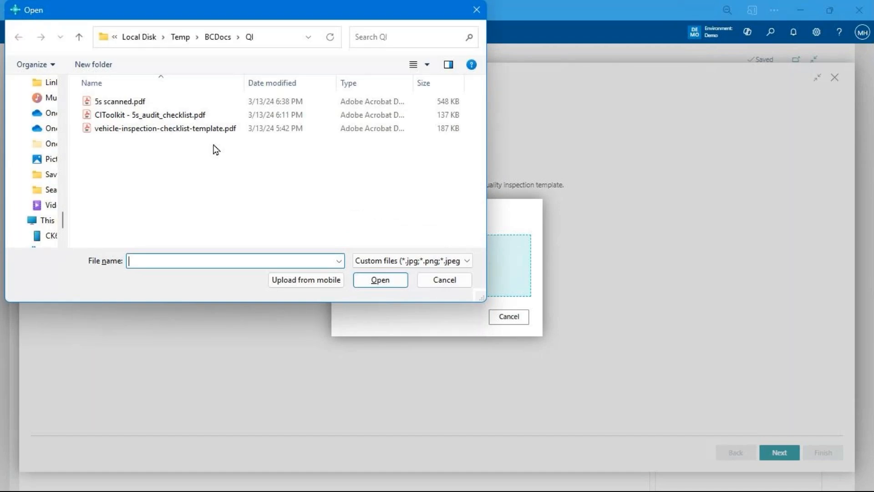
- Open 5s scanned.pdf in Adobe Acrobat, examine the filled-in 5S manufacturing checklist, and close it
click(126, 104)
right_click(126, 104)
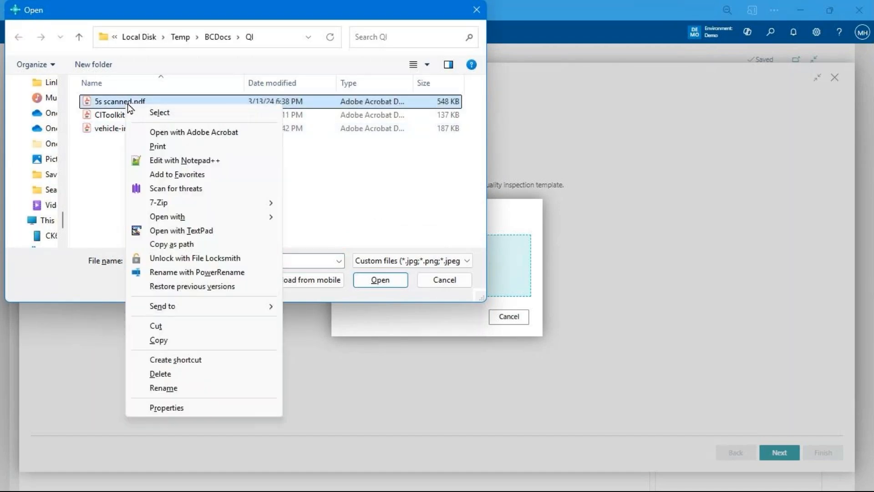
key(Escape)
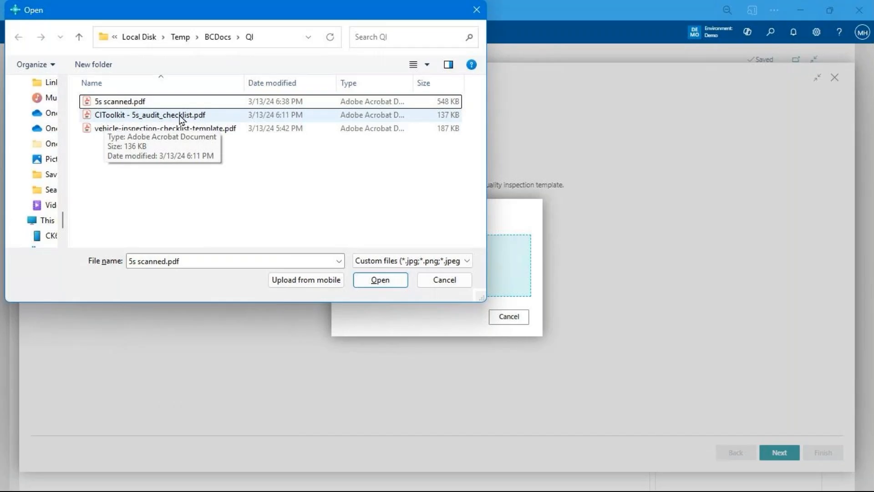
right_click(120, 106)
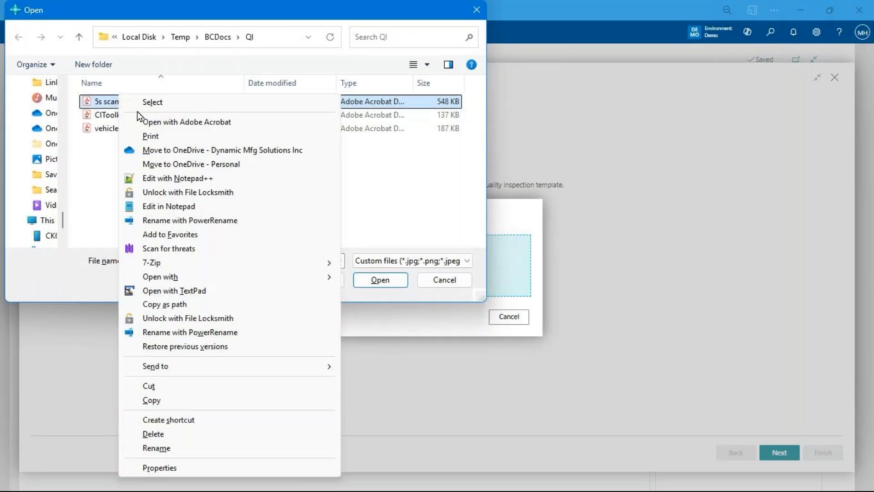
click(168, 123)
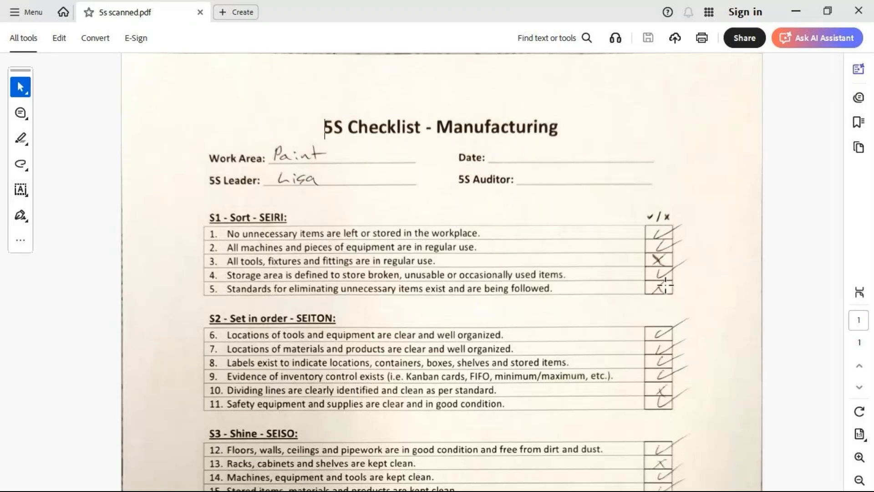
scroll(655, 398, down, 3)
scroll(655, 452, down, 4)
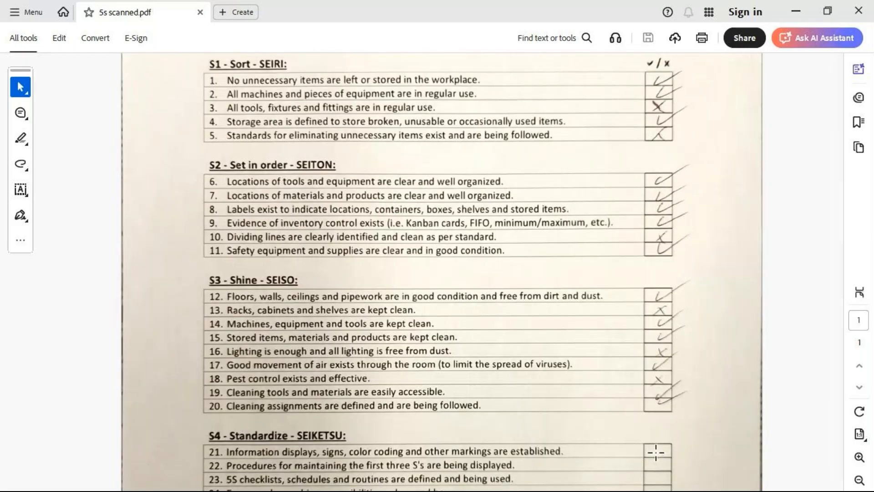
scroll(658, 450, up, 8)
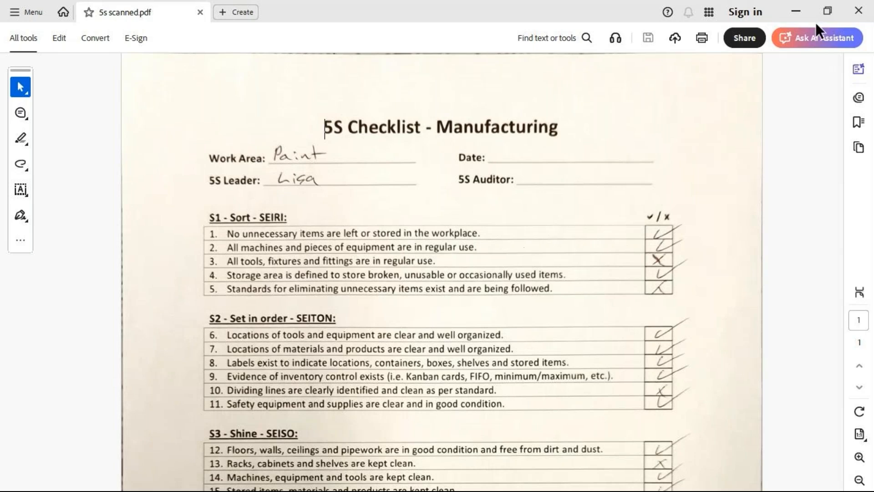
click(853, 17)
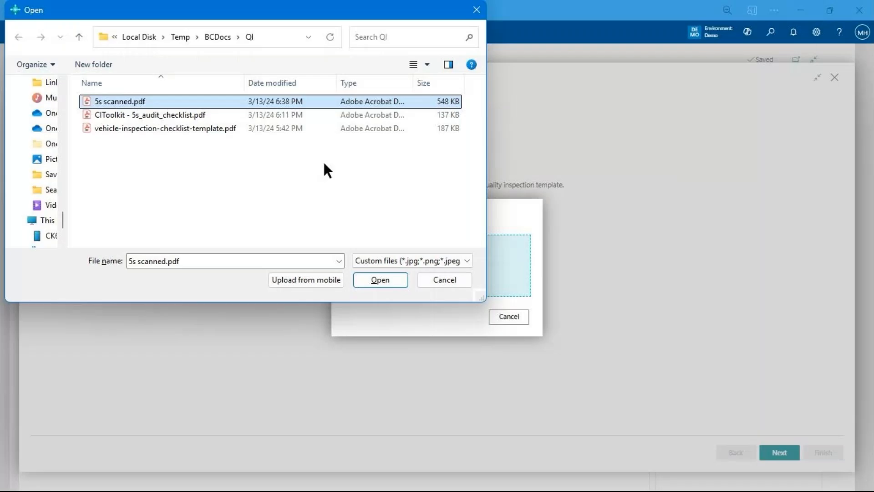
- Open CIToolkit - 5s_audit_checklist.pdf in Adobe Acrobat, examine the blank 5S checklist, and close it
click(163, 113)
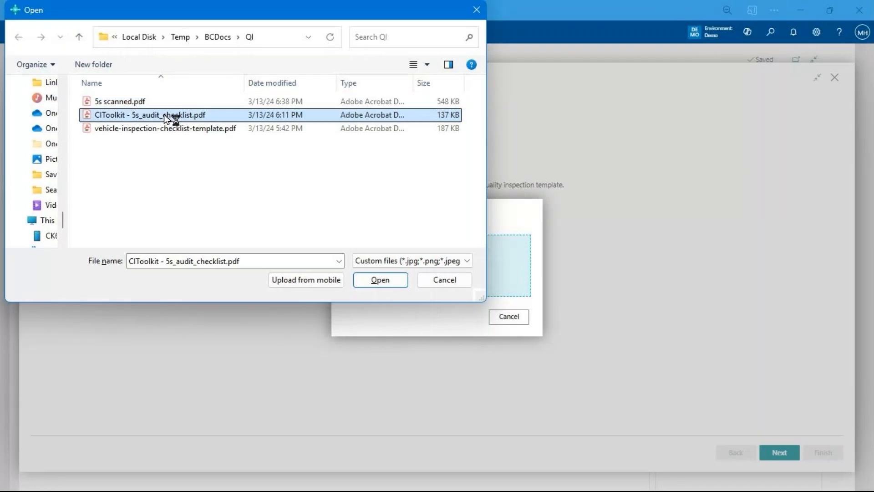
right_click(164, 114)
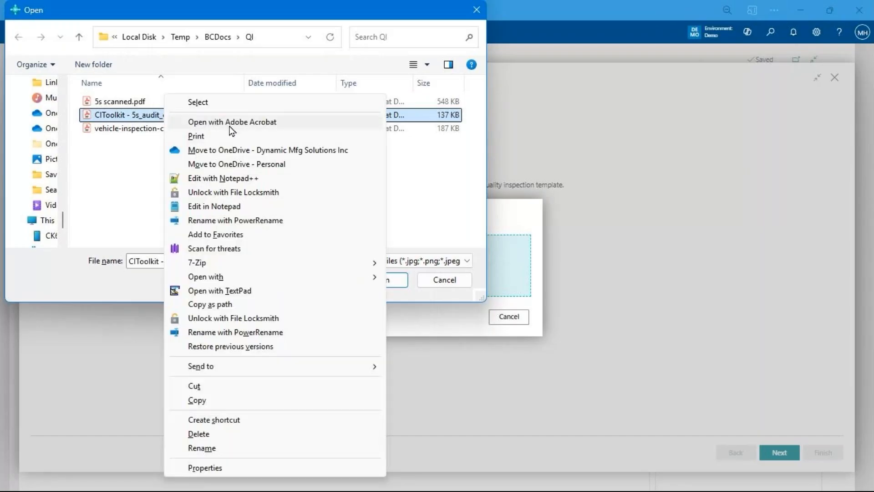
key(Escape)
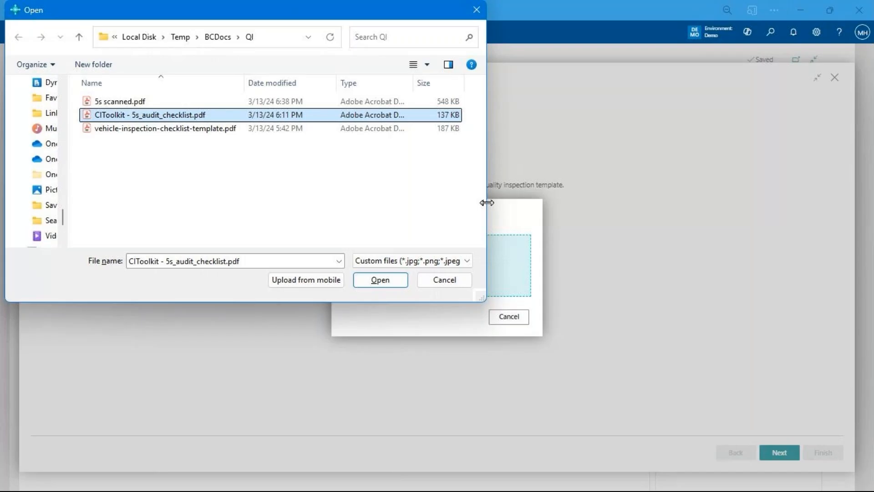
click(517, 217)
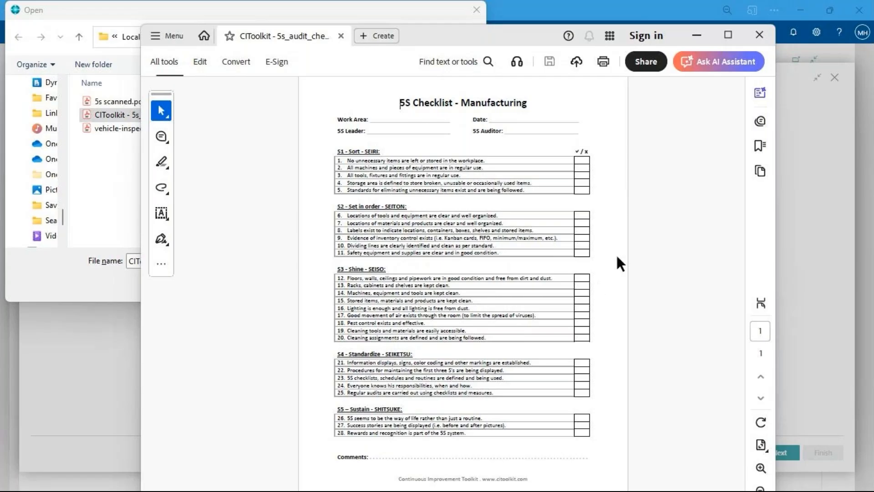
click(759, 36)
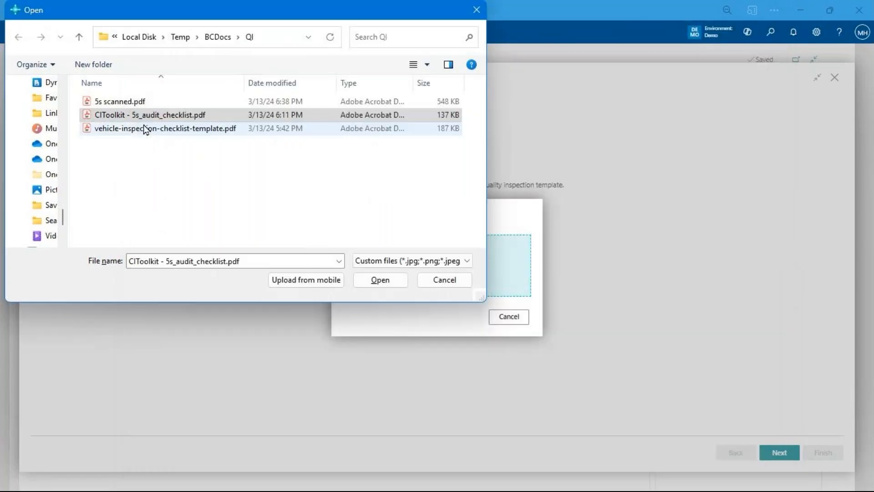
- Upload CIToolkit - 5s_audit_checklist.pdf for field detection, review the detected fields, and sort them by description
click(404, 282)
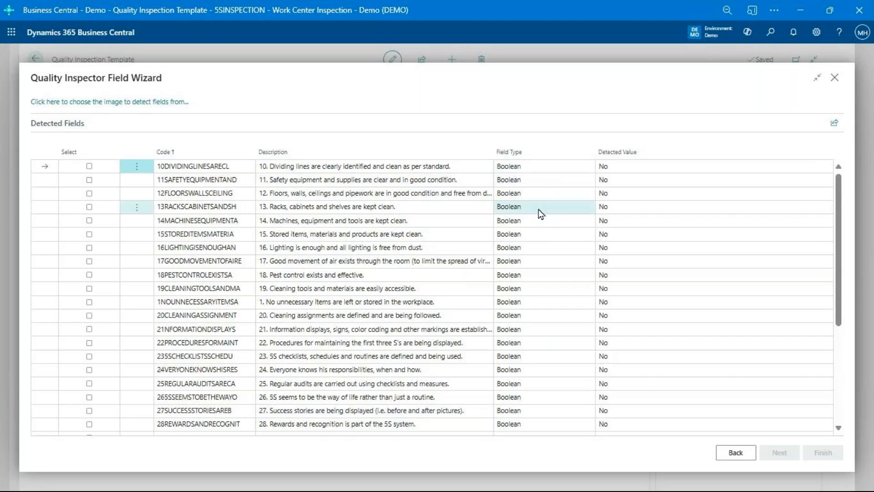
scroll(543, 240, down, 4)
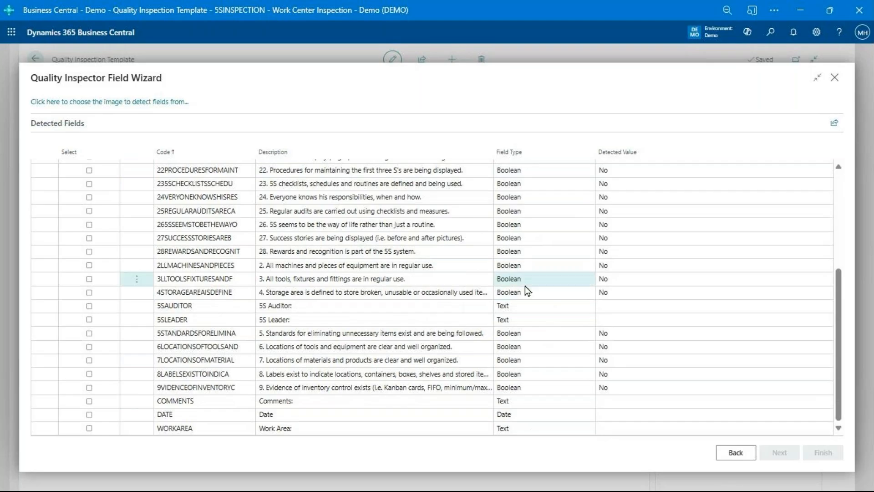
scroll(525, 285, up, 5)
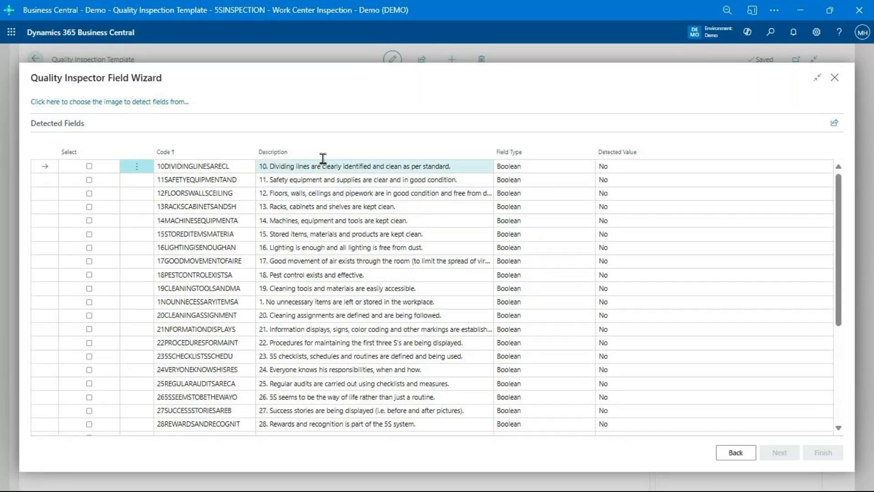
click(287, 155)
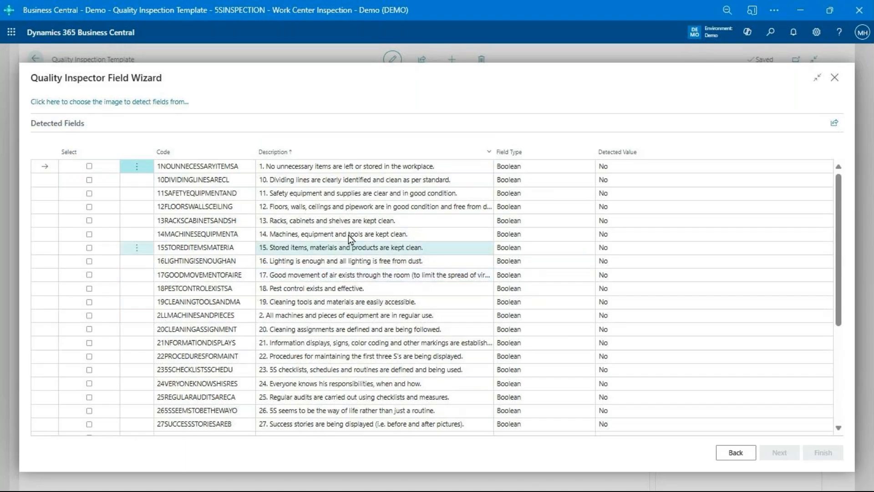
- Select the detected fields for checklist items 1 through 5, from unnecessary items to the standards for eliminating them
click(90, 167)
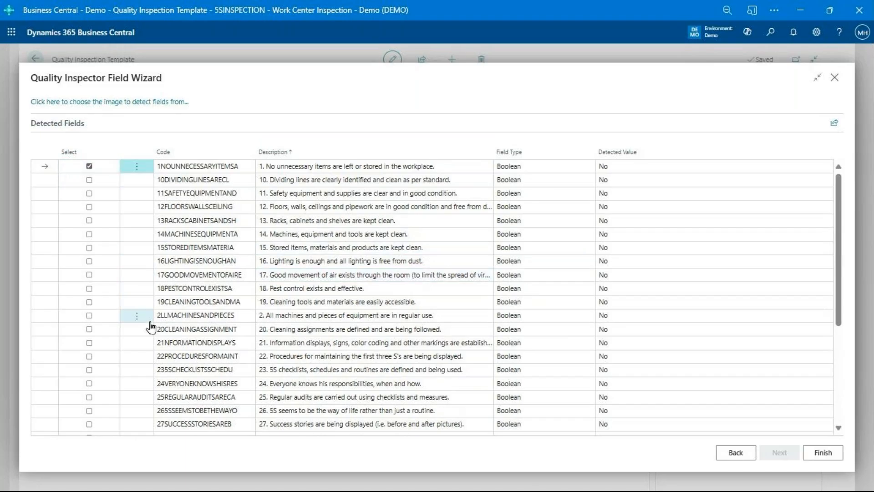
click(89, 315)
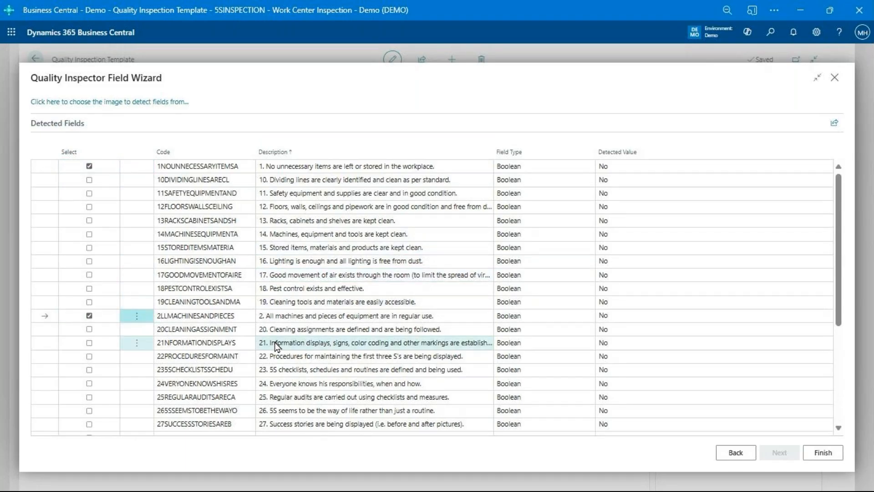
scroll(280, 337, down, 3)
scroll(281, 361, down, 3)
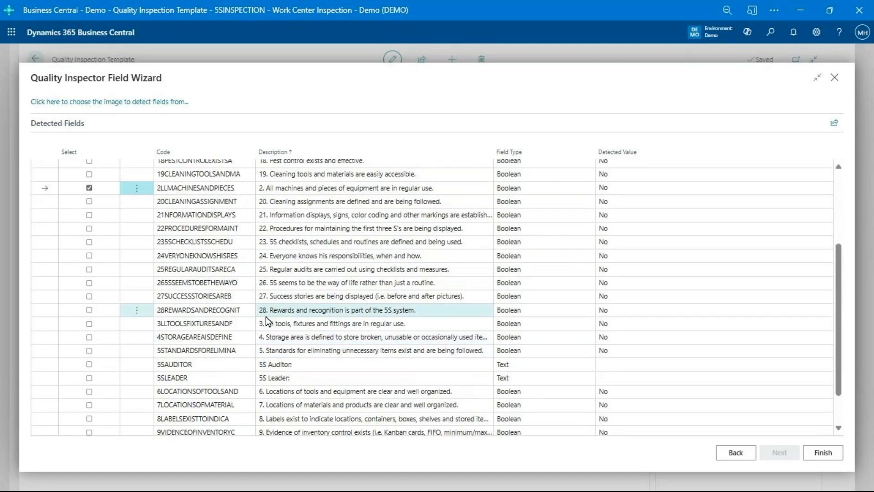
click(93, 324)
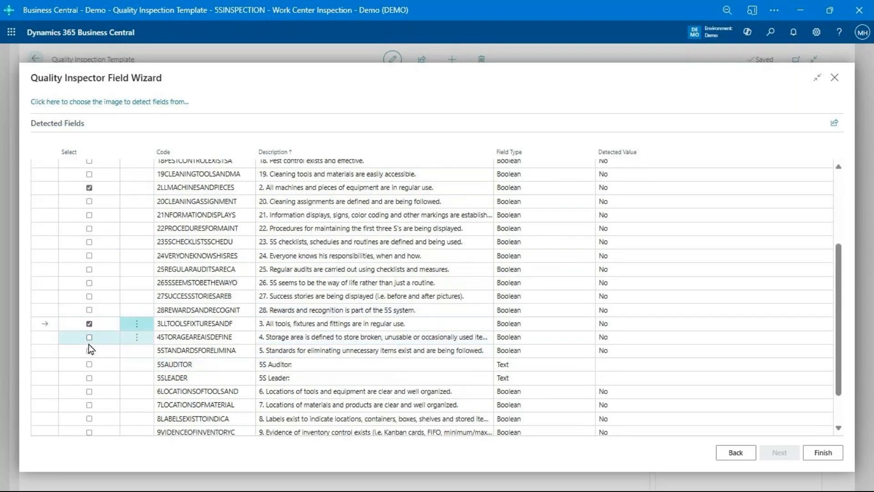
click(89, 338)
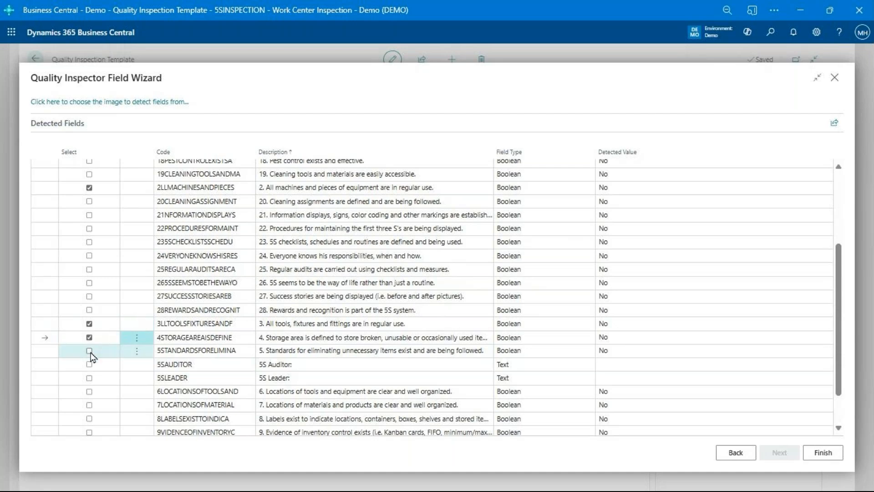
click(89, 350)
- Select the 5SAUDITOR, 5SLEADER, DATE, and WORKAREA fields as well, and finish adding all chosen fields to the template
click(89, 363)
click(90, 378)
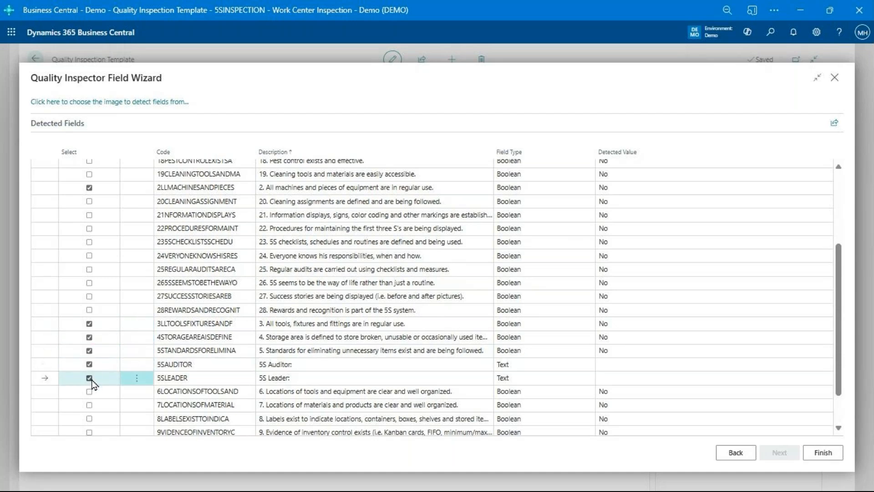
scroll(89, 389, down, 1)
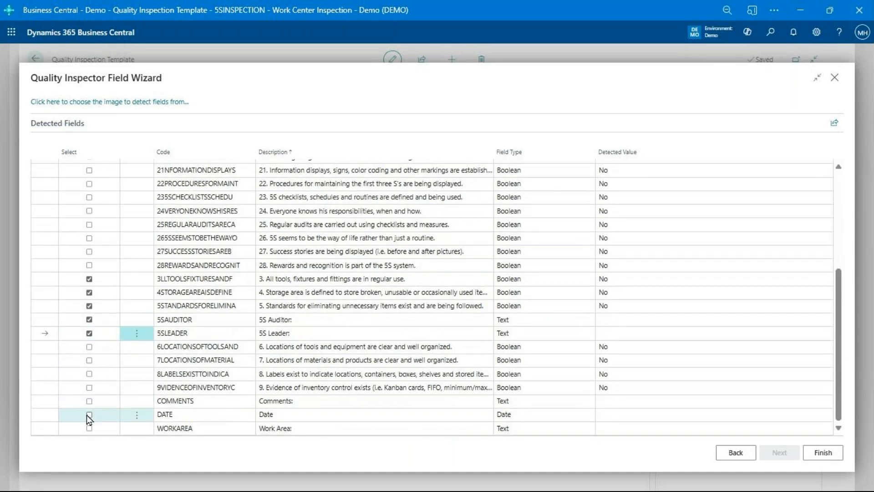
click(89, 415)
click(90, 427)
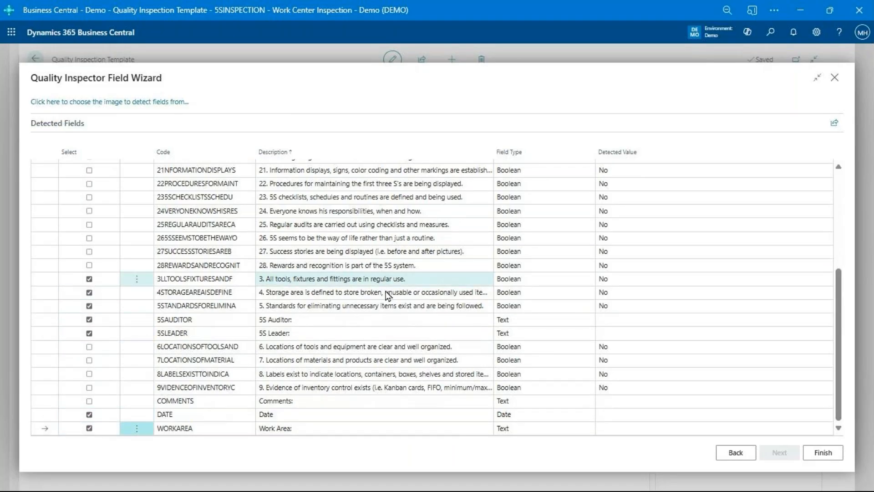
click(823, 452)
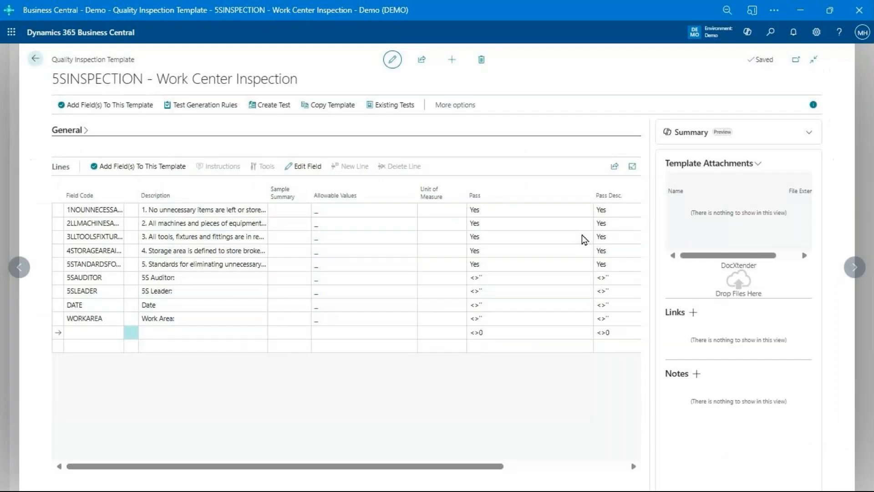
- Open the test generation rules for 5SINSPECTION and examine the Safety Audit rule's condition filter on the Safety Log table
click(182, 209)
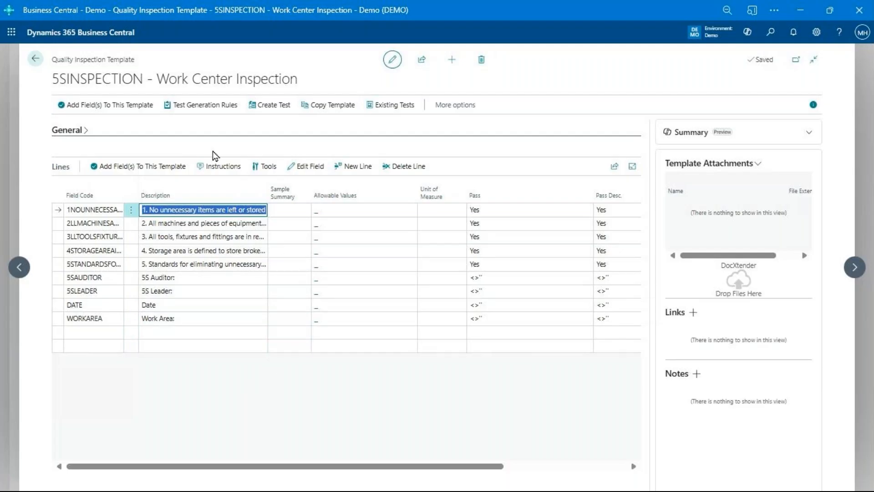
click(199, 114)
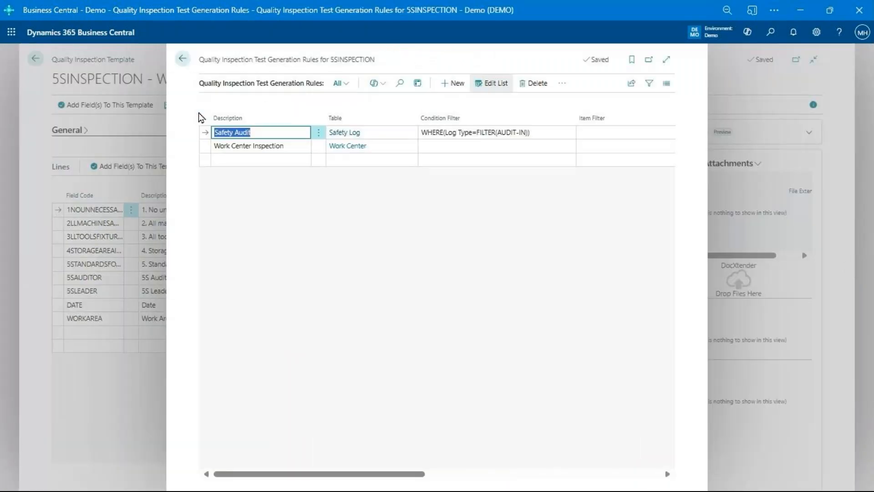
click(522, 132)
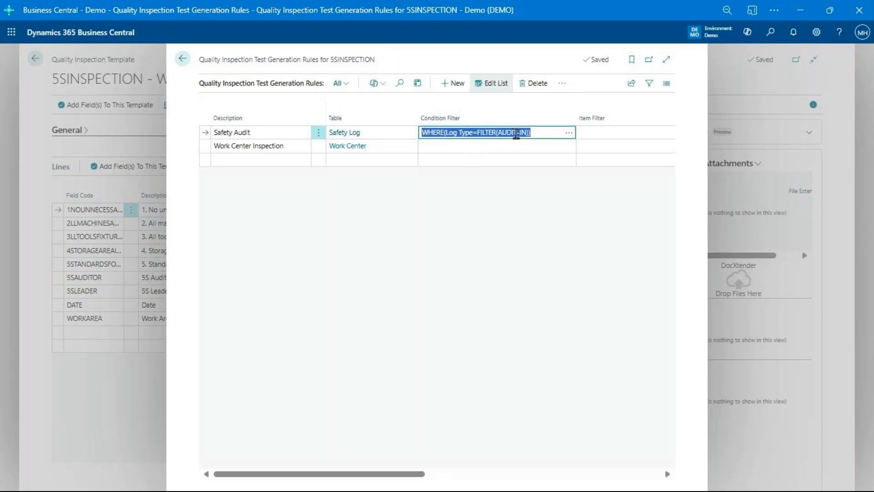
click(533, 133)
drag(529, 132, 492, 133)
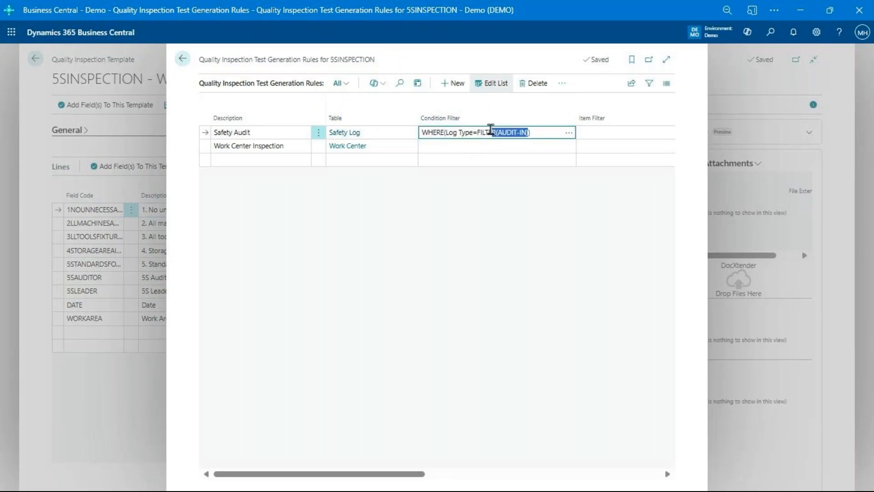
- Expand the test generation rules list and examine the source tables available for the Work Center Inspection rule, leaving its table as is
double_click(510, 133)
click(498, 133)
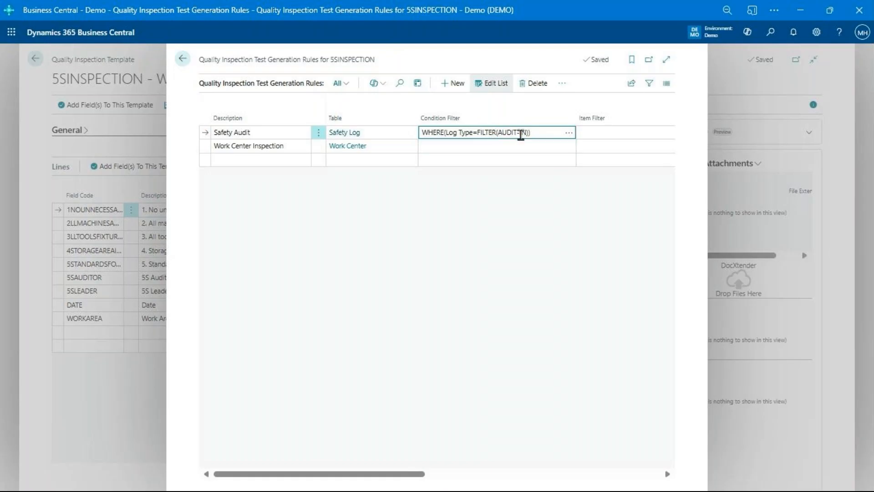
click(666, 59)
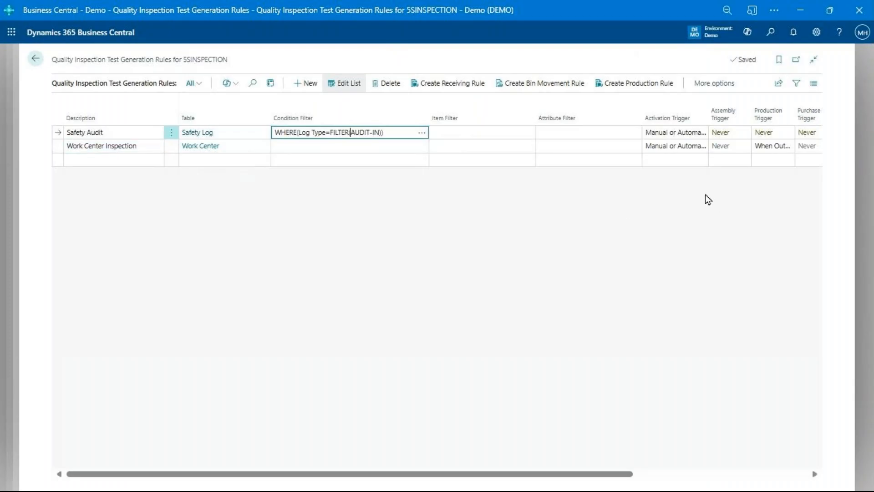
click(101, 150)
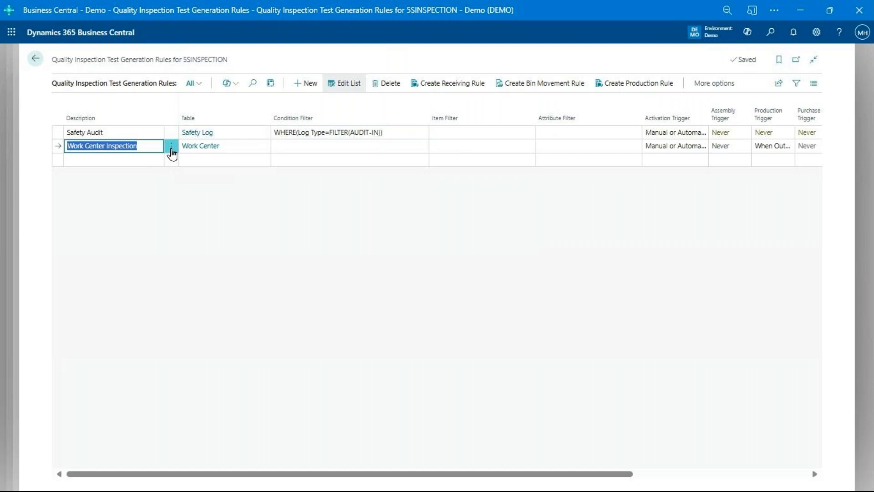
click(214, 149)
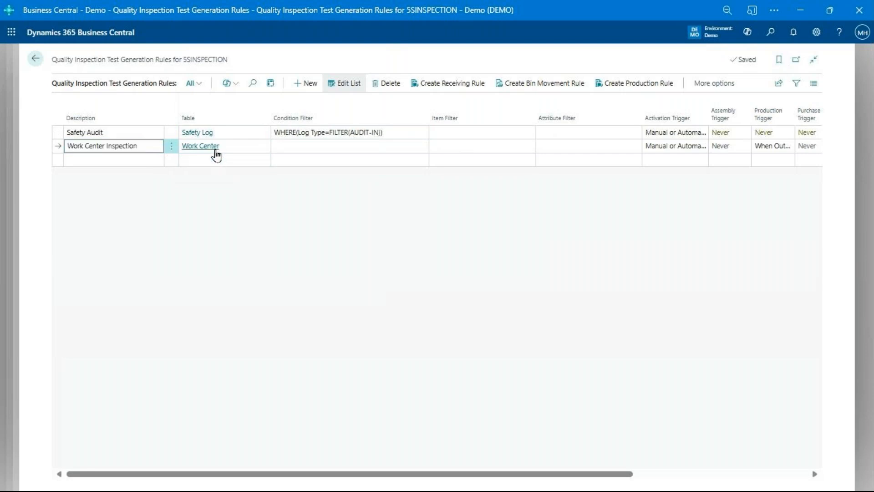
scroll(392, 282, down, 3)
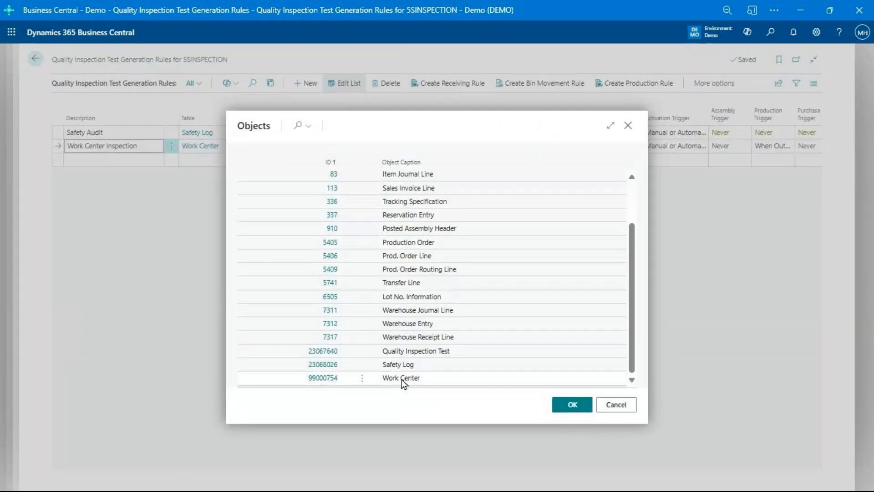
click(429, 382)
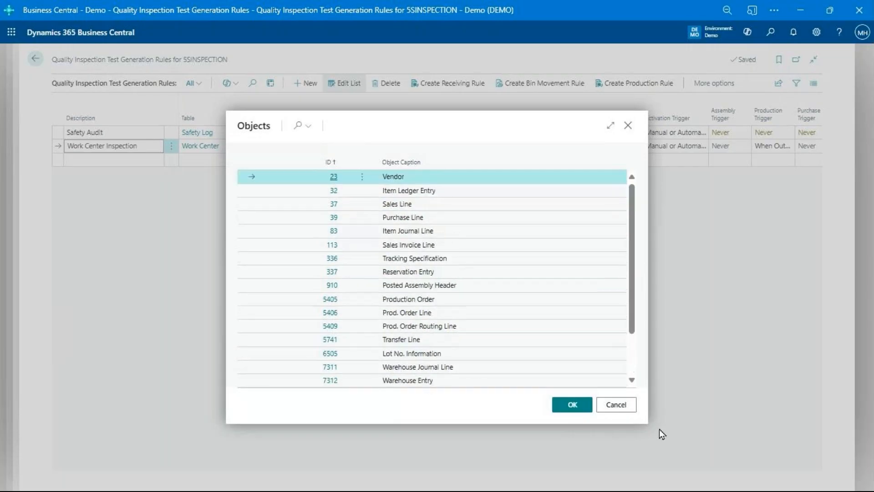
click(617, 405)
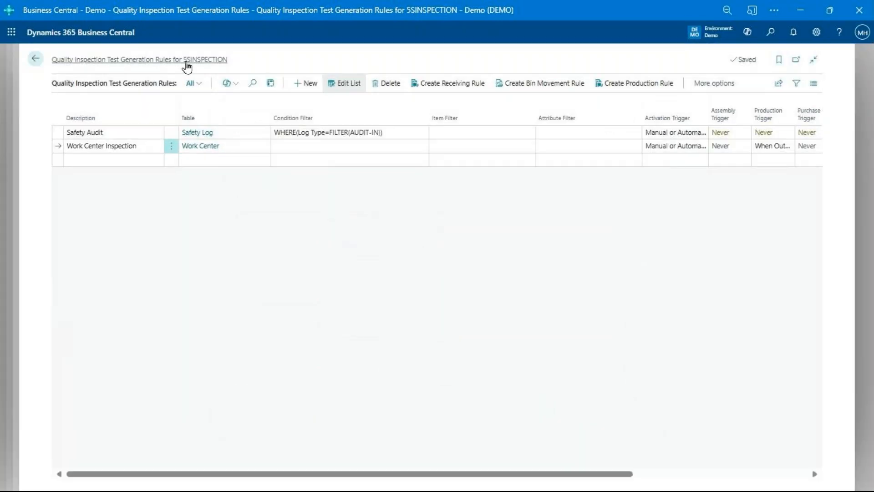
- Try a condition filter on the Work Center Inspection rule with No. set to 90T BRAKES, and cancel it
click(357, 148)
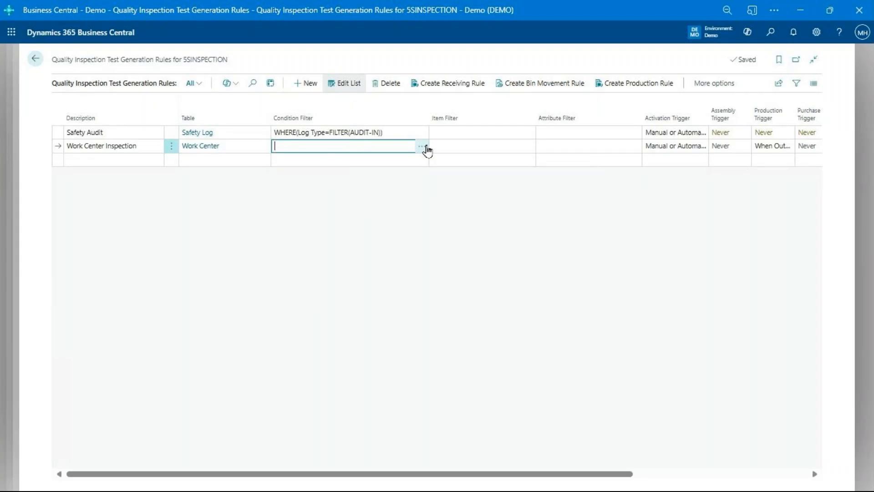
click(426, 149)
click(324, 236)
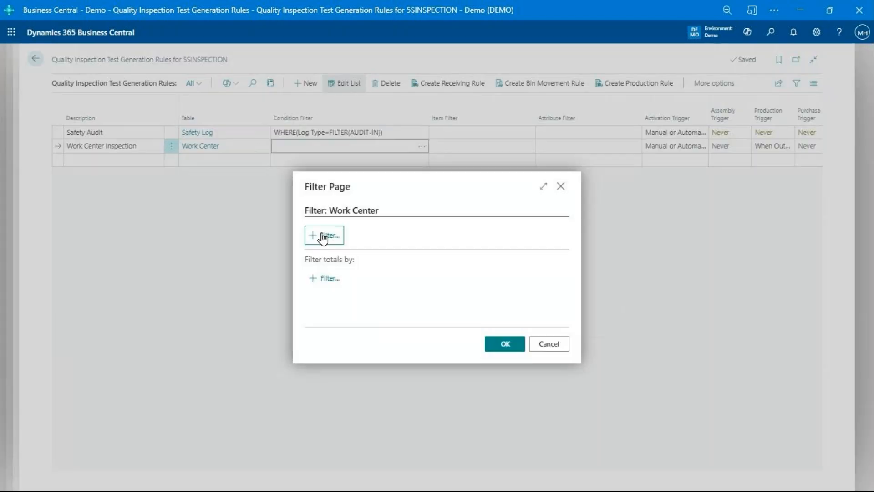
text(No)
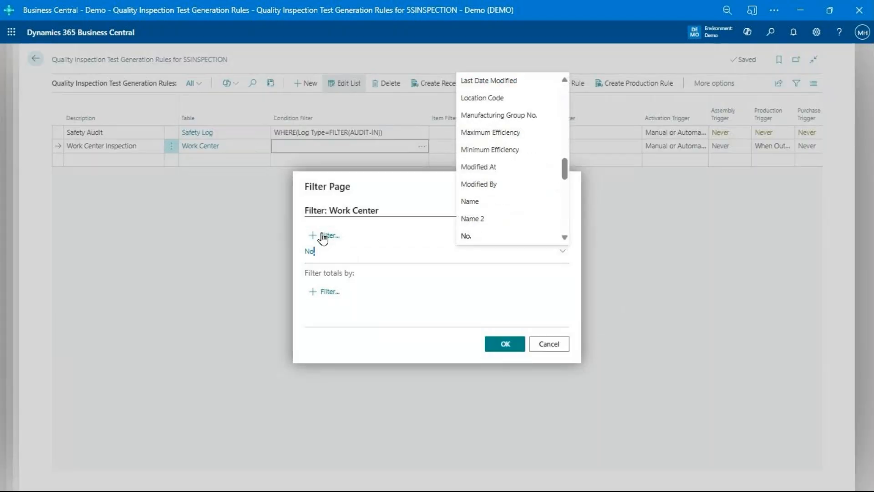
key(Return)
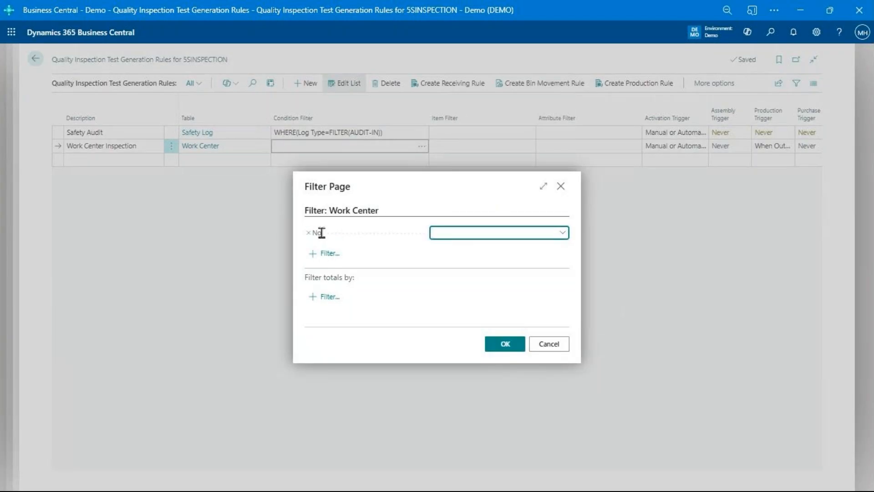
key(alt+Down)
key(Down)
key(Down)
key(Down)
key(Down)
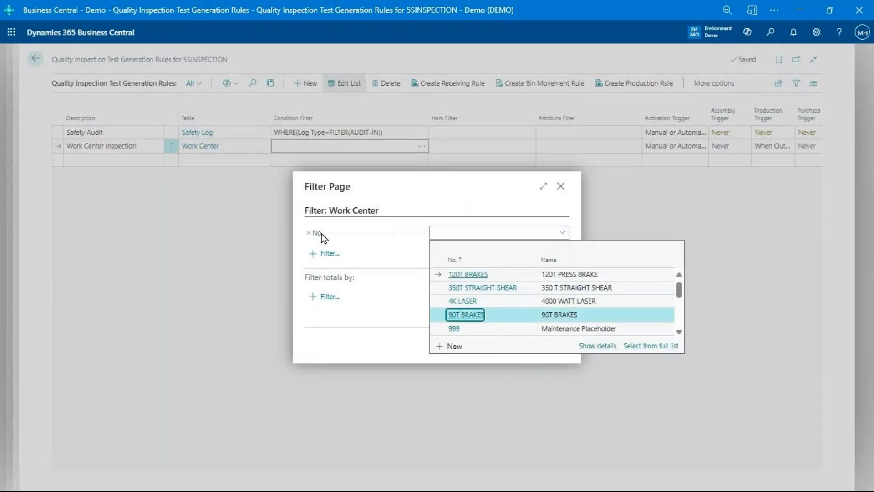
key(Return)
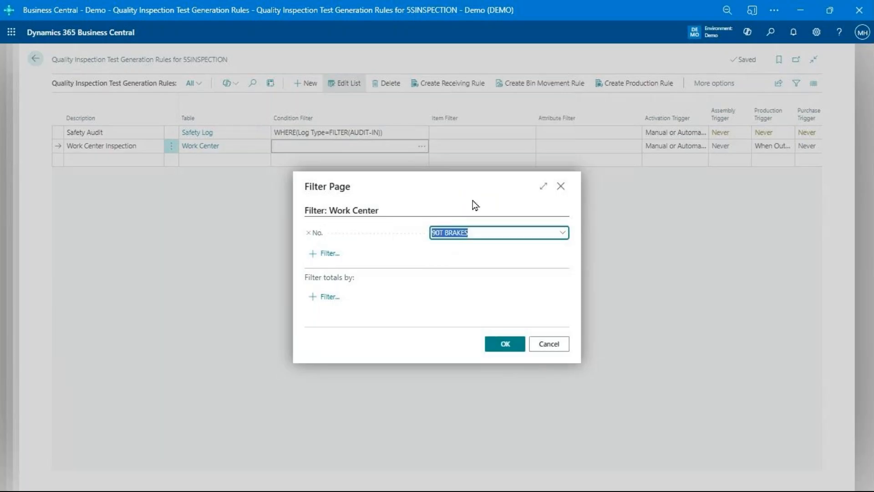
click(559, 346)
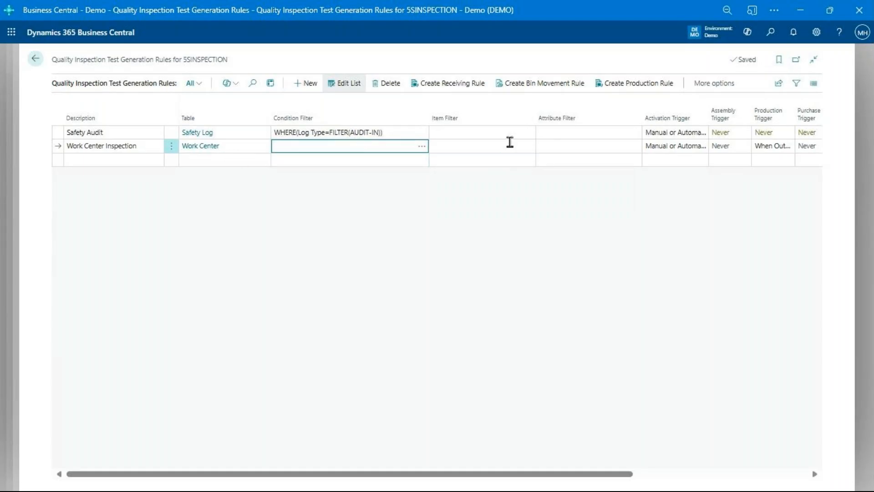
- Set the Work Center Inspection rule's production trigger to Never and its activation trigger to Manual Only
click(785, 146)
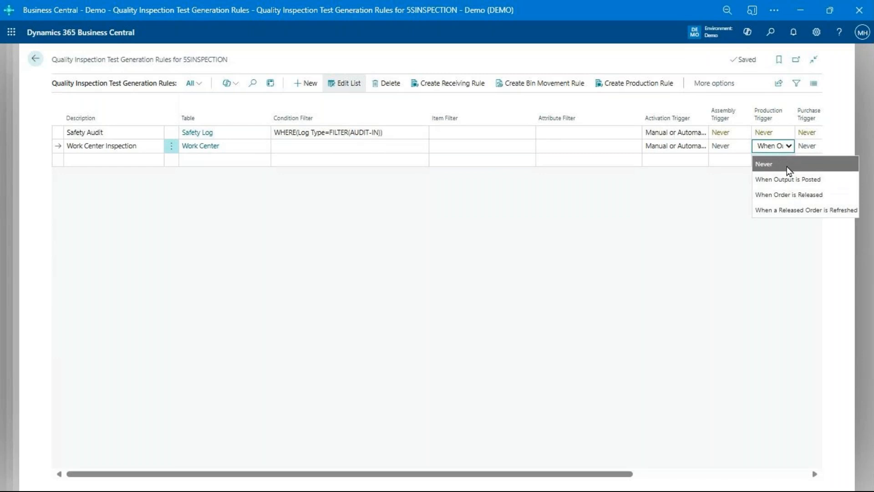
drag(795, 114, 812, 104)
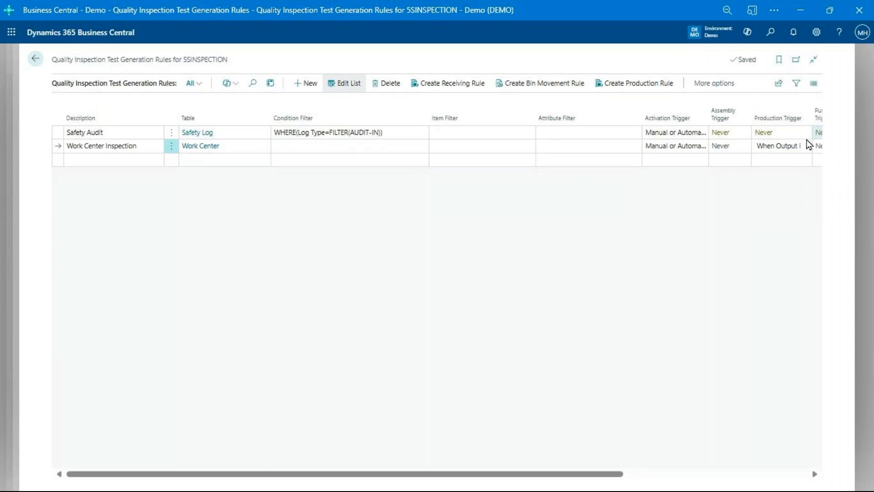
click(781, 149)
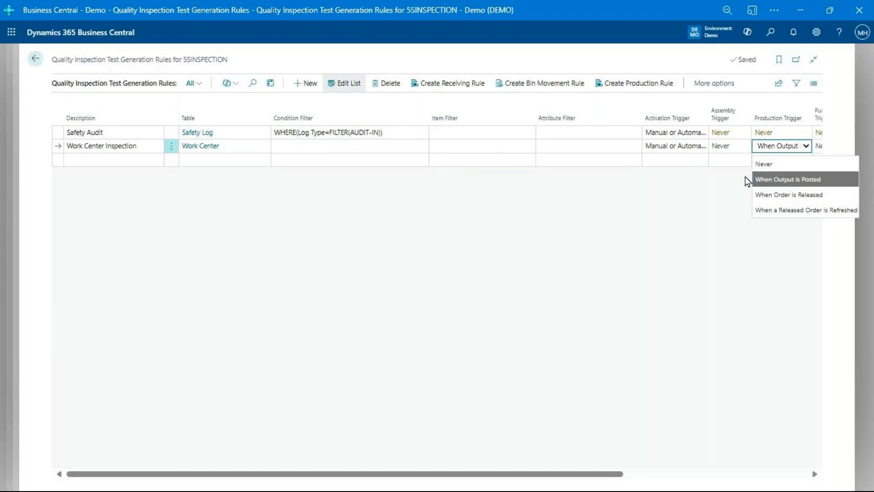
click(785, 165)
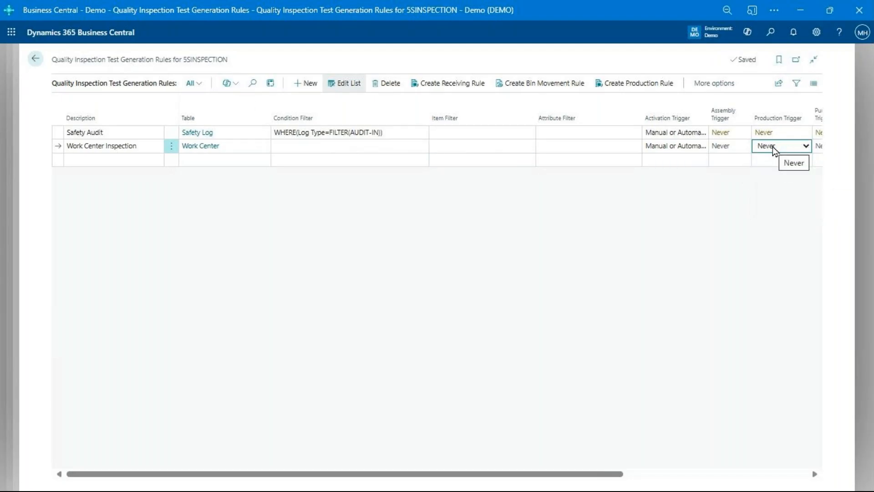
click(675, 149)
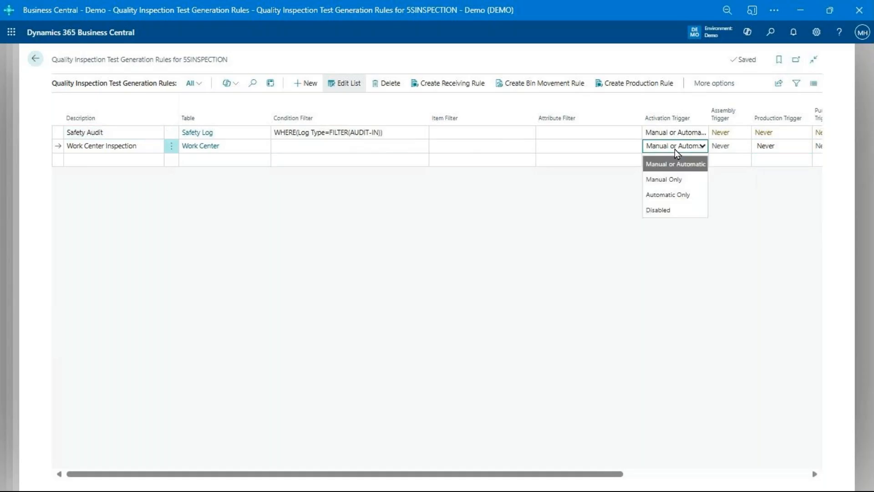
click(668, 179)
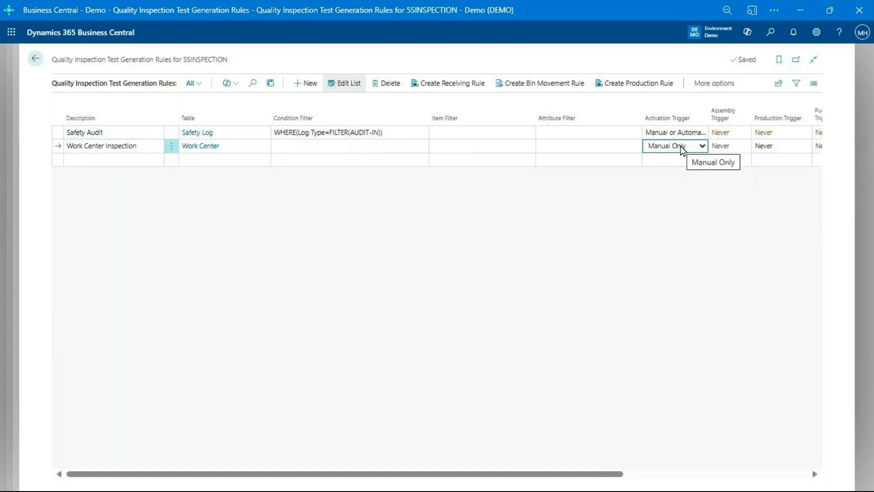
drag(620, 472, 751, 476)
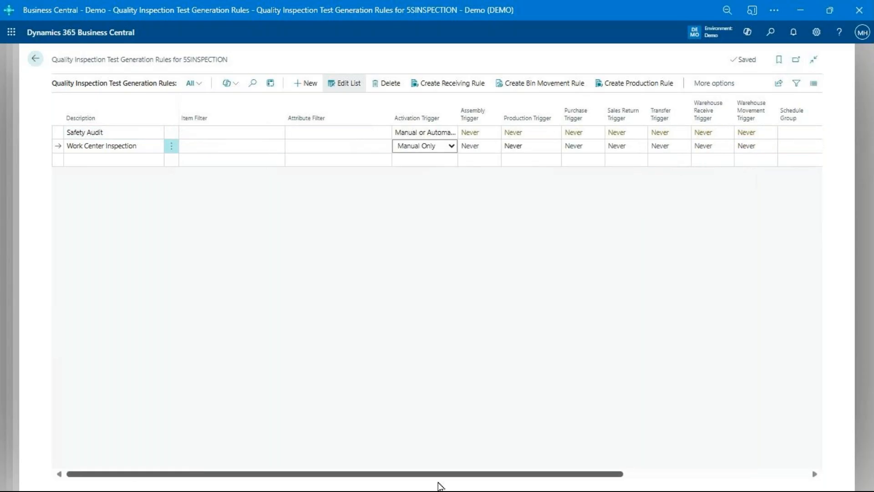
drag(438, 482, 436, 483)
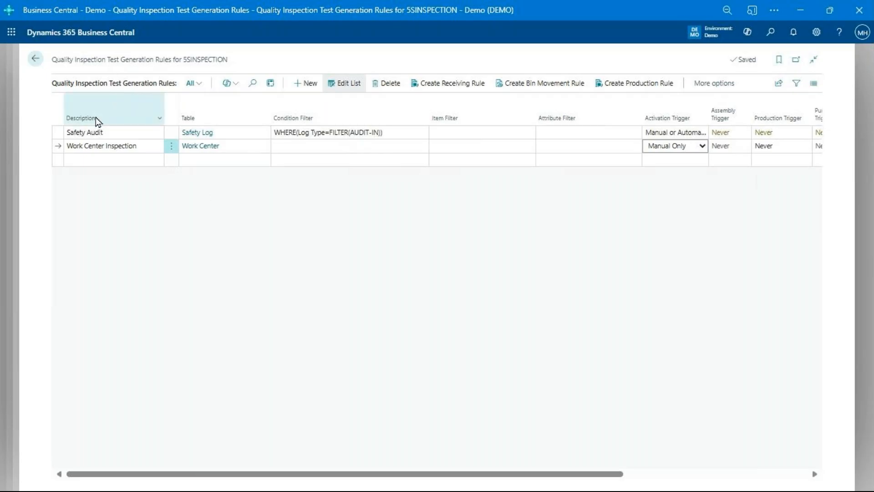
- Create a quality inspection test from the 5SINSPECTION template with source WORKCENTER and the FINISHING MILL work center as its record
click(39, 62)
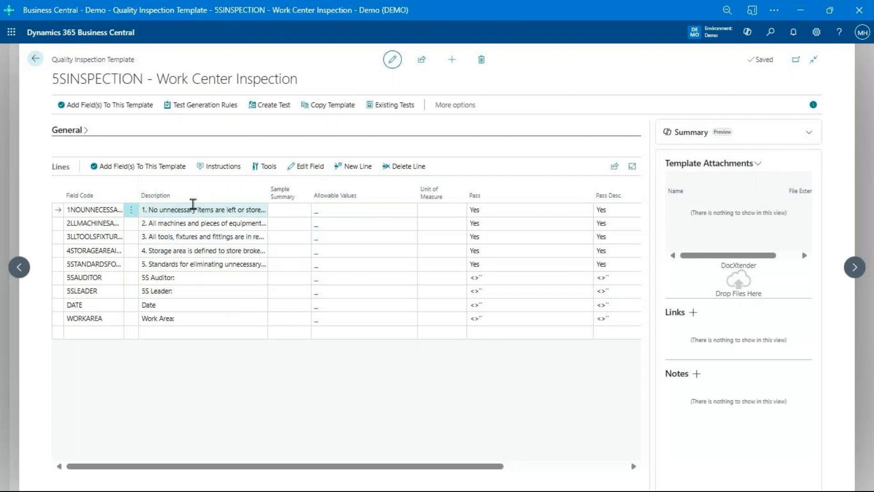
click(273, 106)
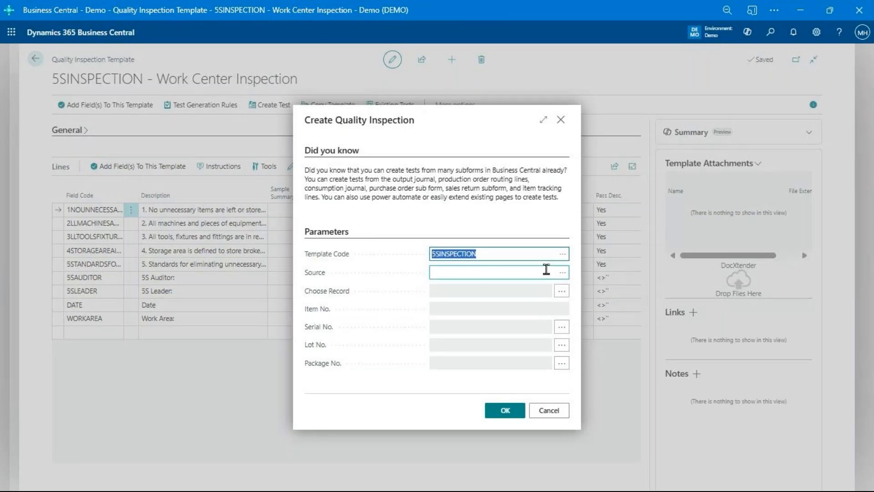
click(563, 272)
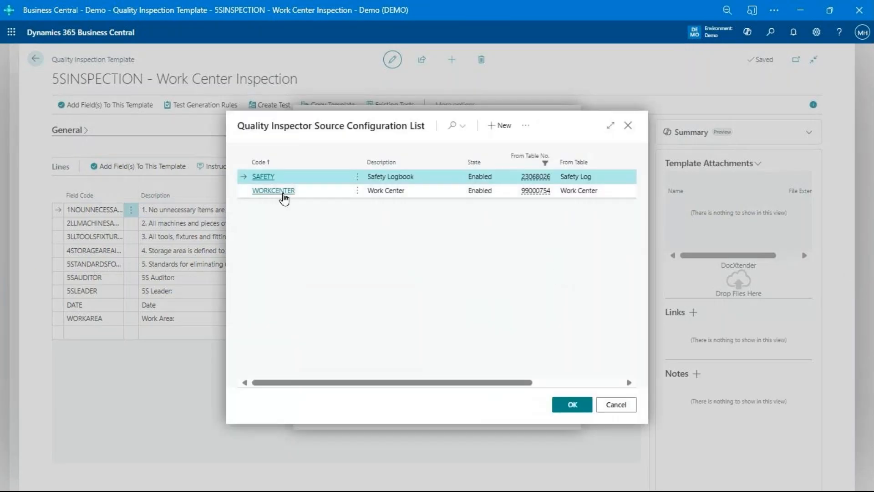
click(274, 190)
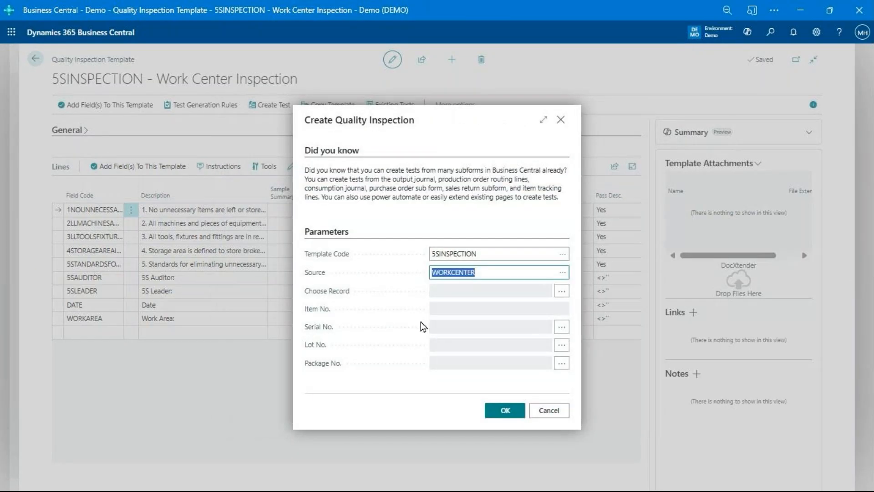
click(563, 296)
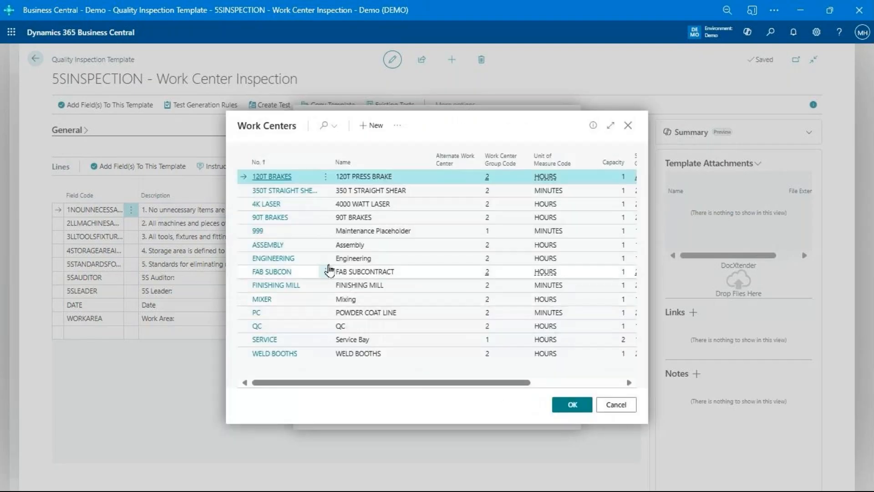
click(280, 285)
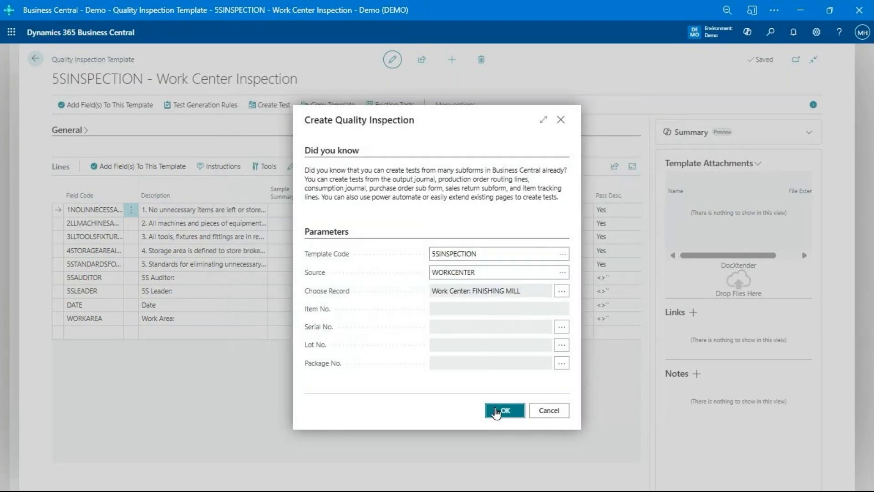
click(496, 410)
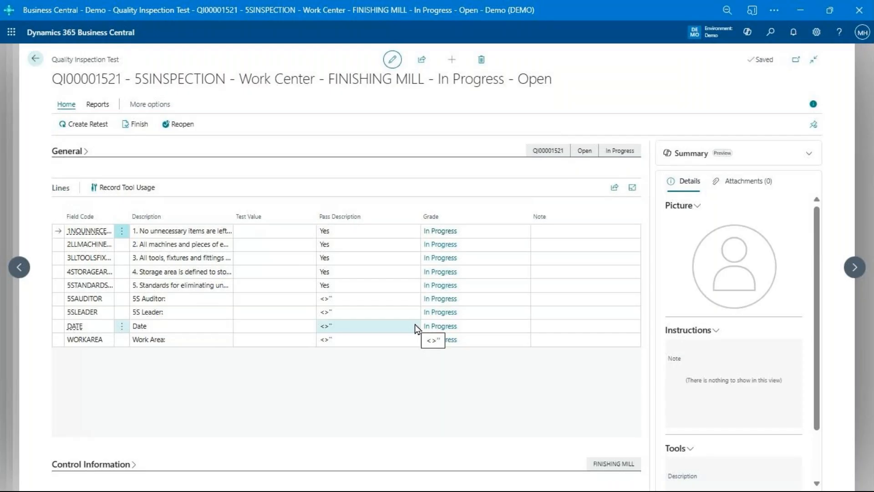
- Examine the new inspection test's general details, including its additional fields, and its control information
click(61, 150)
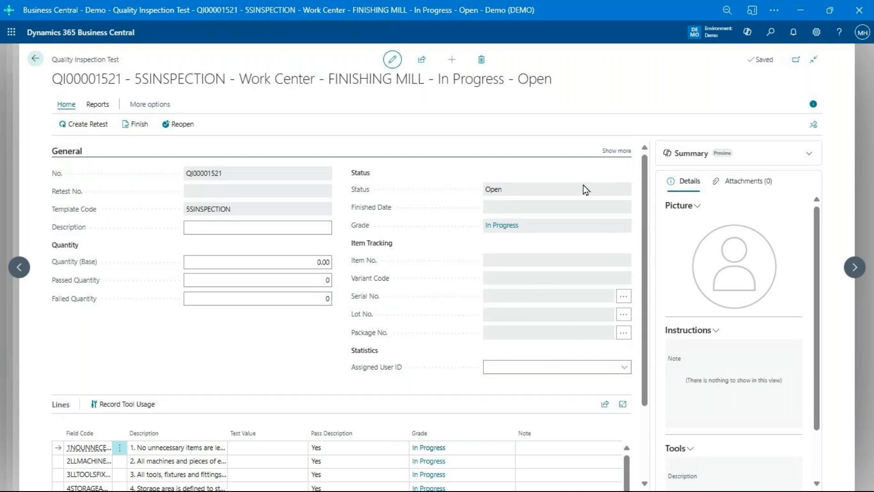
click(610, 151)
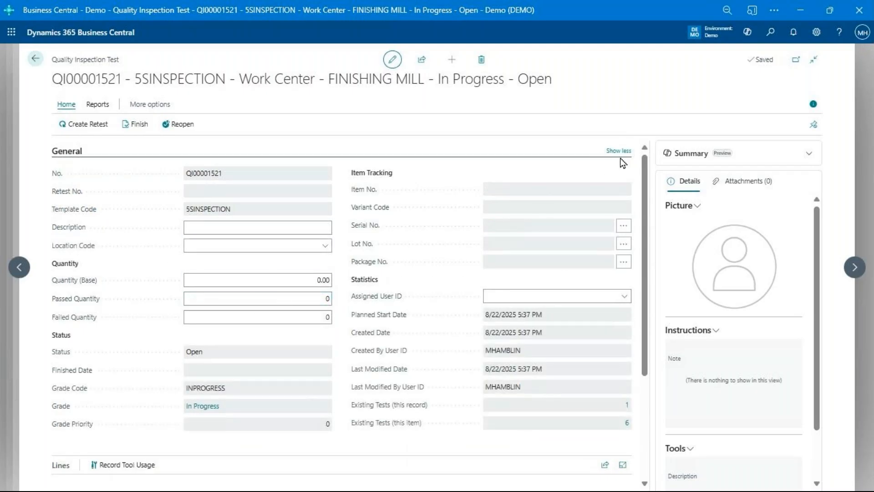
click(620, 153)
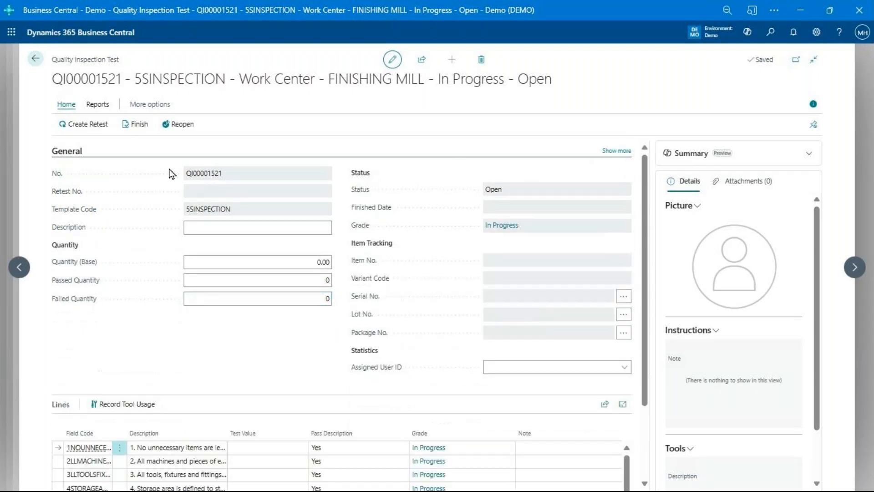
click(65, 154)
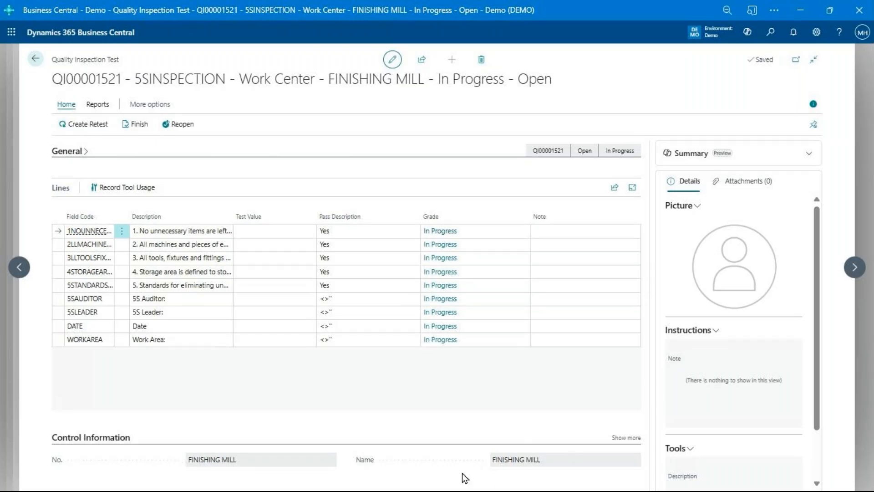
click(101, 441)
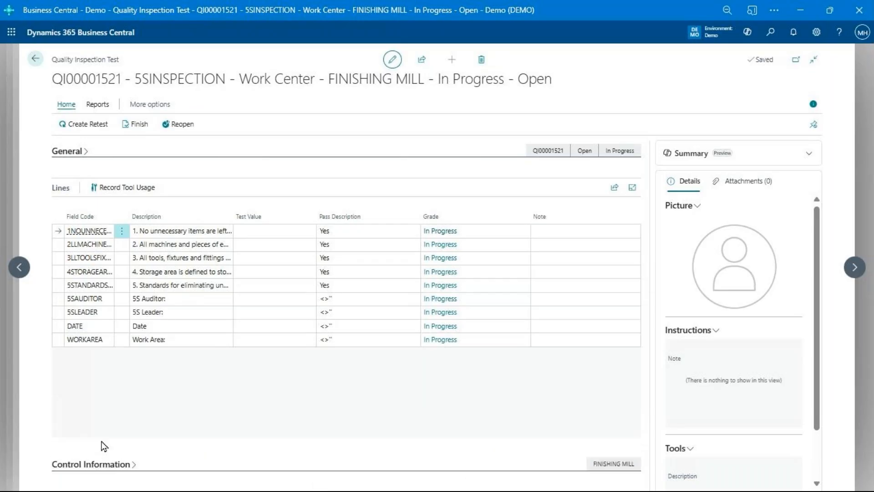
- Enter test values of Yes for checklist items 1 and 2 and No for item 3 about tools, fixtures and fittings
click(255, 227)
click(255, 227)
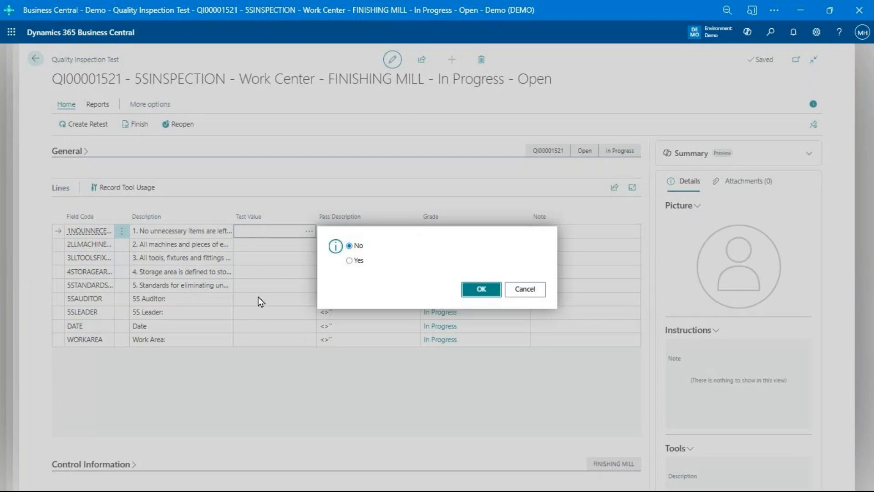
click(349, 260)
click(481, 289)
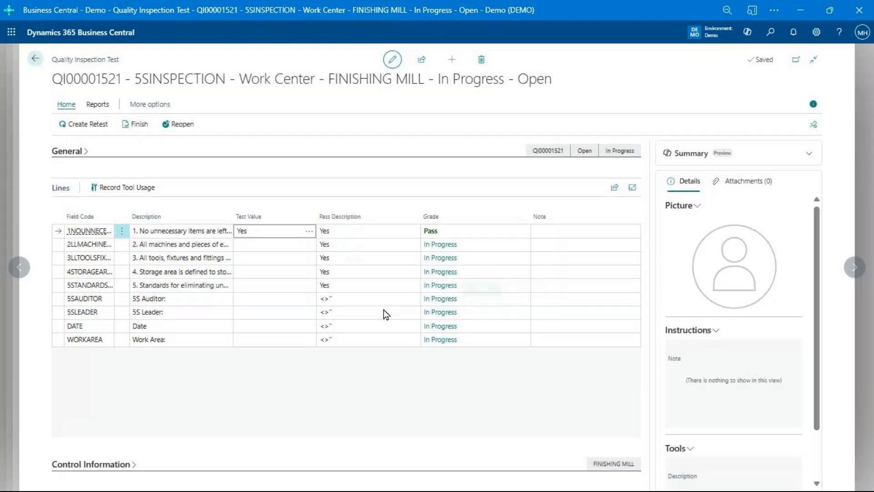
text(Yes)
key(Return)
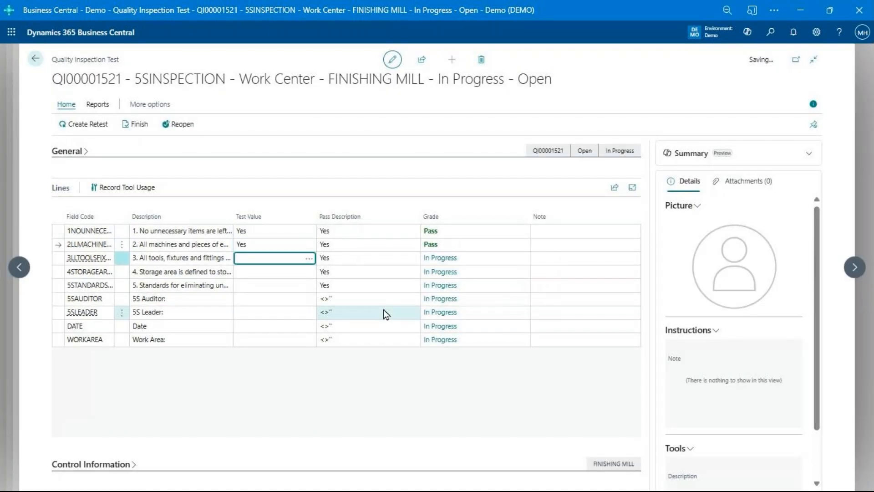
text(No)
key(Return)
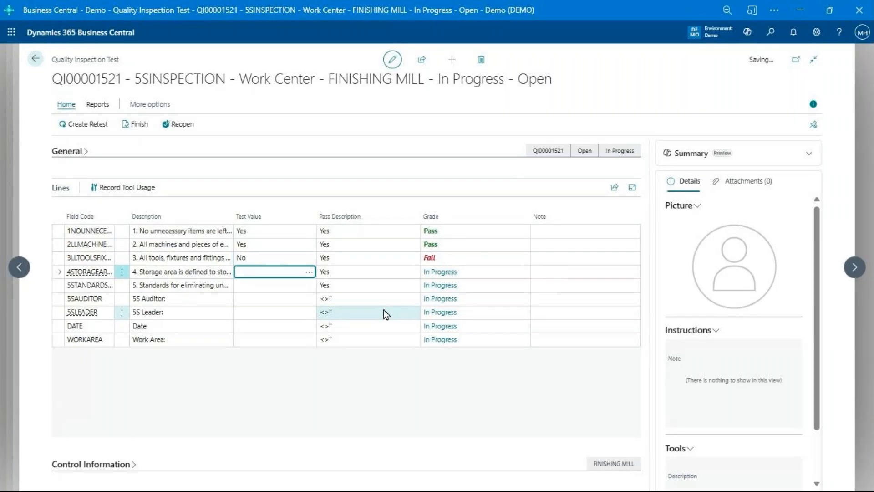
key(Up)
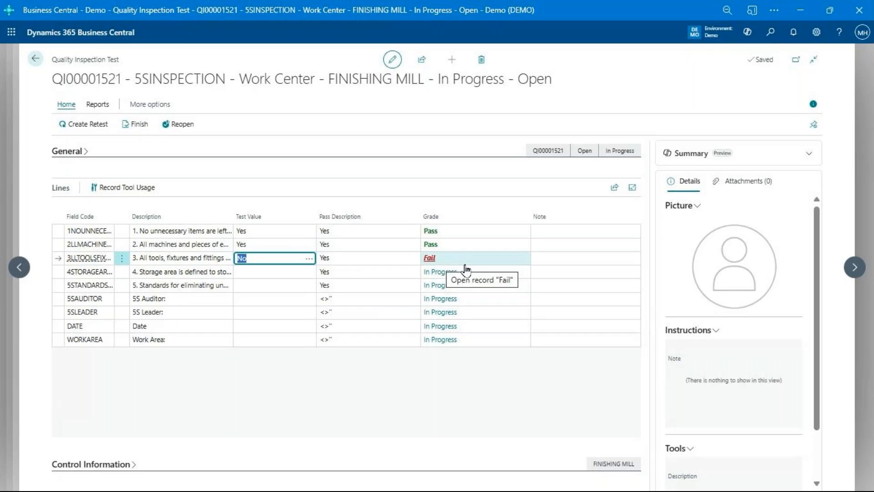
- Clear the test values of the first three inspection lines (3LLTOOLSFIX, 2LLMACHINE and 1NOUNNECE)
key(Delete)
key(Down)
key(Up)
key(Up)
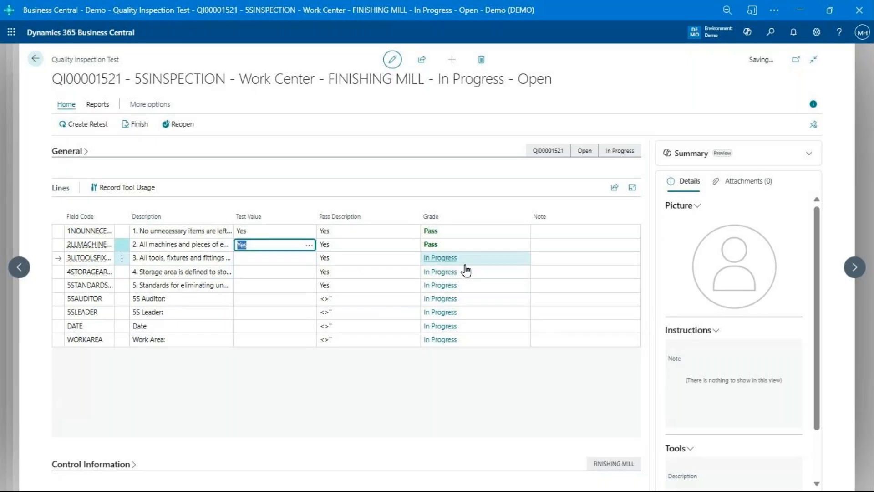
key(Delete)
key(Up)
key(Delete)
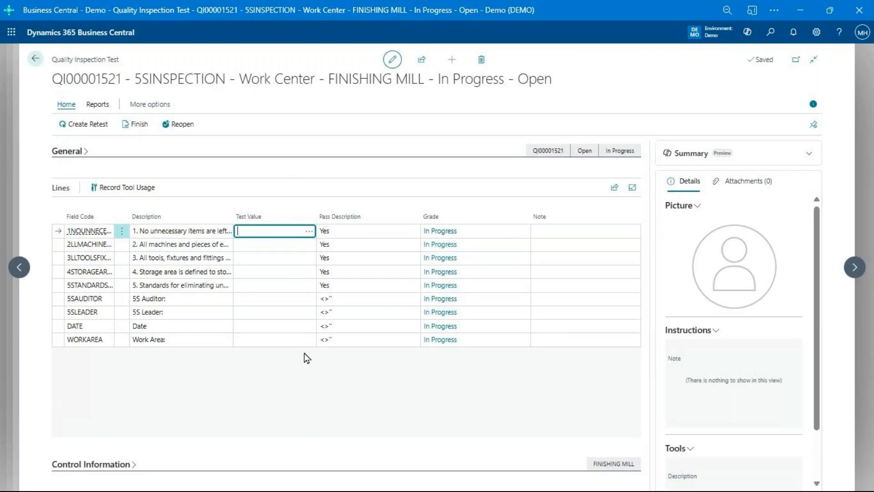
- Scan a page with upload for this inspection test, using the file 5s scanned.pdf
click(142, 108)
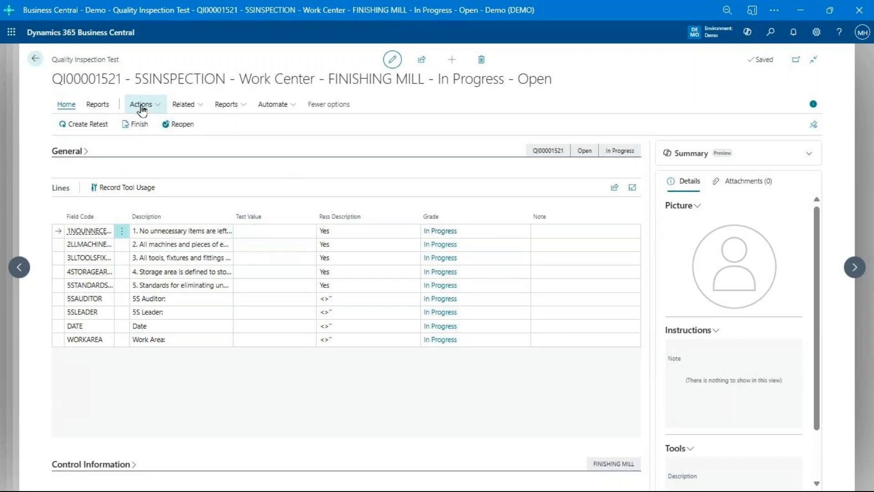
click(142, 109)
mouse_move(156, 140)
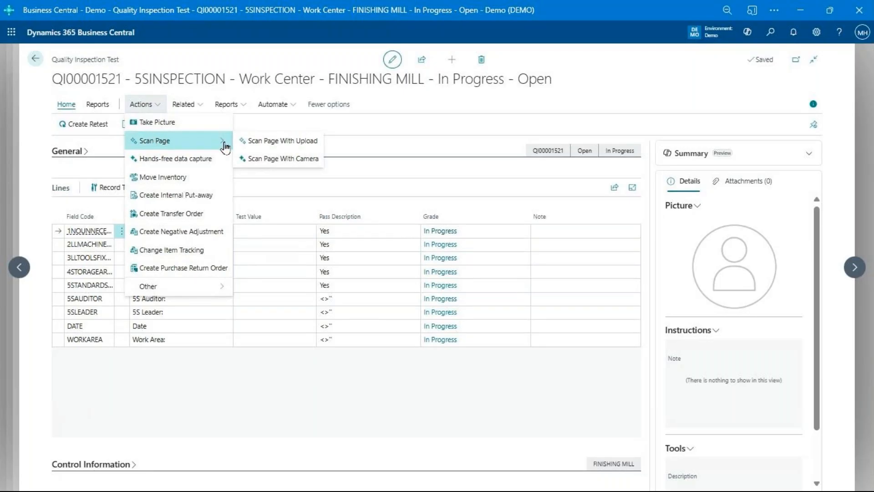
click(286, 144)
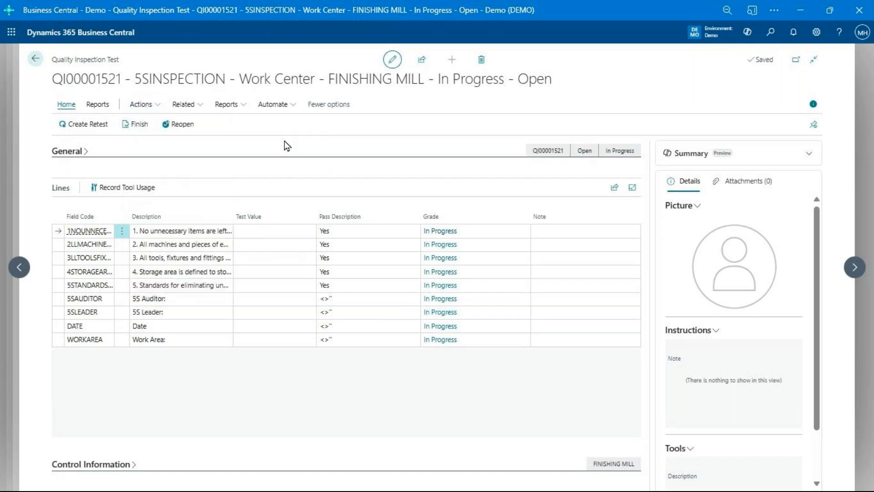
click(462, 276)
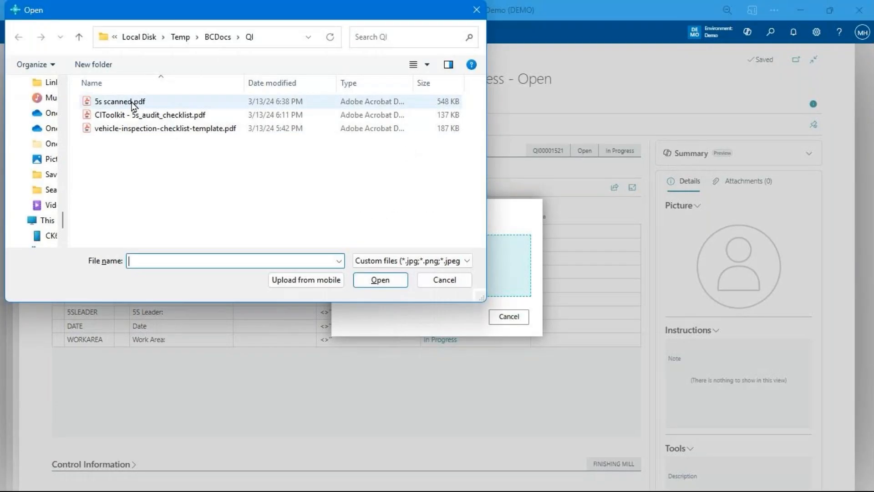
click(132, 104)
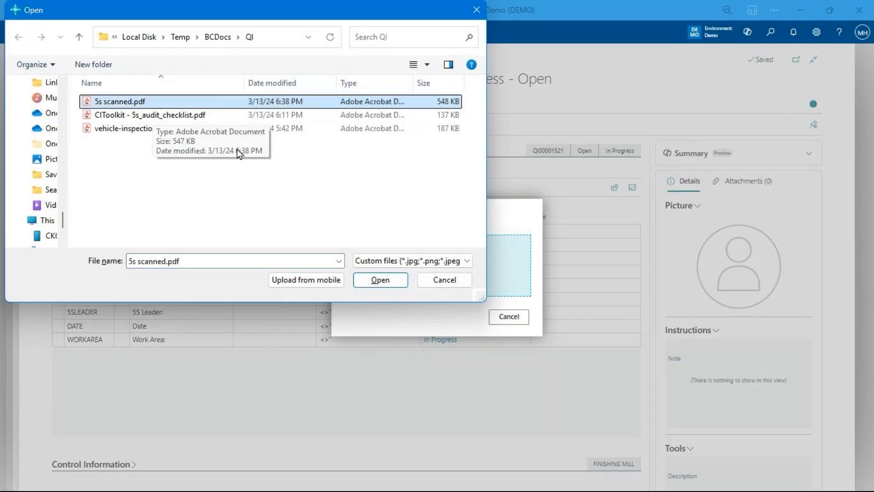
click(374, 281)
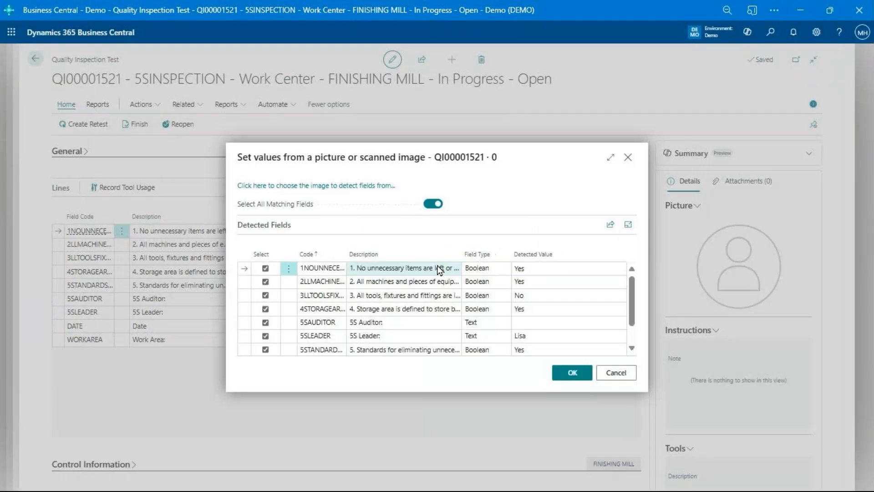
- Review all fields detected from the scanned page and apply them to the inspection test lines
scroll(408, 308, down, 2)
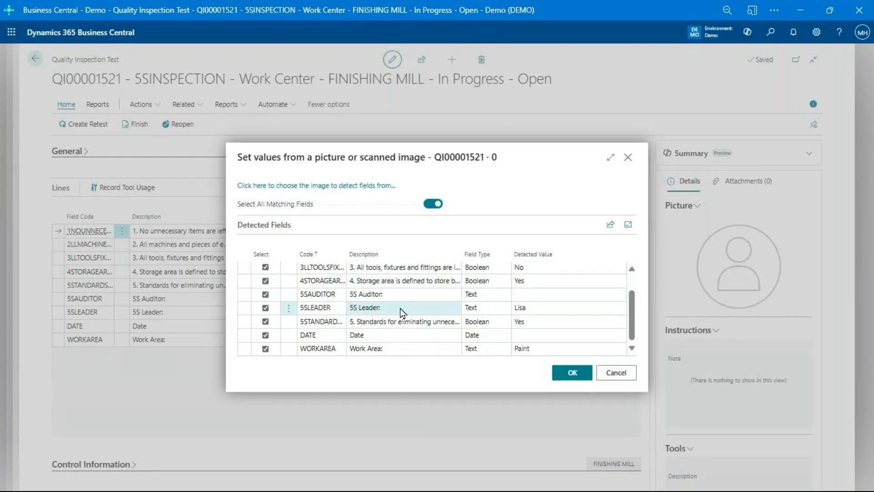
scroll(400, 307, up, 2)
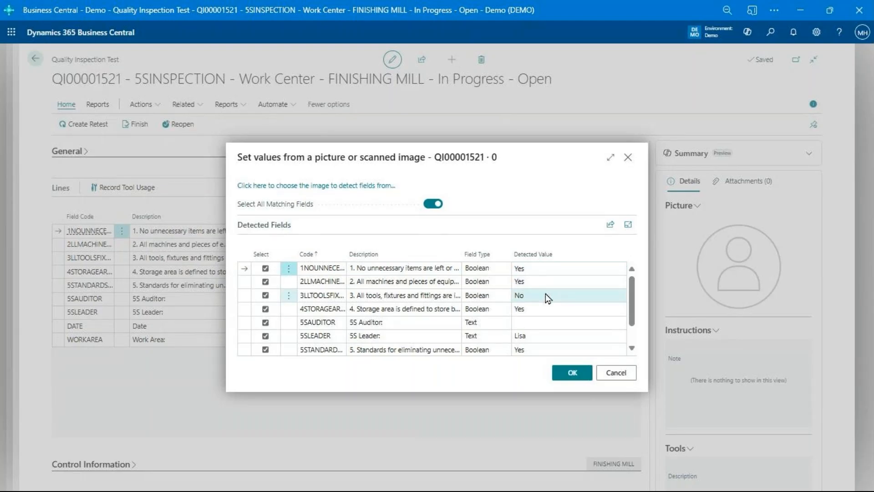
scroll(544, 344, down, 1)
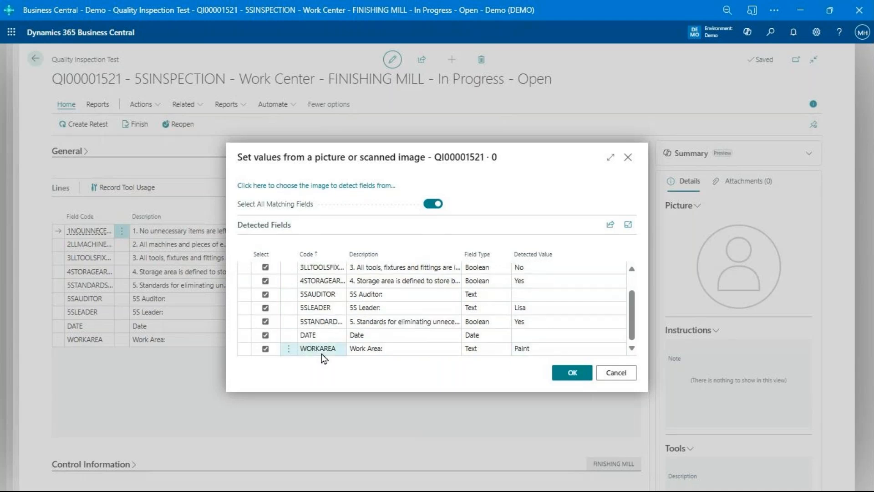
click(571, 373)
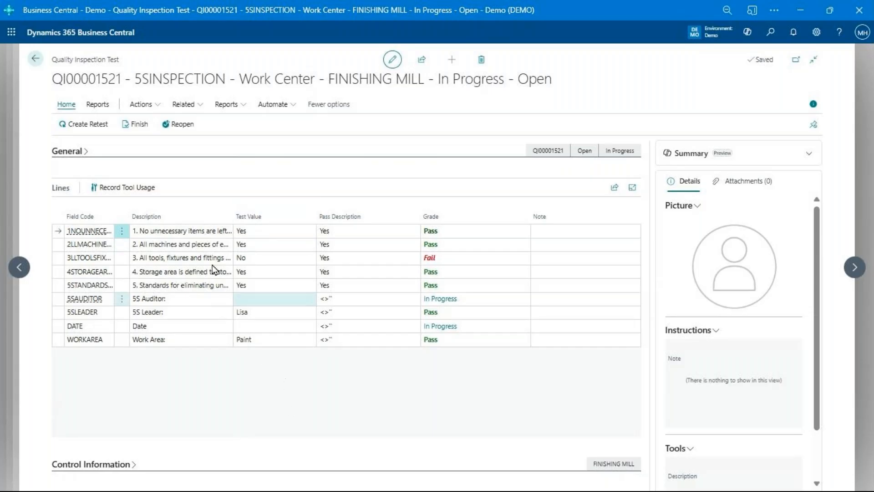
click(159, 107)
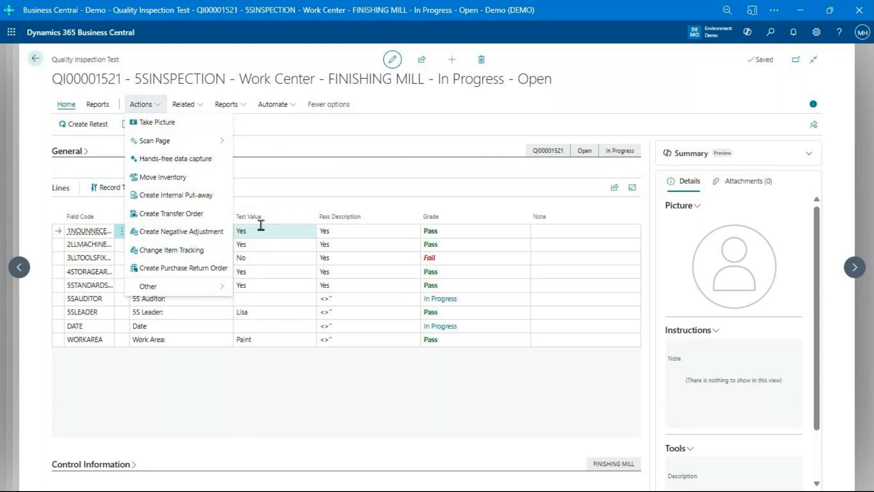
click(239, 462)
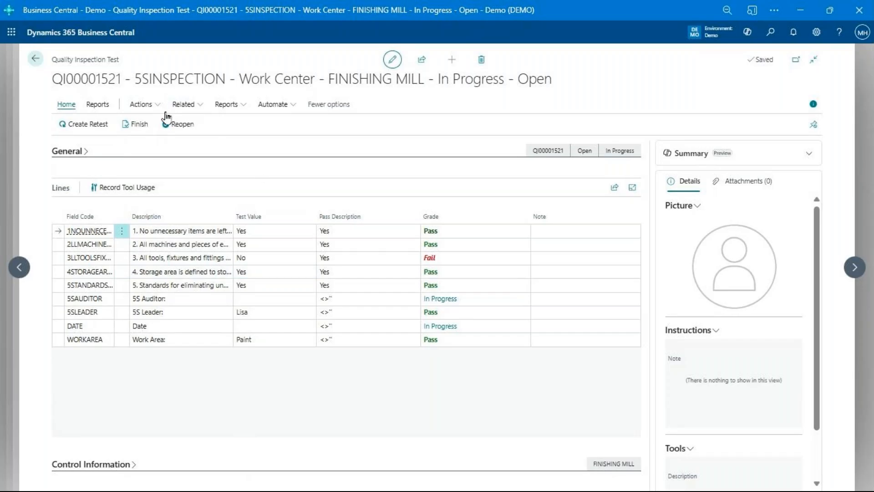
- Leave the inspection test and its template, view the PRODUCTION template's fields, and return to the quality inspection templates list
click(35, 59)
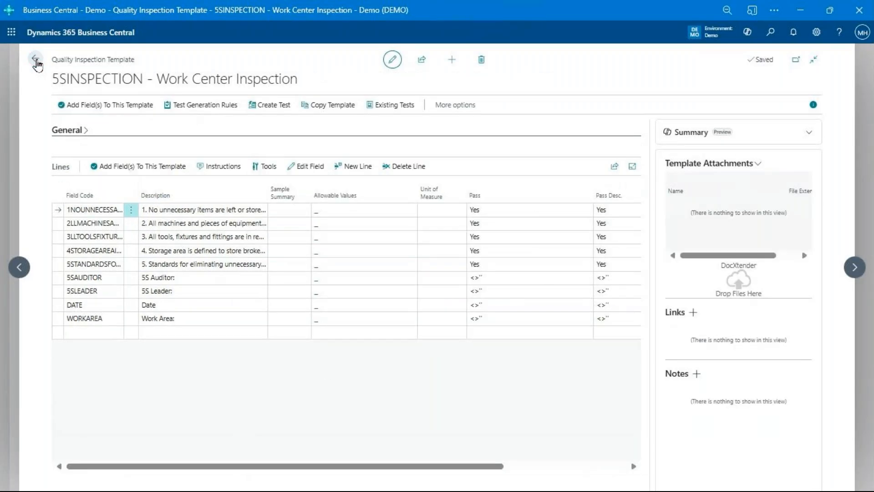
click(36, 60)
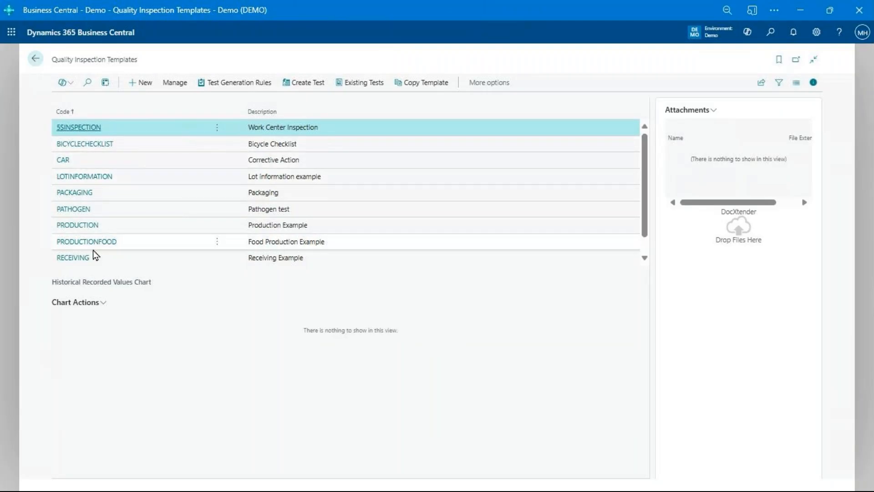
click(83, 225)
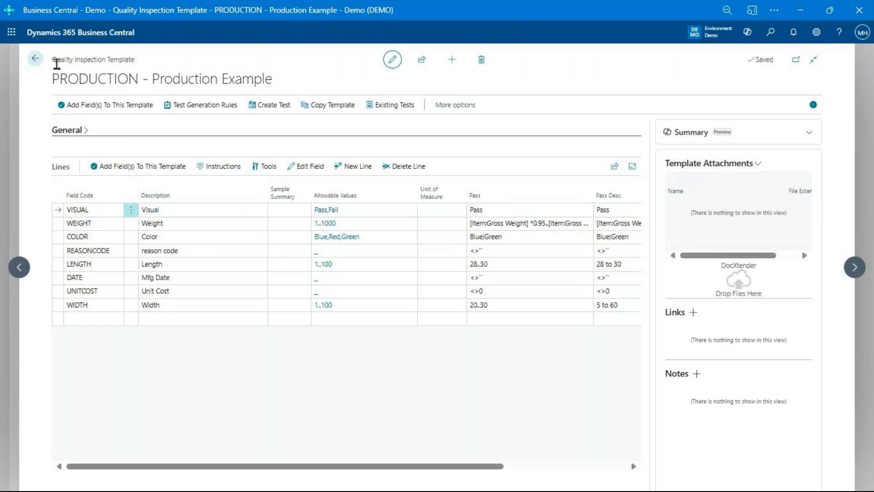
click(35, 59)
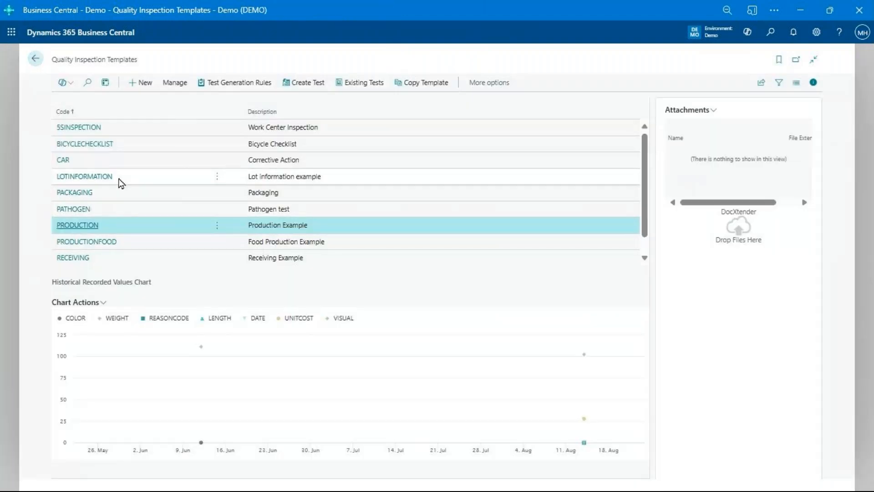
- Open the RECEIVING template and examine the pass condition and pass description expression of the PKGWEIGHT line
scroll(119, 182, down, 1)
click(90, 238)
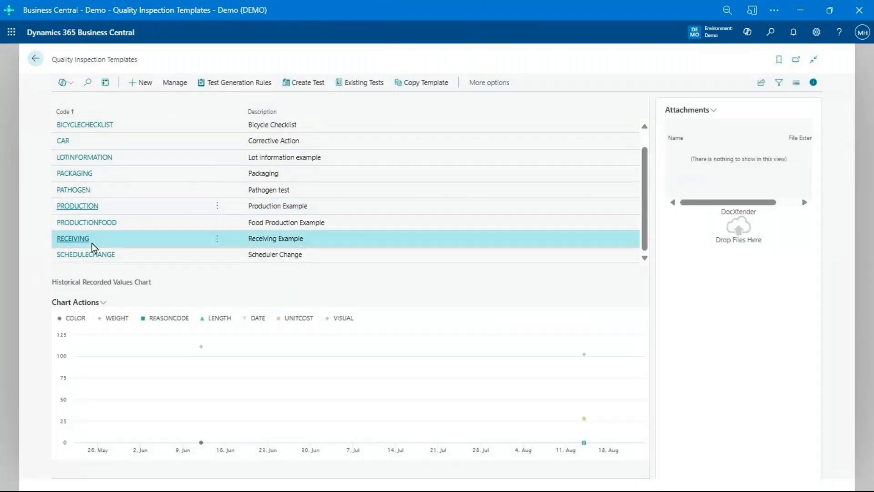
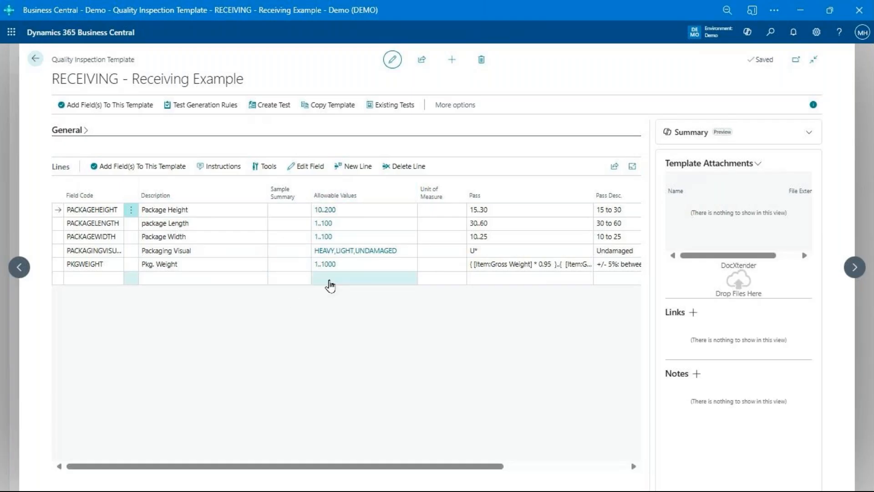
click(535, 266)
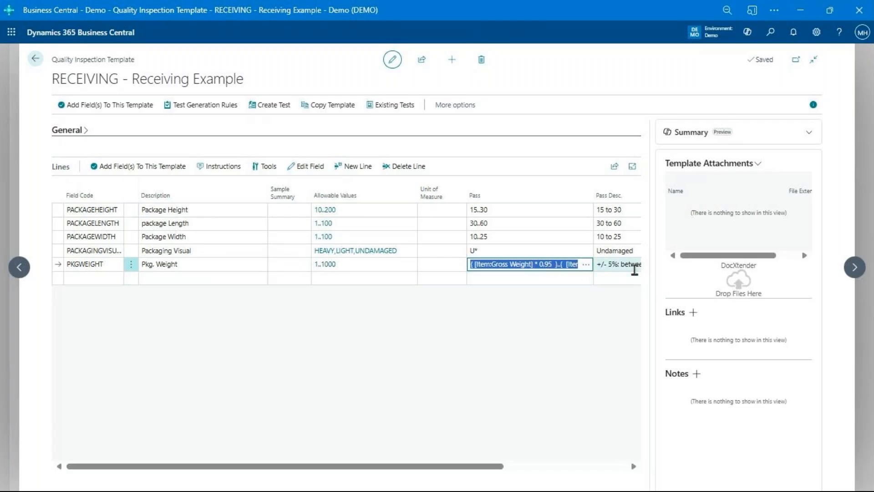
click(635, 267)
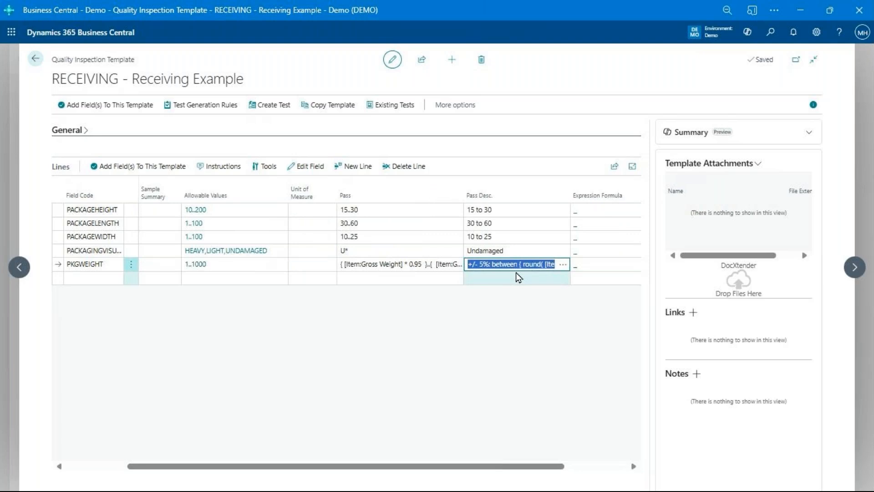
click(561, 266)
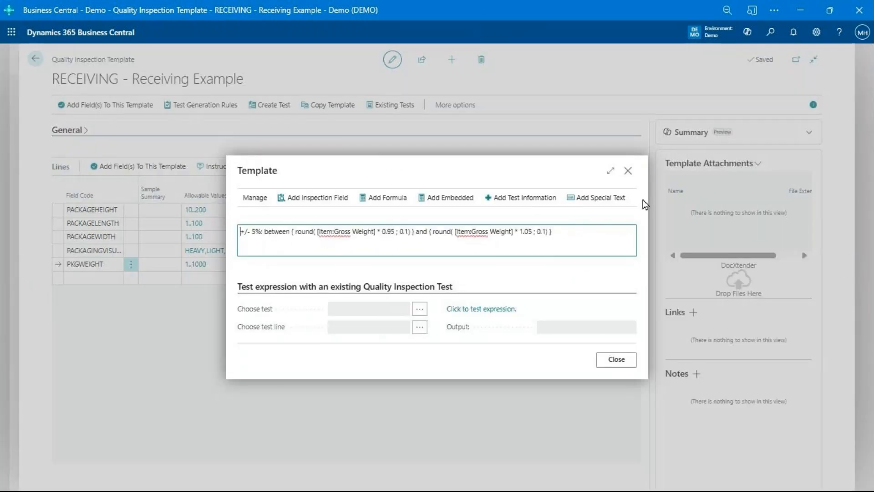
click(628, 173)
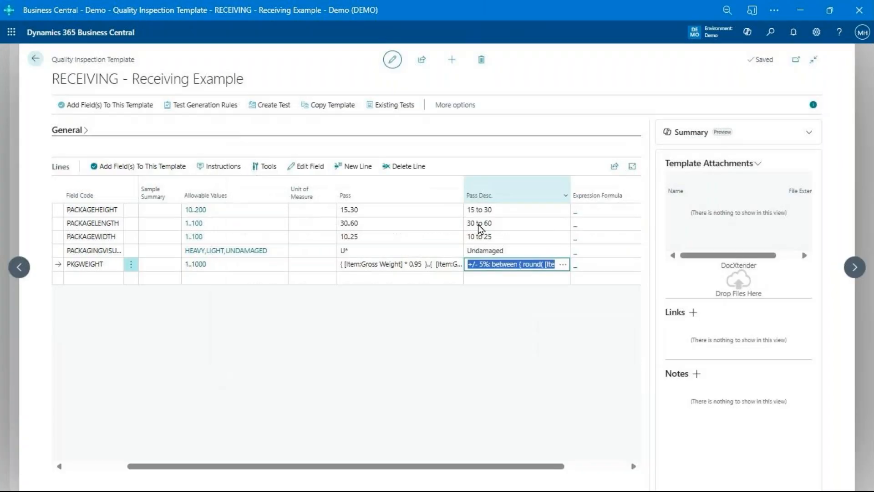
drag(293, 460, 219, 452)
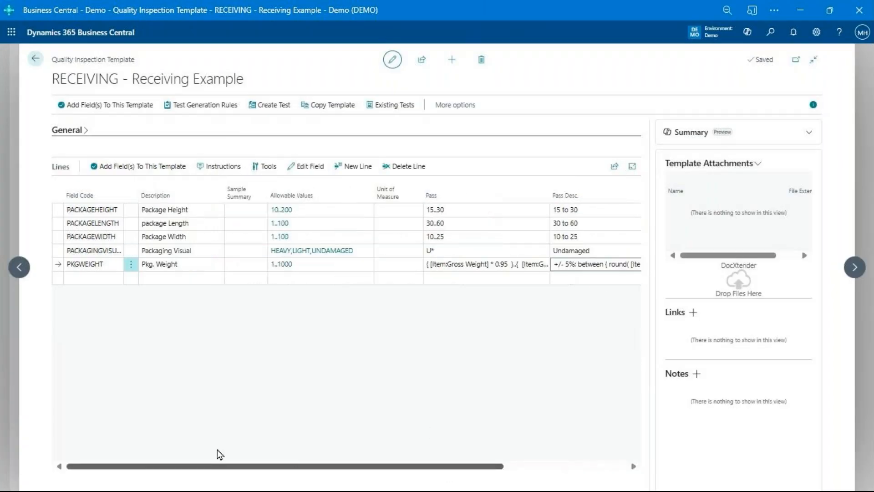
- Open the RECEIVING template's test generation rules and inspect the vendor, type and item category filters of the first rule
click(205, 104)
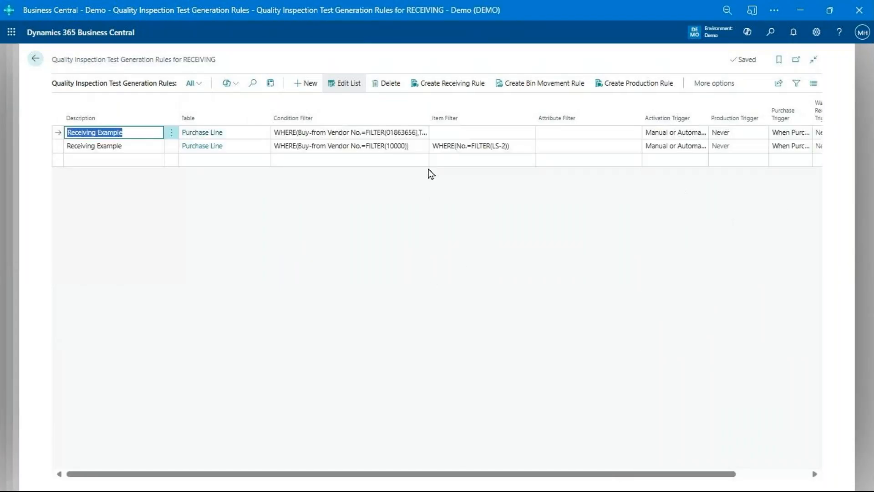
click(332, 132)
click(421, 133)
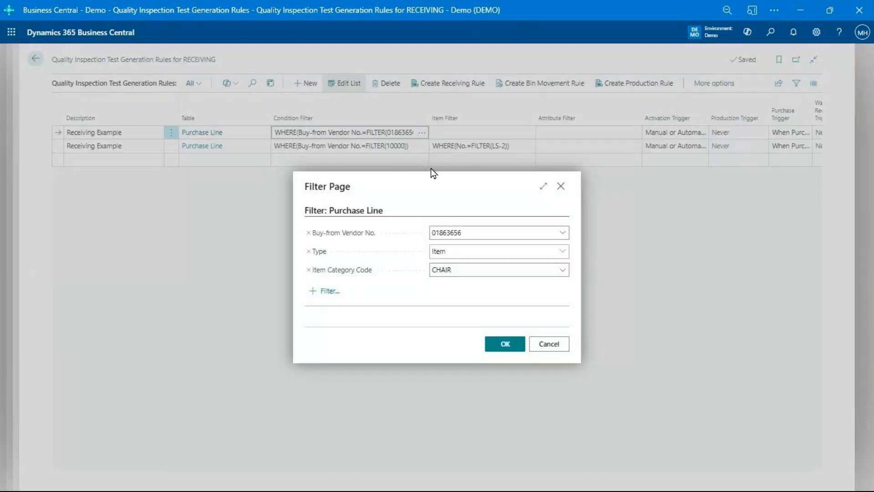
click(469, 234)
click(463, 252)
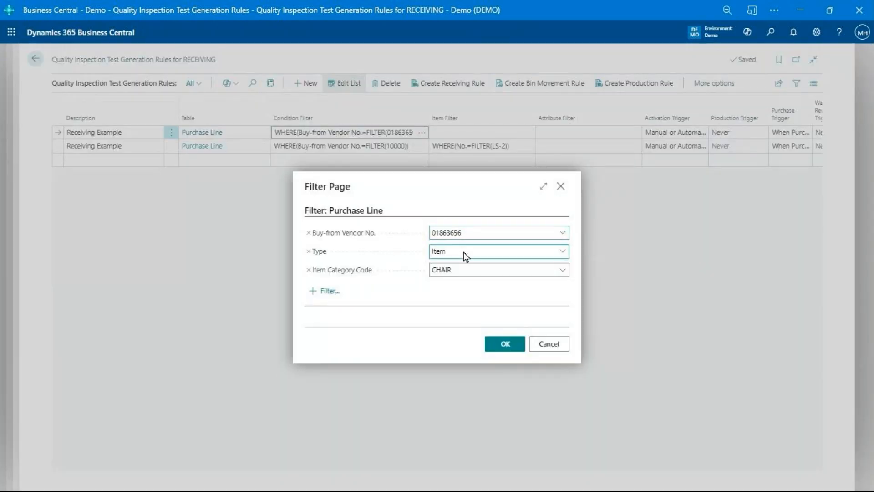
click(485, 273)
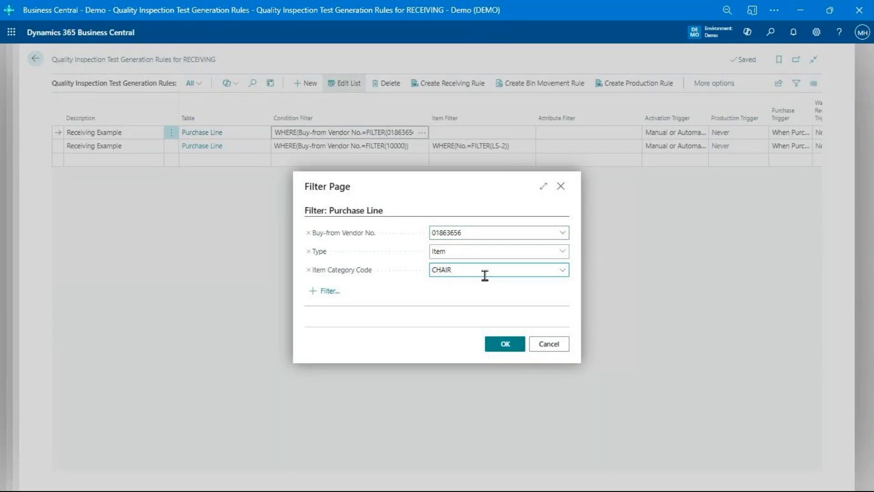
click(547, 346)
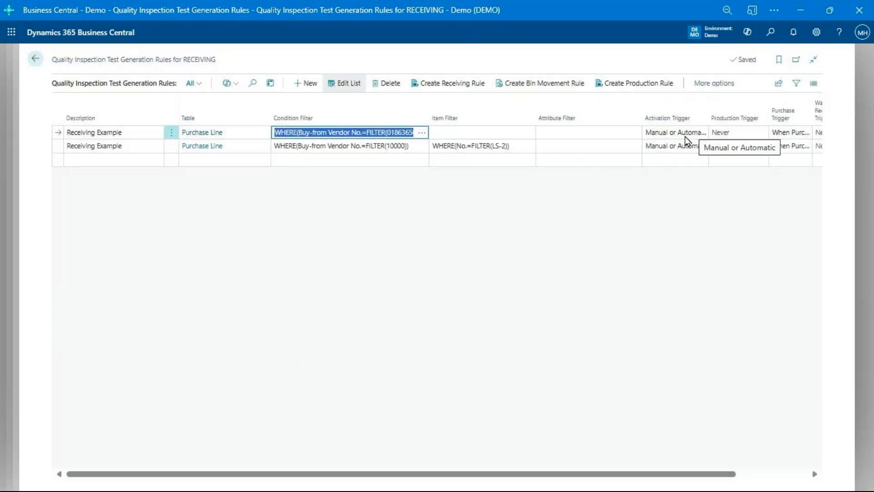
- Inspect the second receiving rule's purchase line condition filter and its item filter
click(405, 152)
click(420, 148)
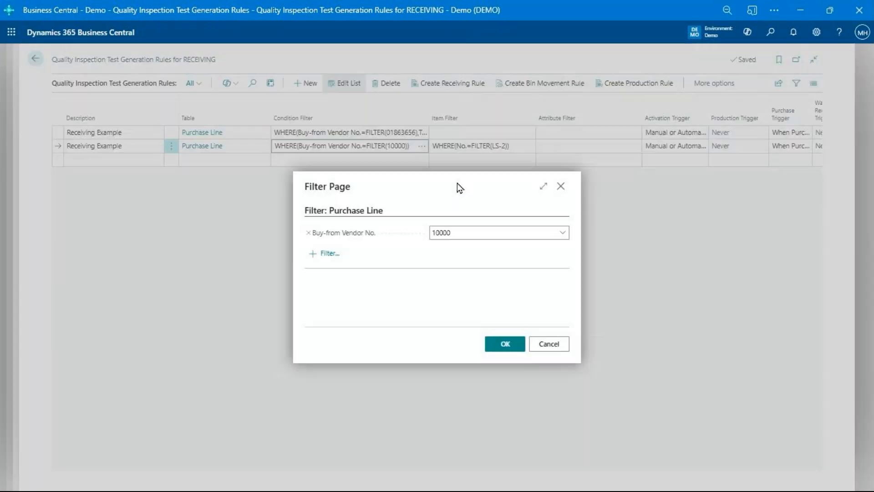
click(543, 345)
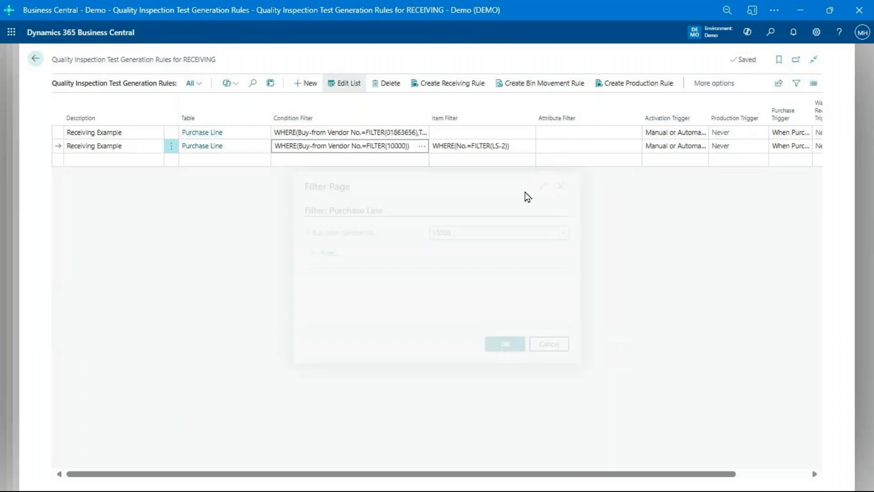
click(507, 146)
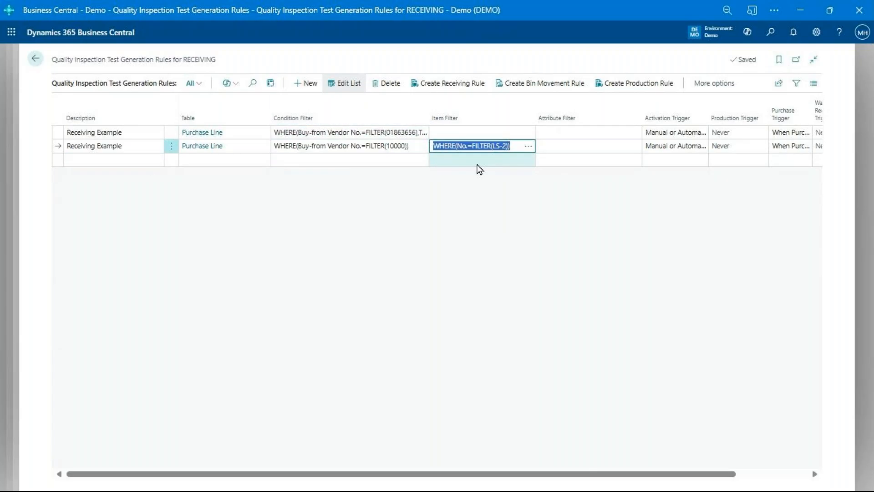
- Start a receiving rule for the RECEIVING template, review its receiving line and item criteria pages, and leave without creating the rule
click(466, 86)
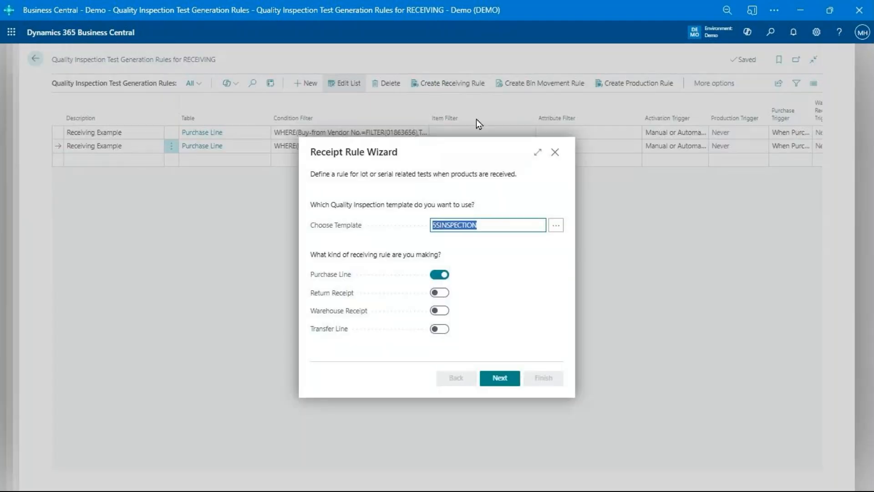
click(555, 230)
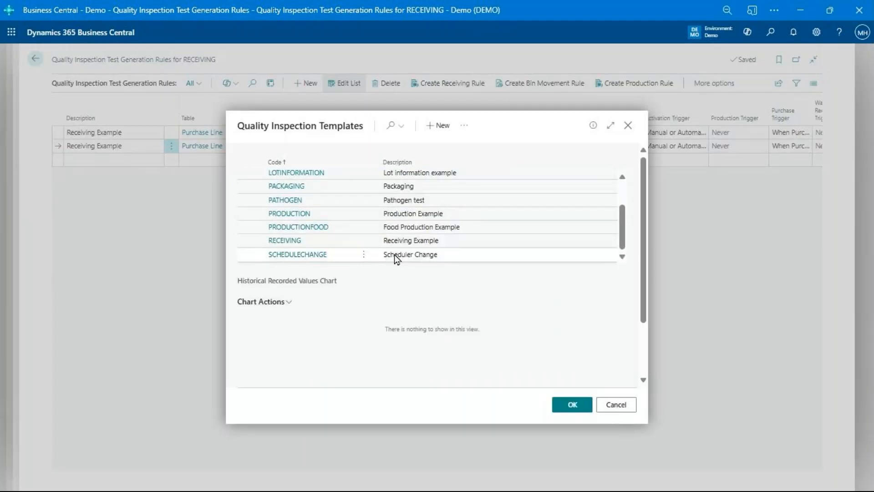
double_click(286, 241)
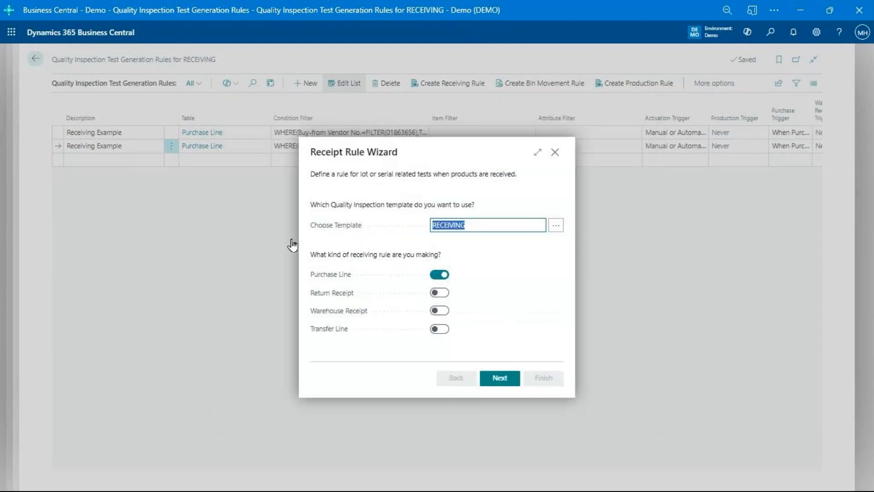
click(500, 377)
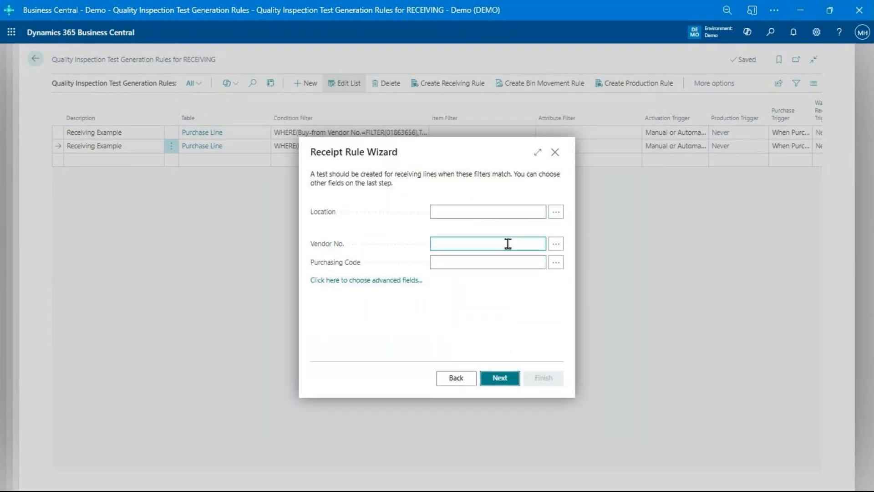
click(500, 209)
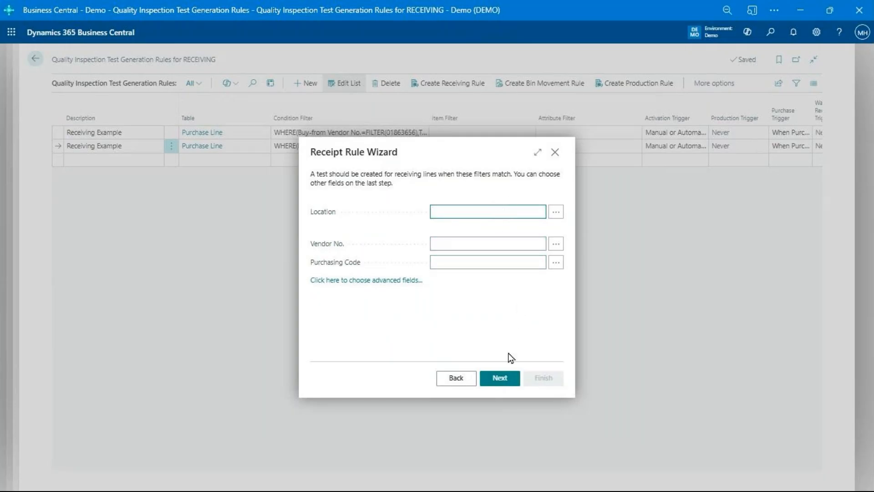
click(496, 381)
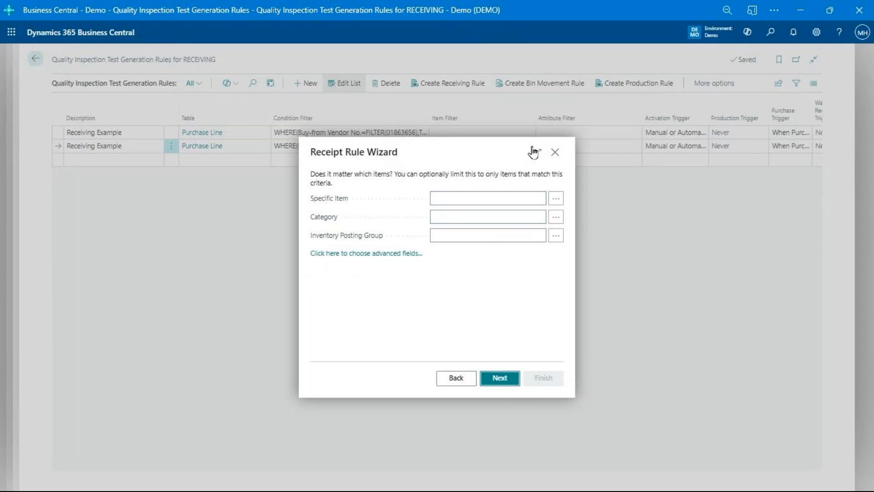
click(554, 155)
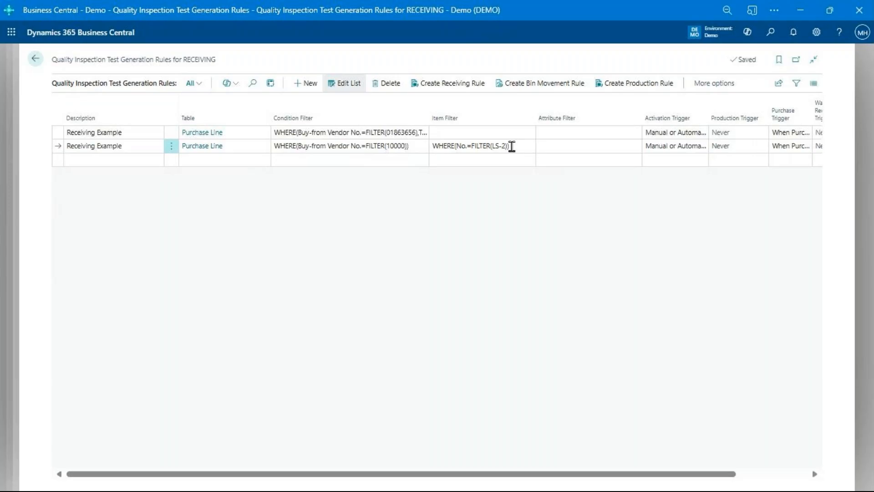
- Leave the generation rules and templates, and open the last London Postmaster purchase order in the purchase orders list in wide view
key(Escape)
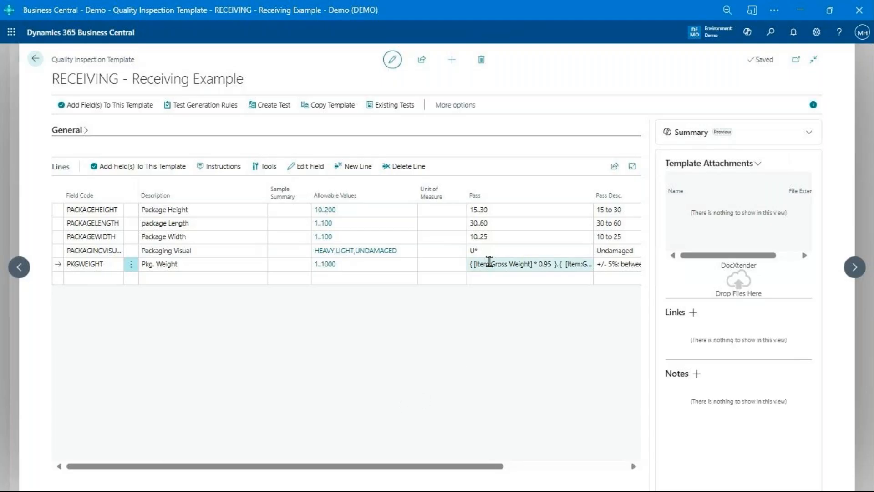
key(Escape)
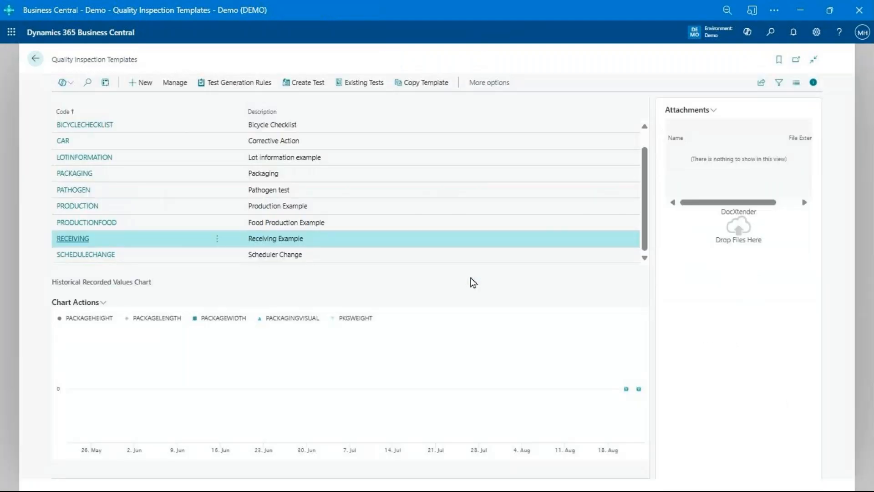
key(Escape)
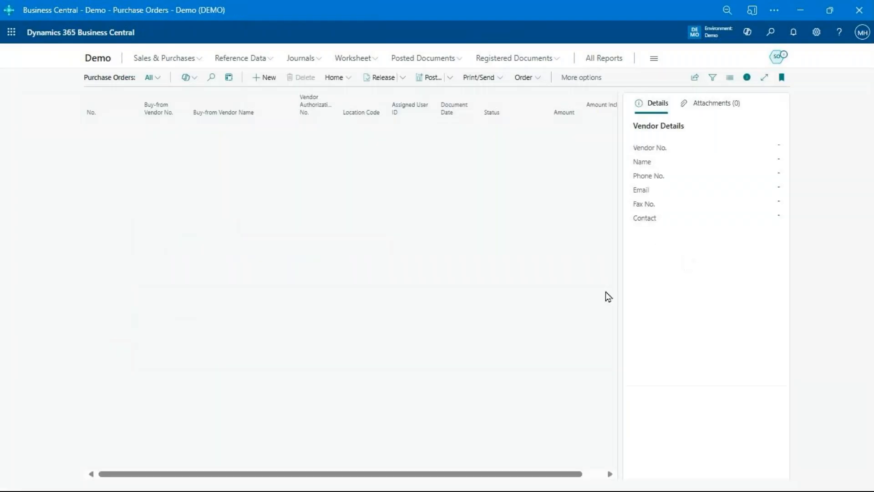
scroll(231, 319, down, 2)
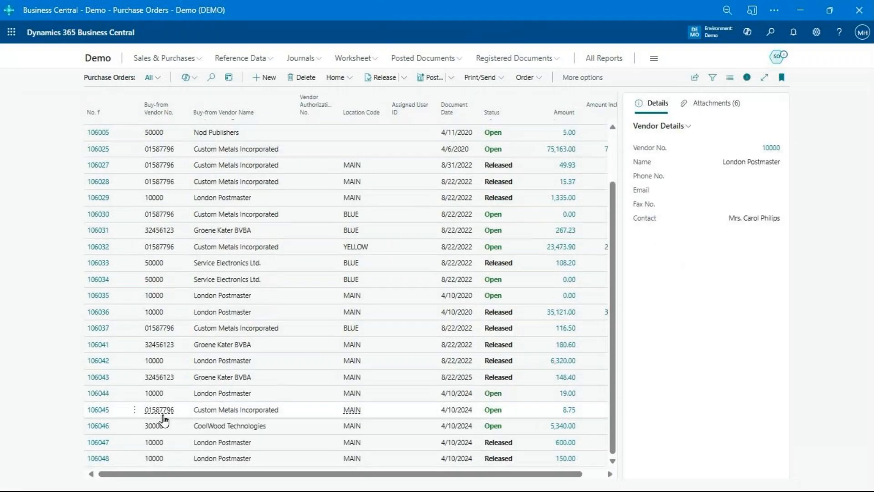
click(97, 459)
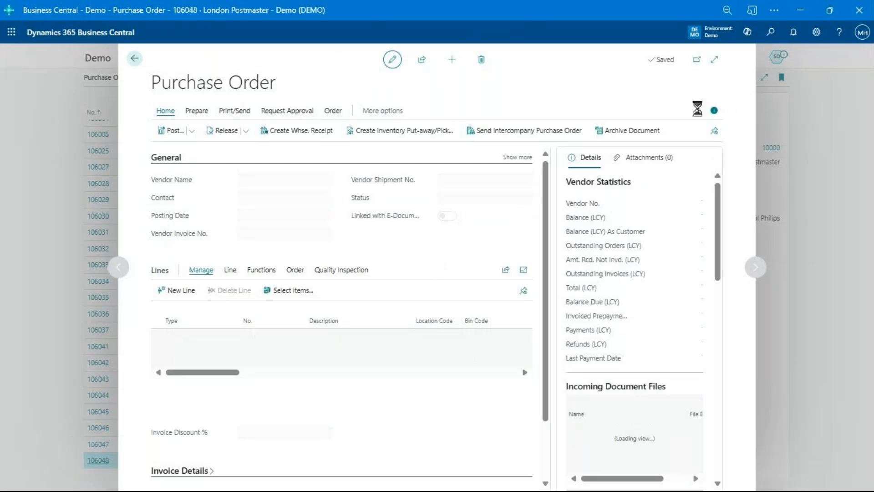
click(715, 61)
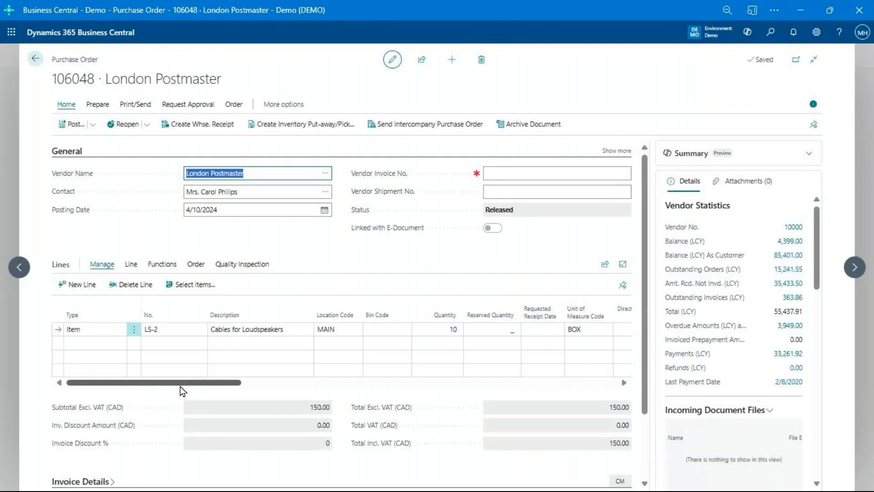
- Check the LS-2 line's quantity to receive and view the lot assigned in its item tracking lines
drag(182, 384, 298, 391)
click(439, 333)
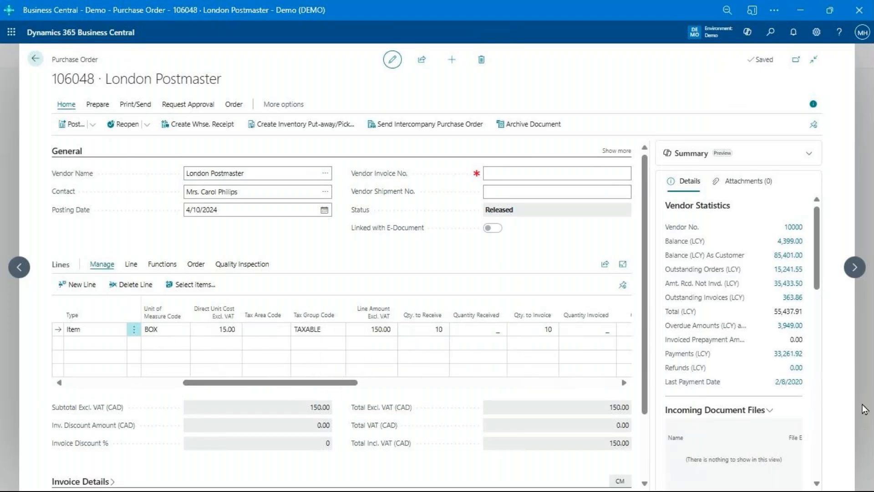
key(ctrl+alt+i)
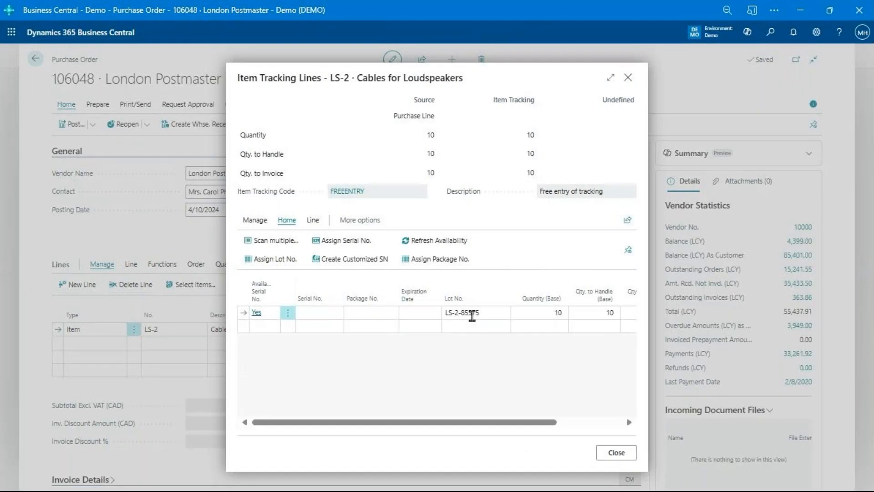
click(615, 452)
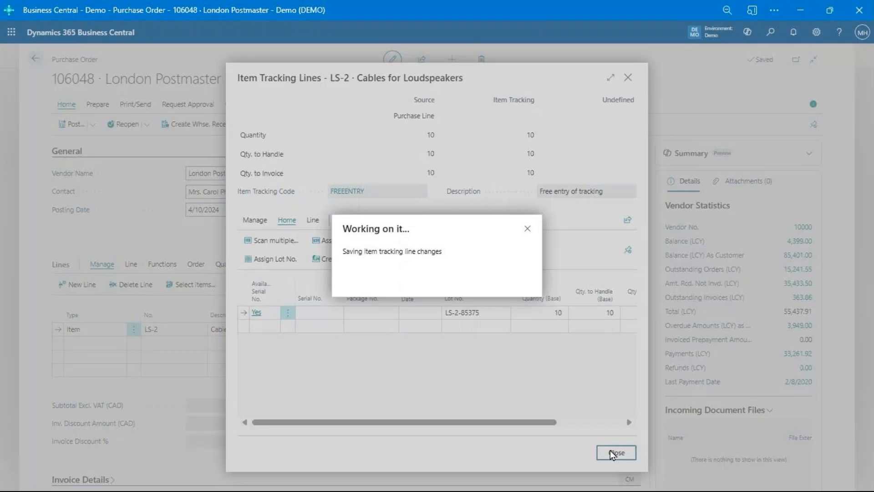
- Show the purchase line's quality inspection actions and post the purchase order with the Receive option
click(242, 265)
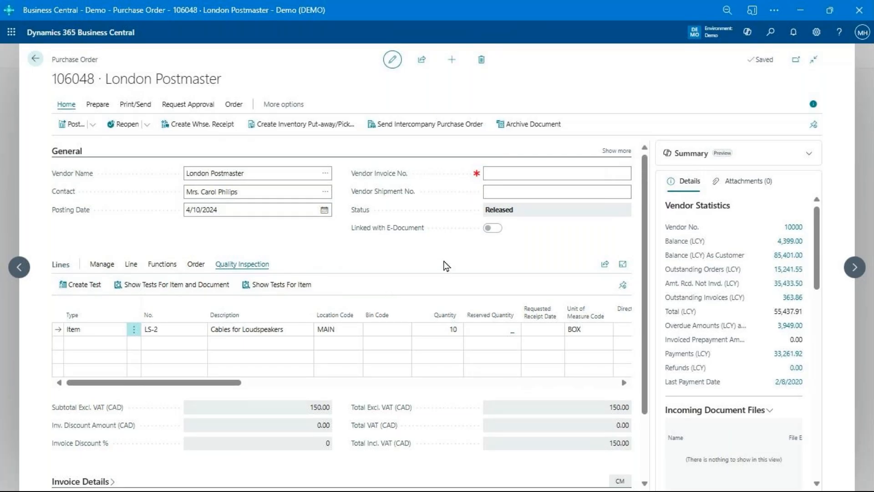
key(F9)
click(363, 239)
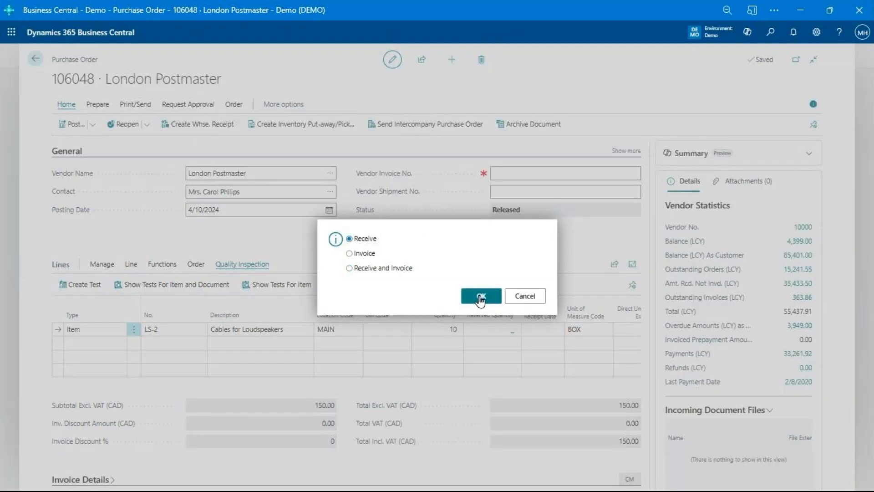
click(480, 296)
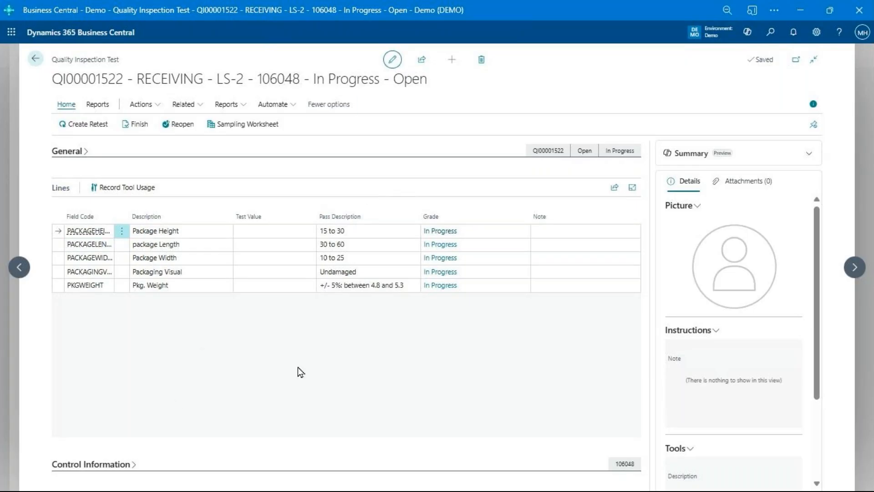
- Enter the receiving test values: package height 16, package length 31 and package width 11
click(278, 239)
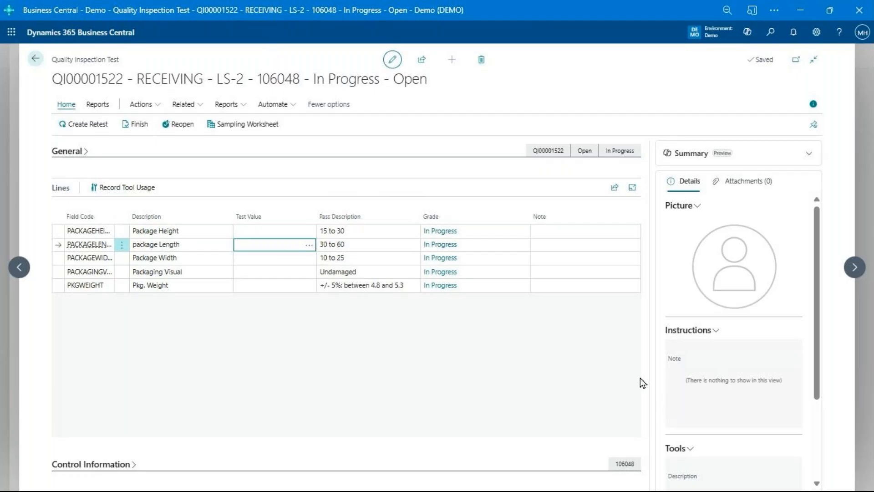
key(Up)
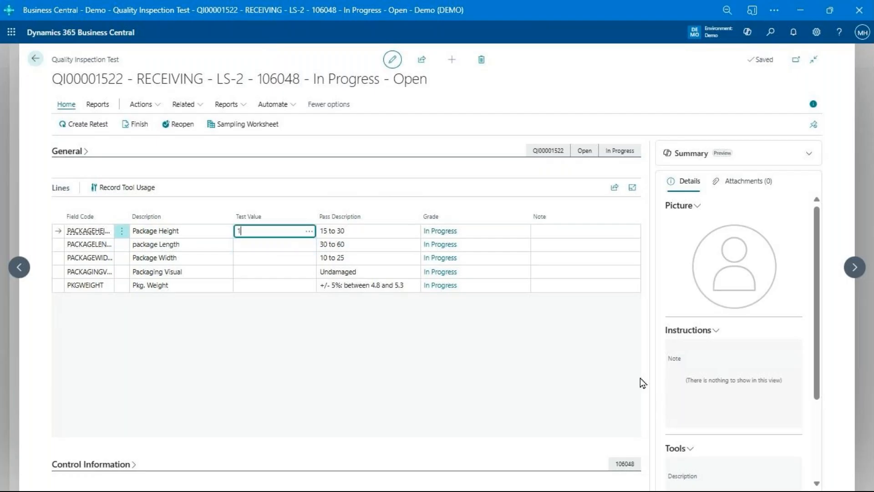
text(16)
key(Return)
text(31)
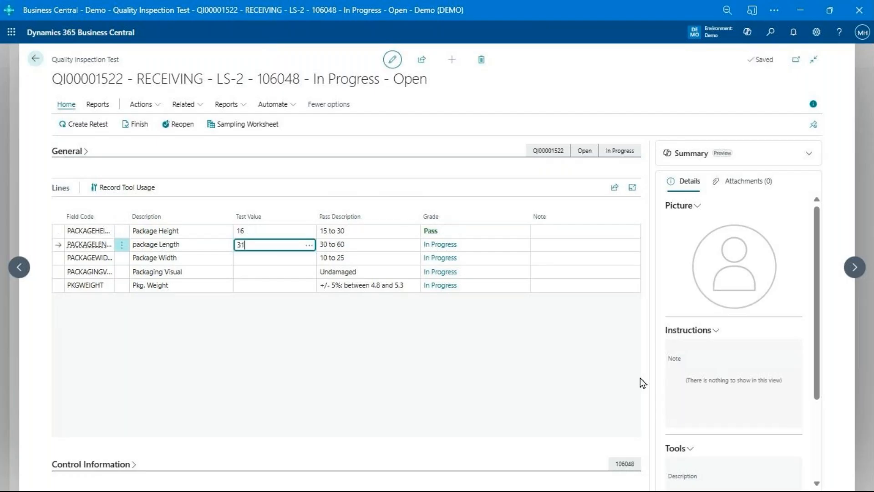
key(Return)
text(12)
key(Return)
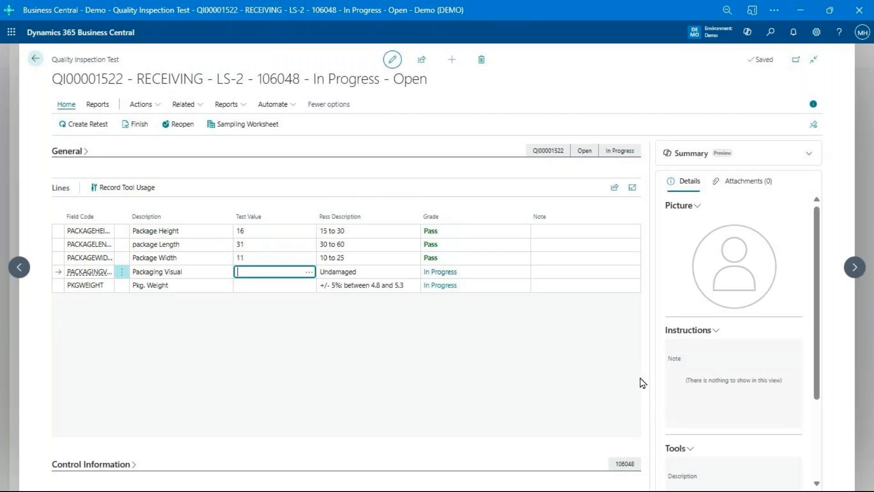
- Set the Packaging Visual result to UNDAMAGED and the package weight to 5
key(alt+Down)
key(Down)
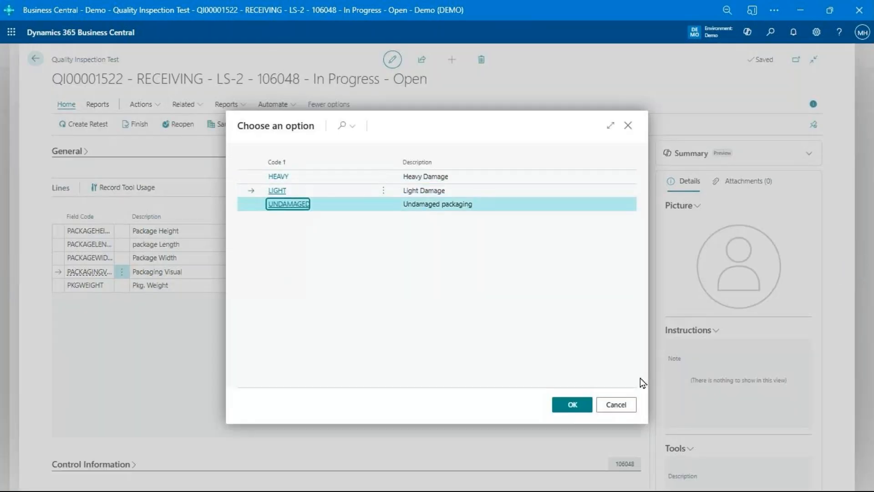
key(Return)
key(Return)
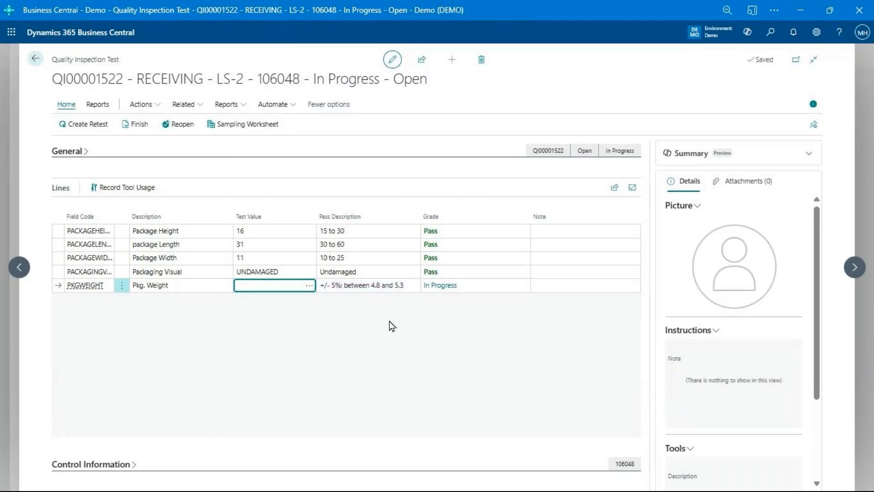
text(5)
key(Up)
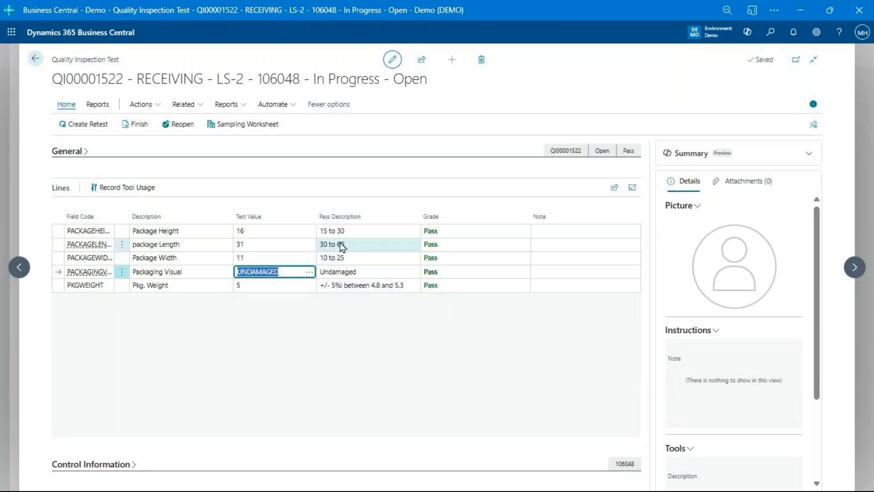
- Start sharing the quality inspection test to Microsoft Teams and show the preview card of its link
click(421, 59)
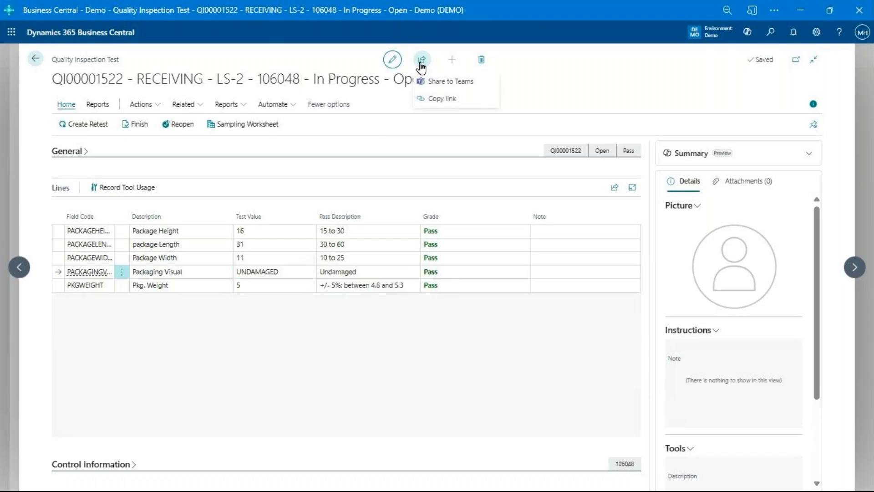
click(463, 85)
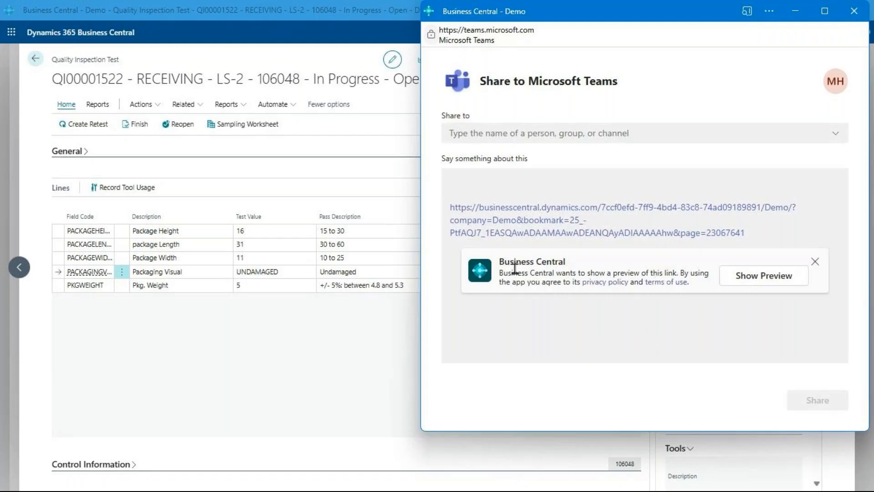
click(753, 277)
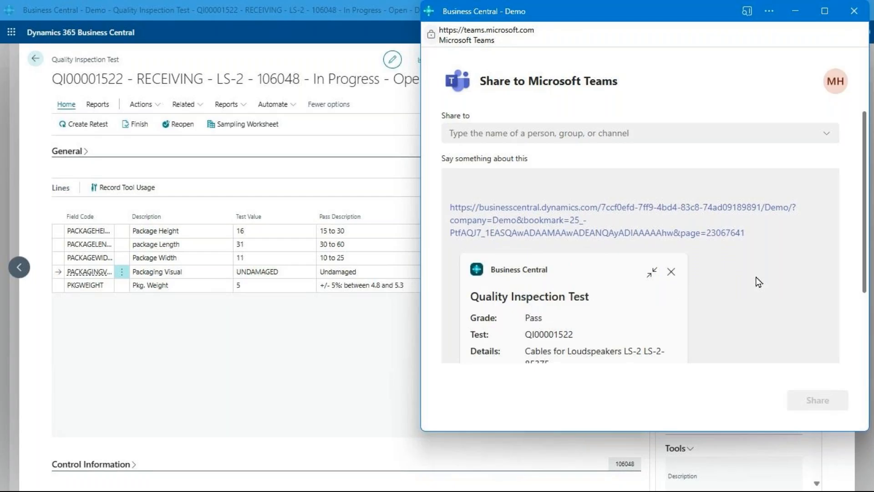
scroll(758, 281, down, 2)
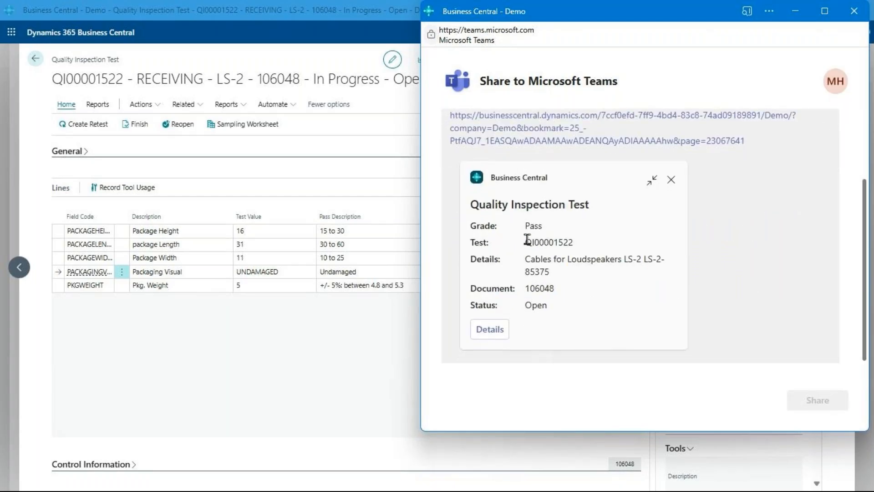
- Examine the grade, test, details, document and status on the Teams preview card, and discard the share without sending it
drag(526, 226, 568, 304)
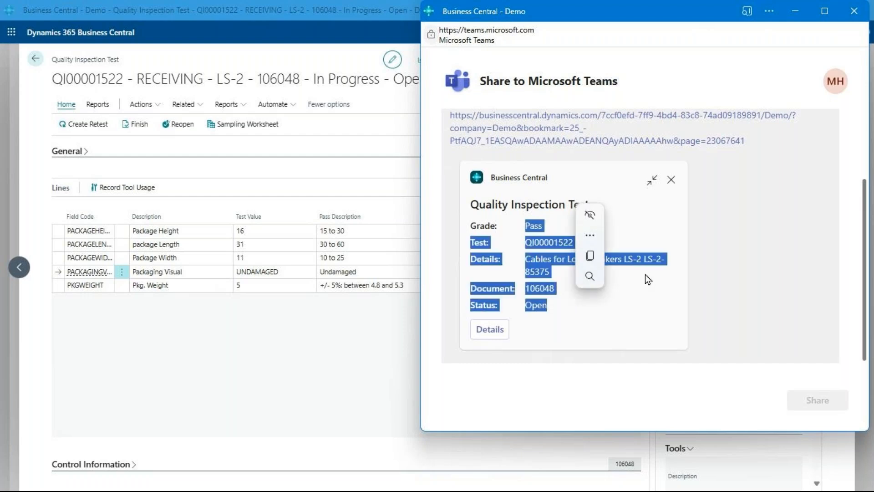
click(588, 277)
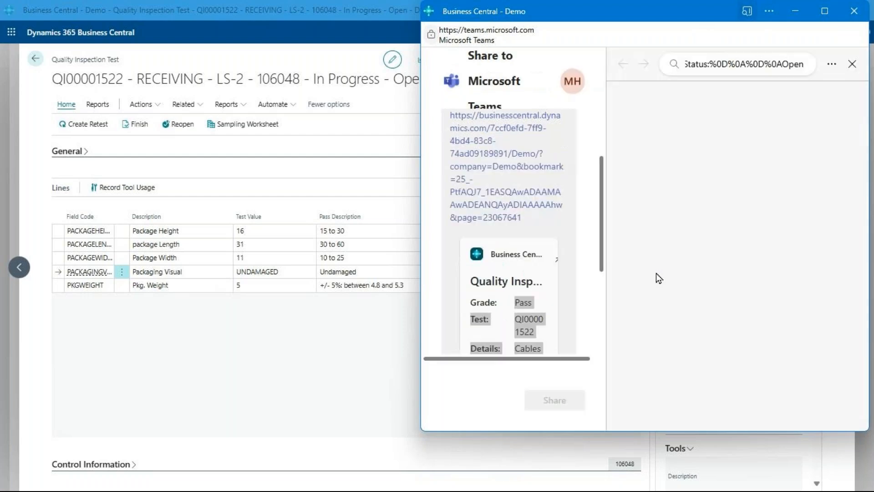
click(852, 63)
click(604, 302)
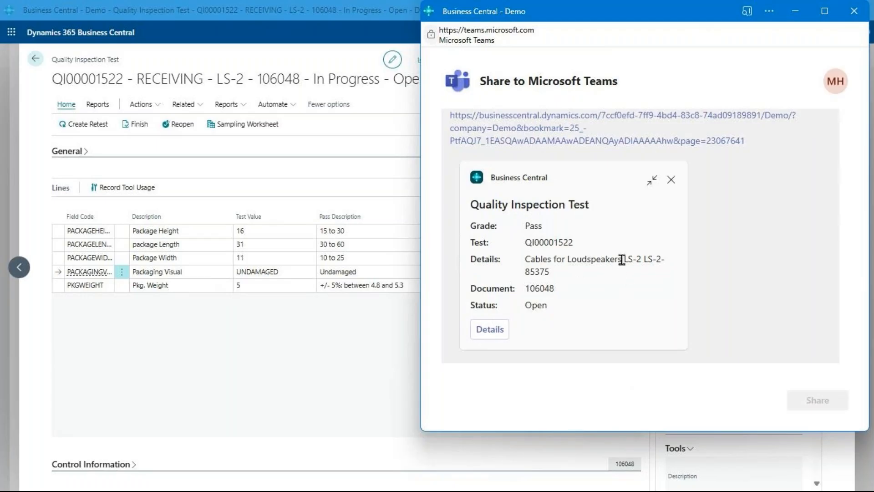
drag(623, 259, 527, 257)
click(655, 263)
drag(556, 288, 517, 289)
click(612, 302)
click(853, 11)
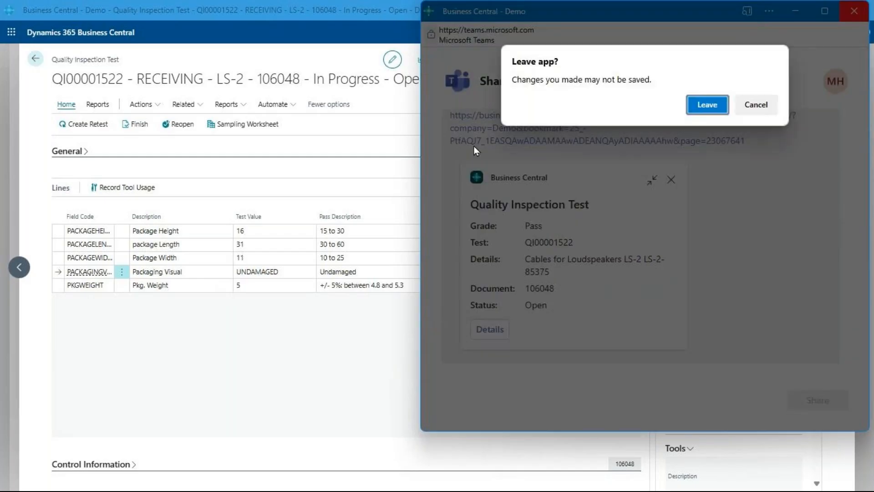
click(716, 108)
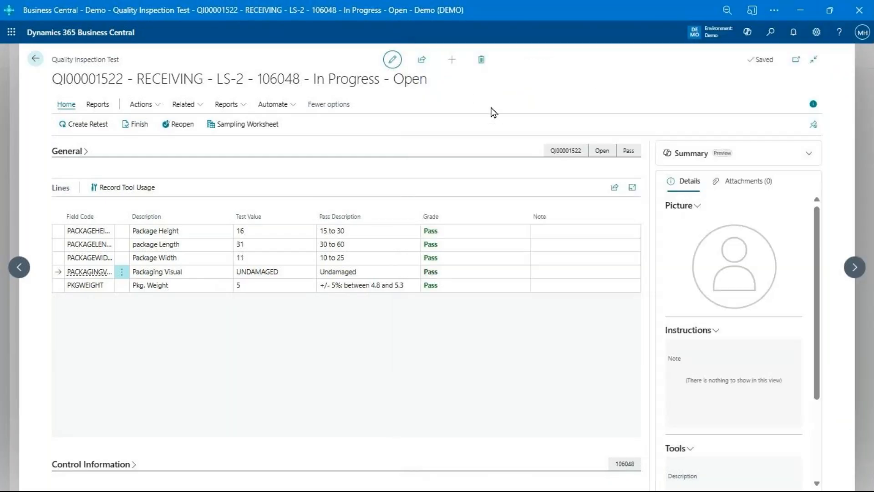
- Open the note editor for the Package Height test line and close it without entering any text
click(588, 233)
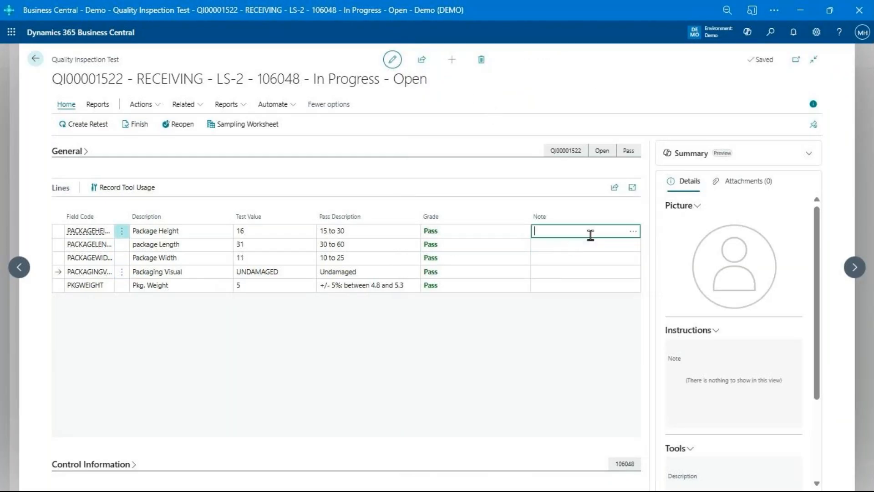
click(632, 232)
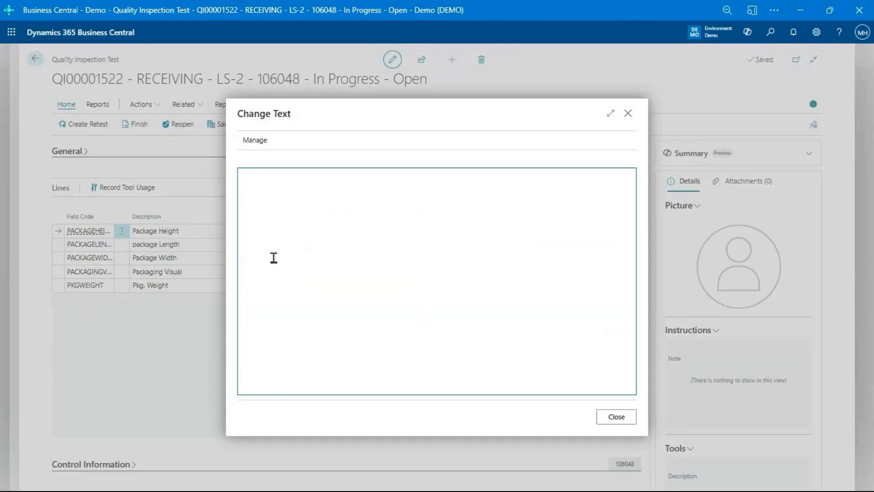
click(628, 114)
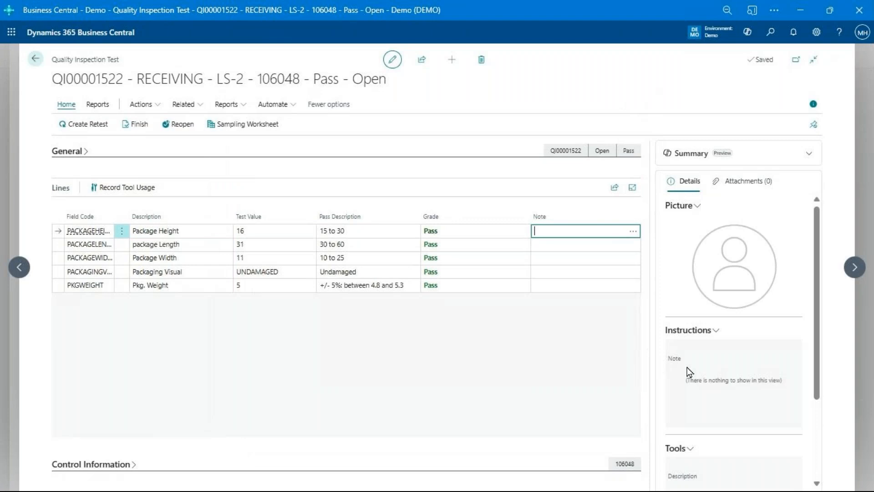
- Examine the test's instructions and tools, its general details, and the complete control information including the source fields
scroll(686, 370, down, 1)
scroll(733, 433, down, 2)
scroll(733, 433, up, 4)
click(86, 154)
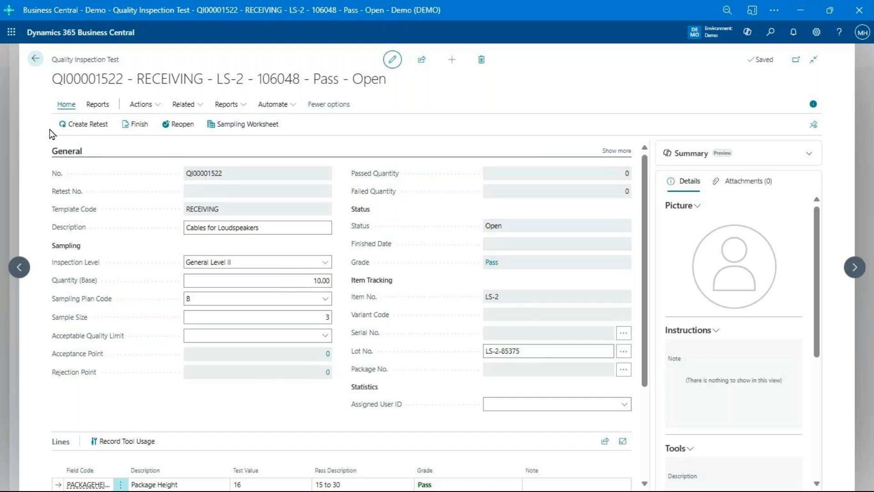
click(63, 152)
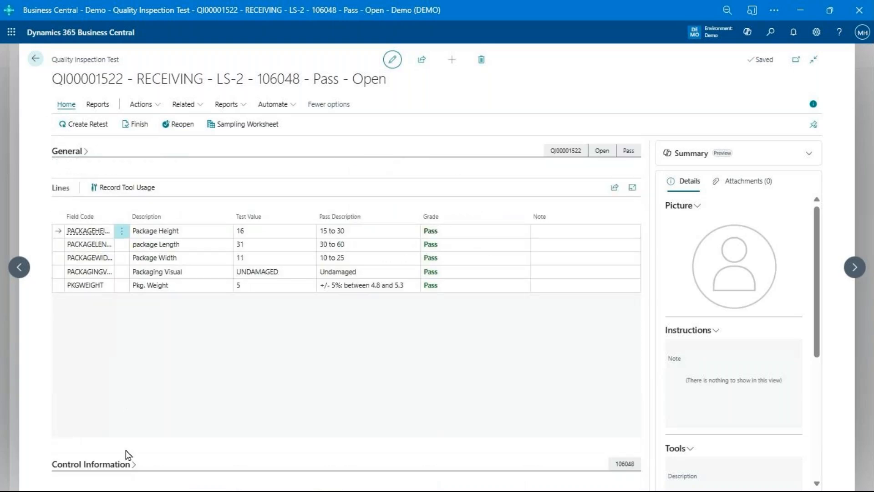
click(120, 469)
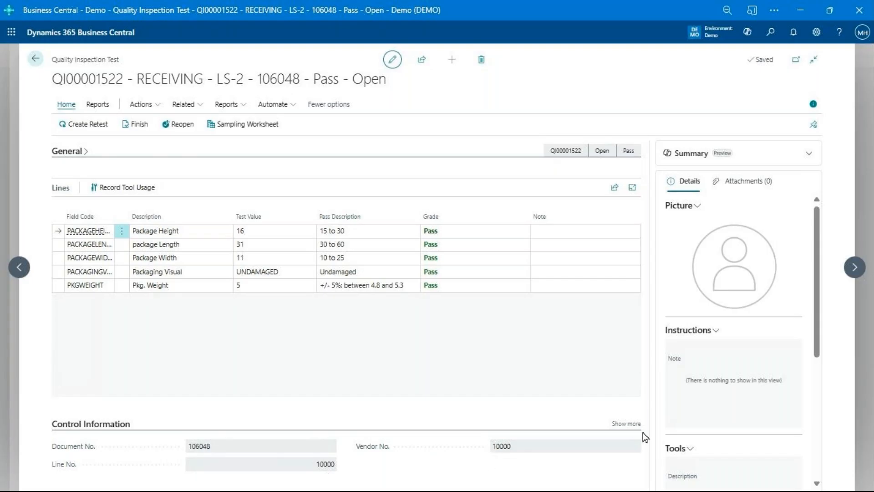
click(627, 424)
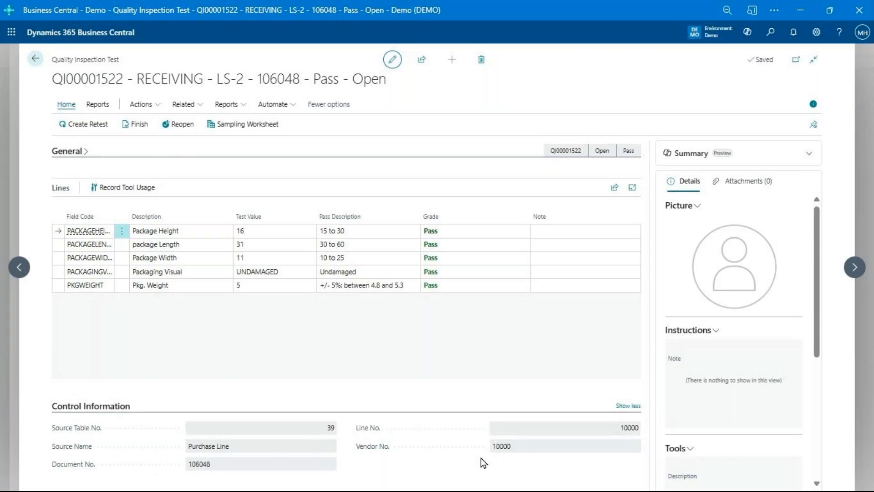
click(108, 408)
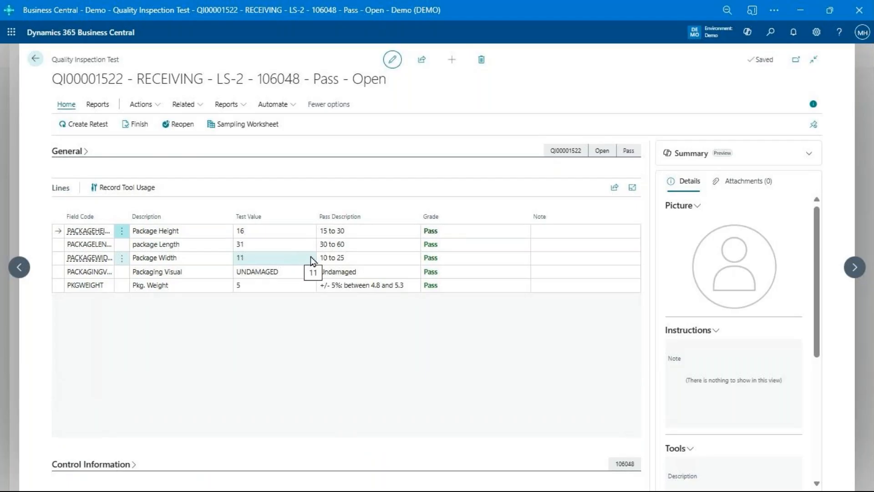
- Set the Package Width test value to 9 and commit the line to regrade it
click(284, 256)
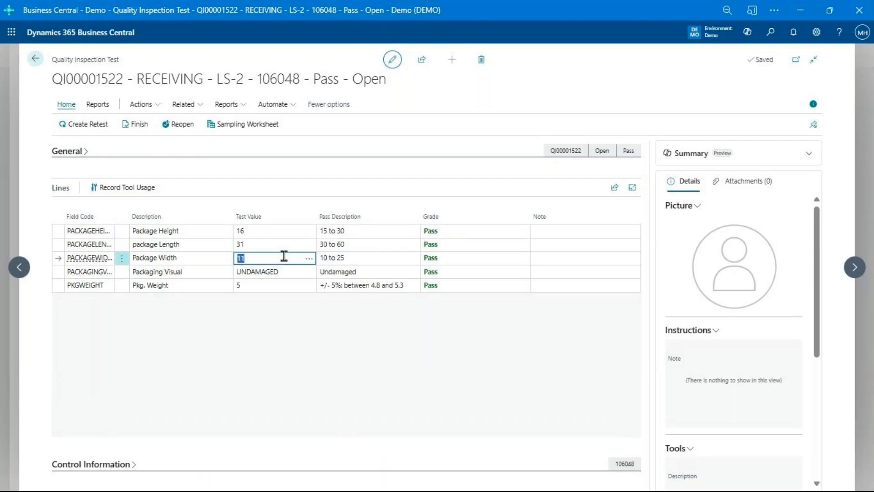
text(9)
key(Down)
key(Up)
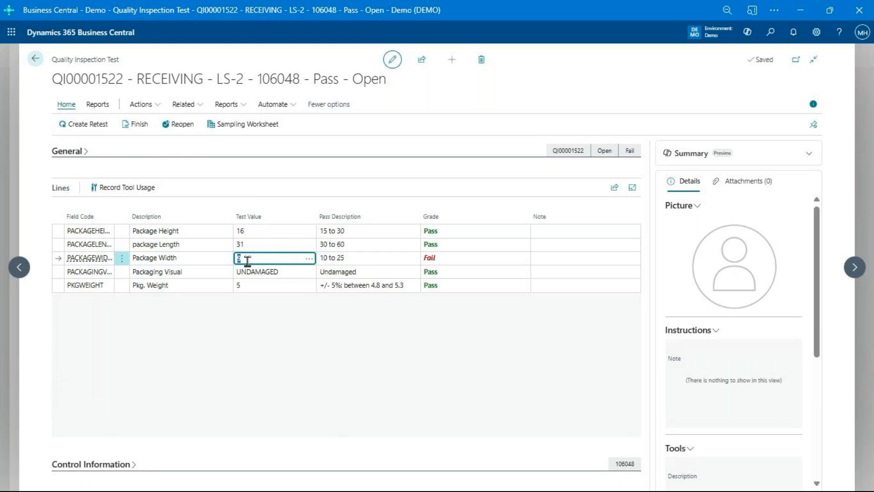
- Review the follow-up actions offered for the inspection test, such as moving inventory or creating a purchase return order, without running any
click(149, 108)
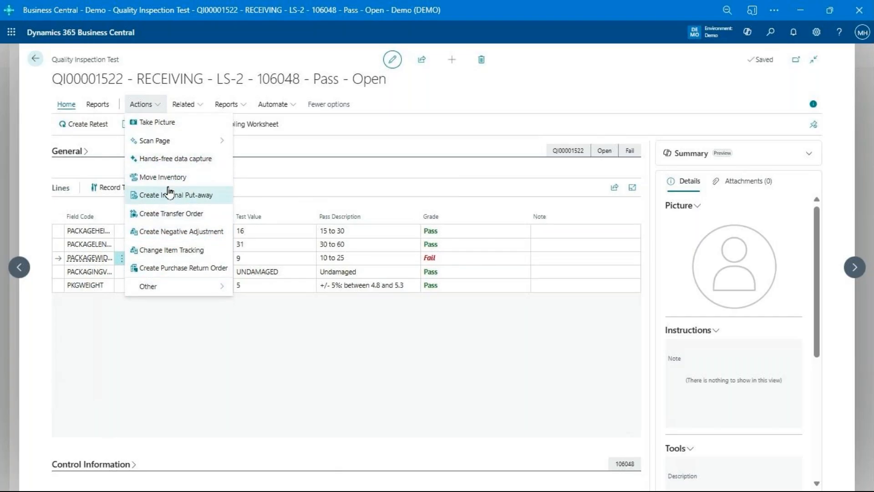
mouse_move(188, 284)
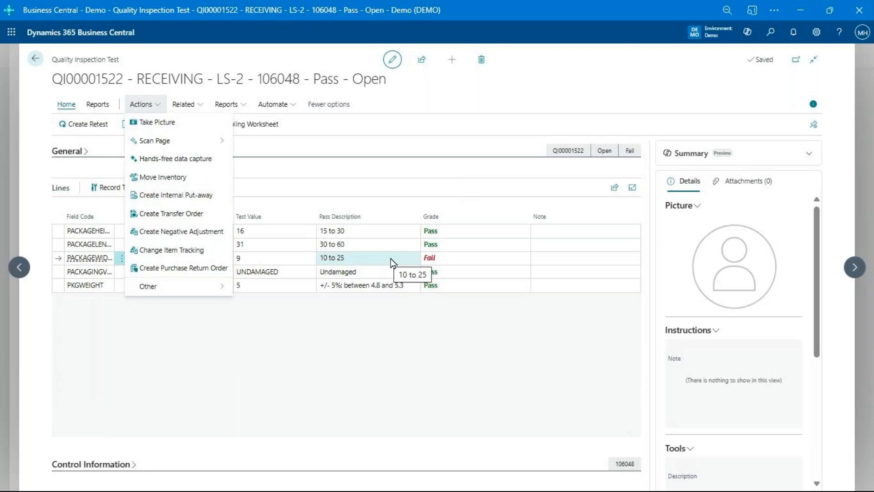
click(388, 319)
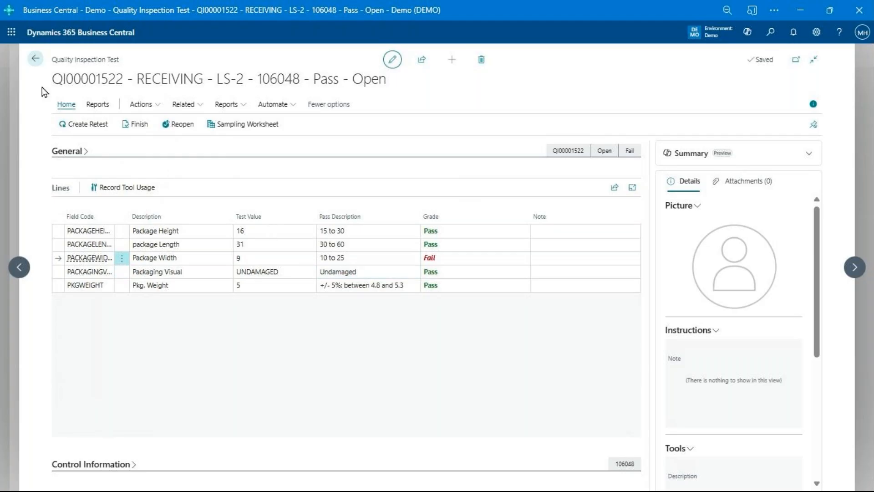
- Return to the purchase order and read the inventory movement notification, checking its source and destination locations
click(36, 63)
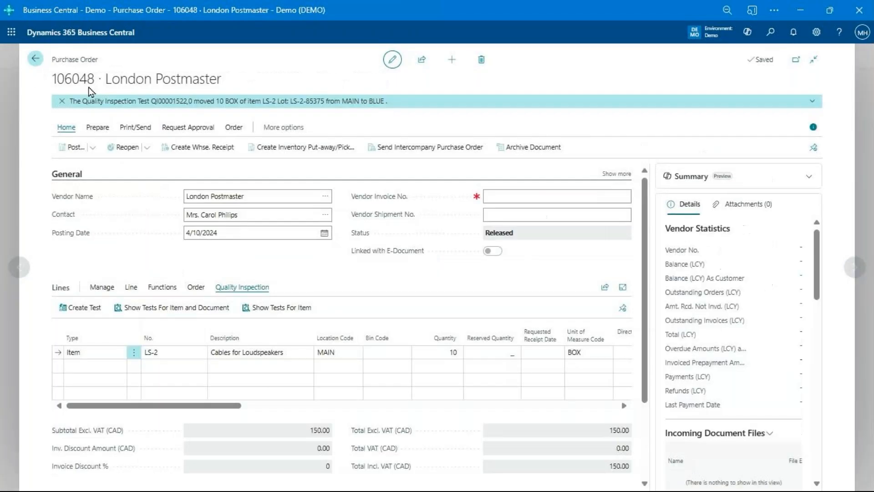
drag(72, 103, 393, 107)
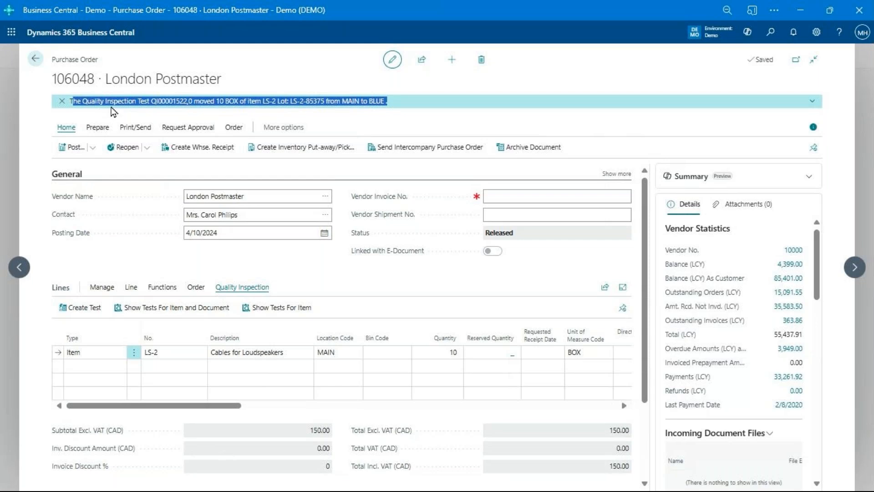
click(217, 102)
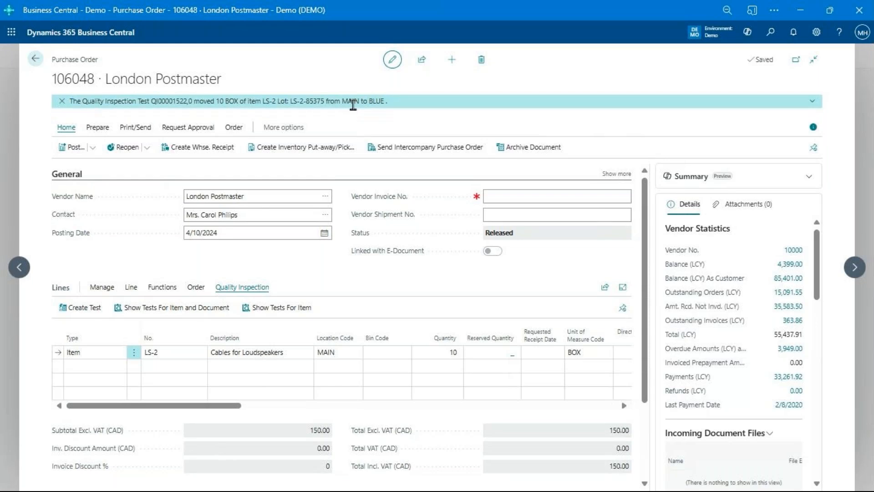
double_click(351, 104)
double_click(373, 104)
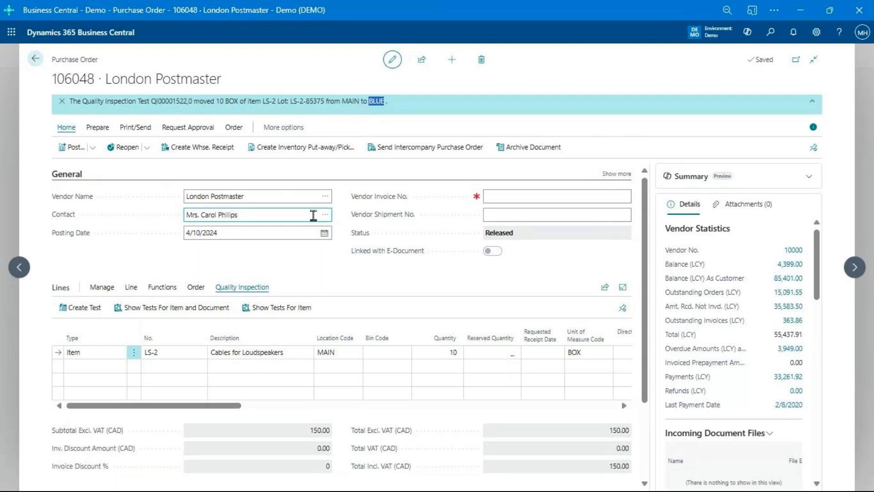
click(533, 89)
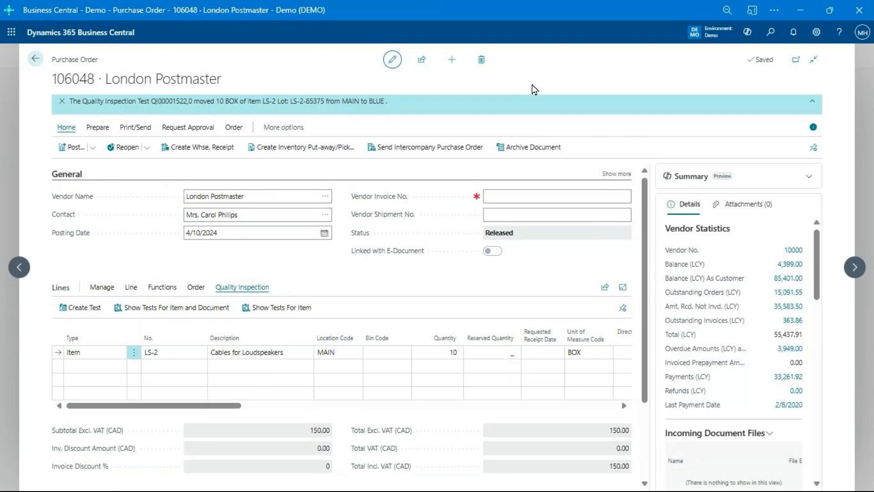
- Search for the Workflows list and open the Created Receiving workflow
key(alt+q)
text(work)
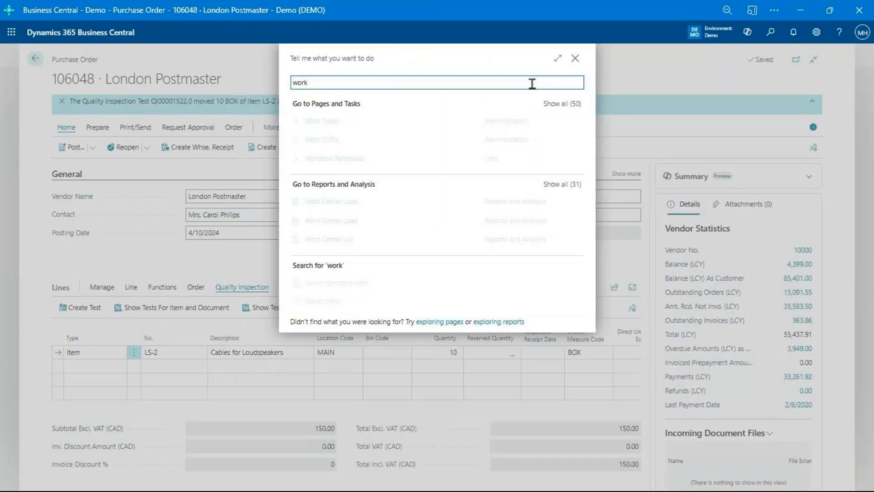
text(flow)
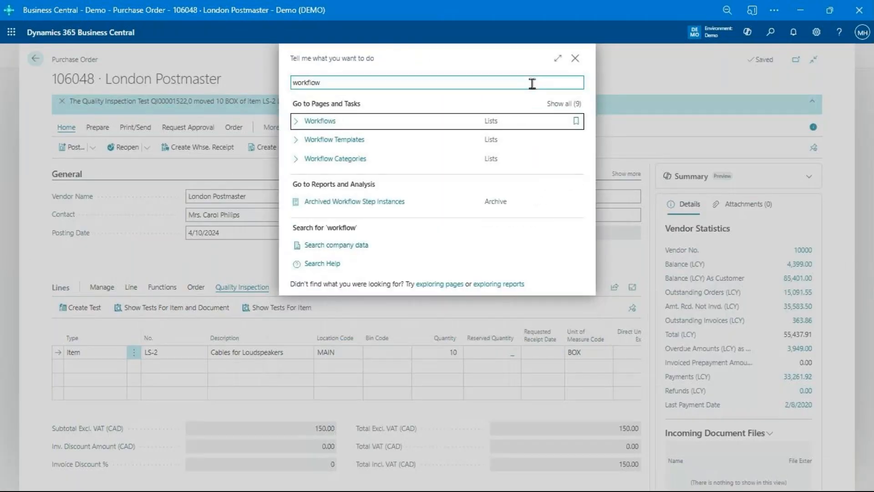
key(Return)
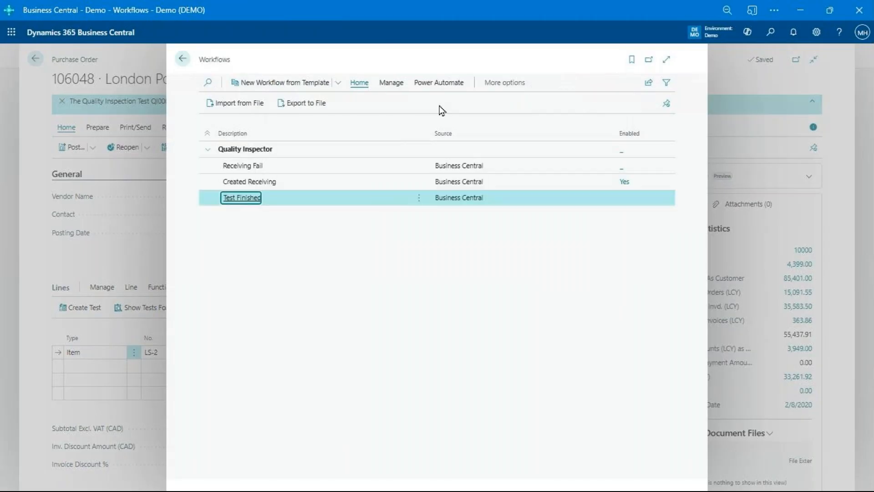
click(259, 182)
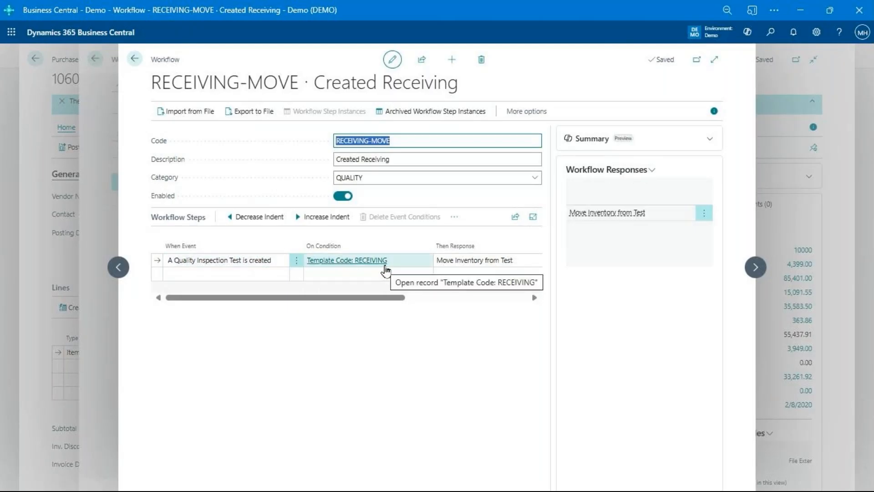
- Examine the movement method, quantity, destination and posting options of the Move Inventory from Test response, and cancel without changes
click(481, 261)
scroll(502, 218, down, 1)
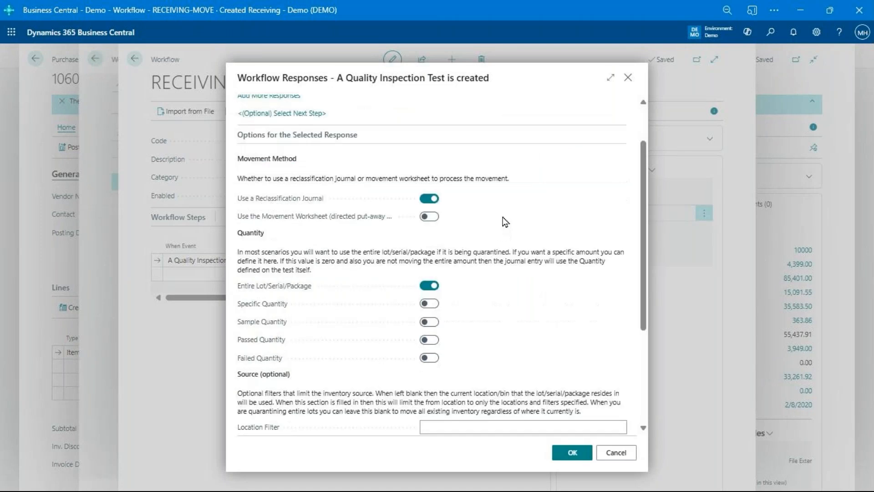
scroll(503, 217, down, 3)
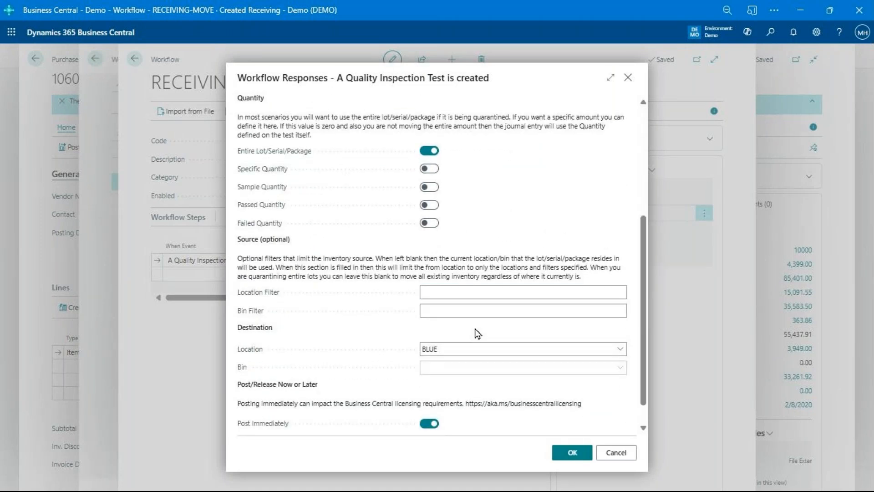
click(425, 346)
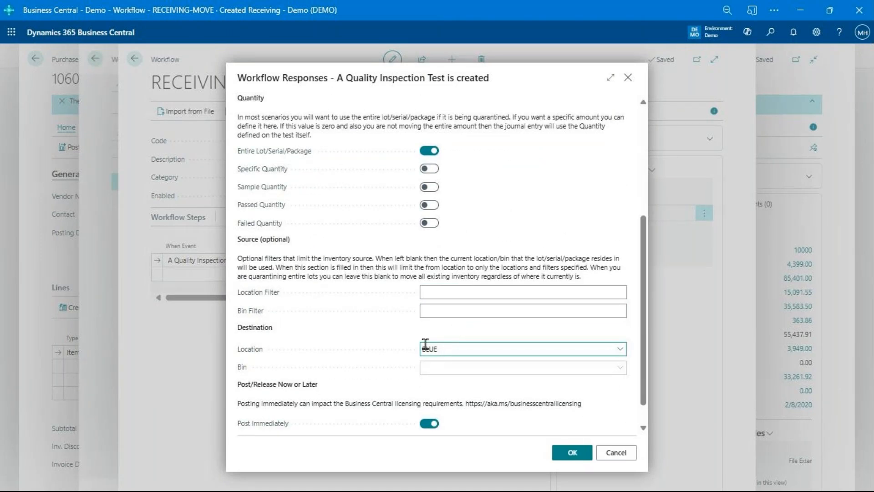
scroll(439, 353, down, 1)
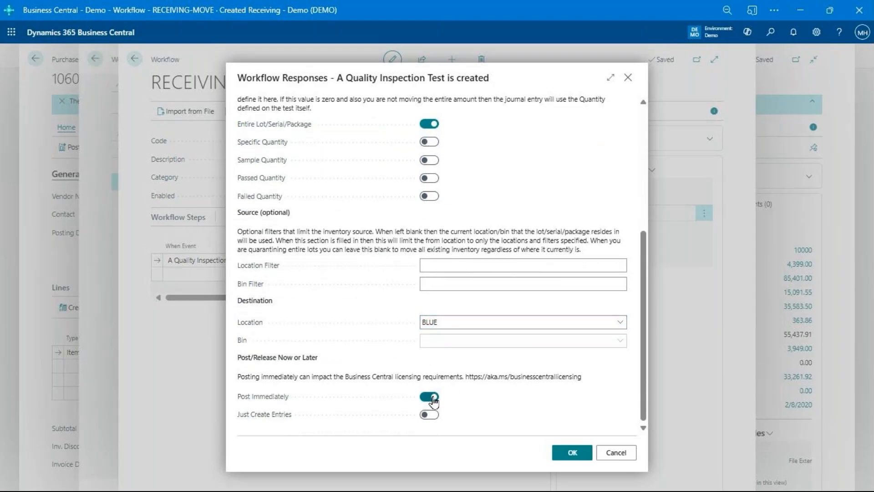
scroll(455, 355, up, 5)
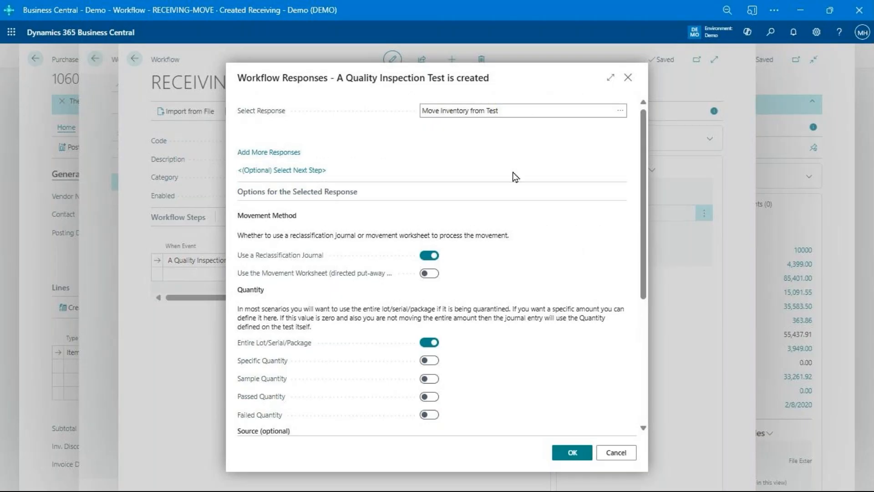
scroll(522, 279, down, 4)
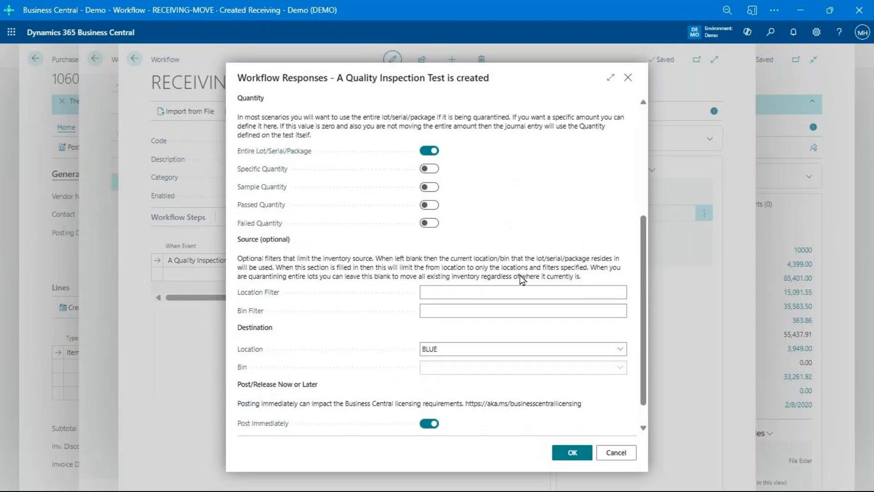
click(469, 348)
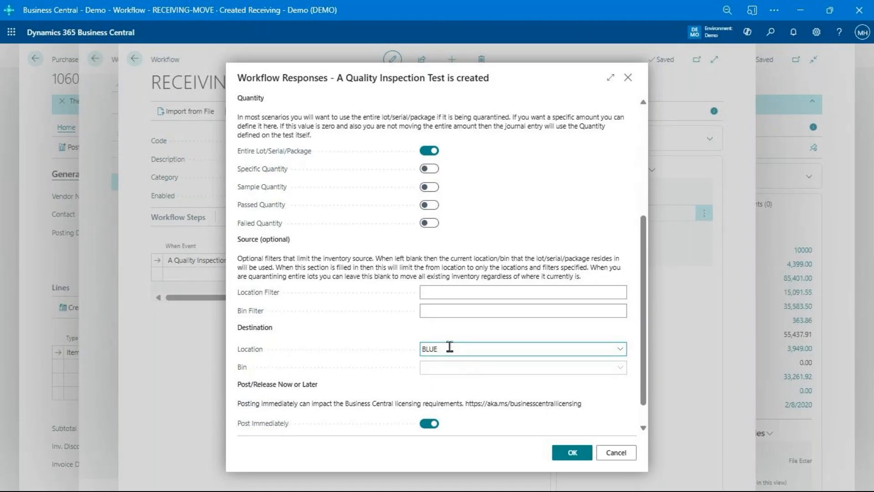
click(615, 454)
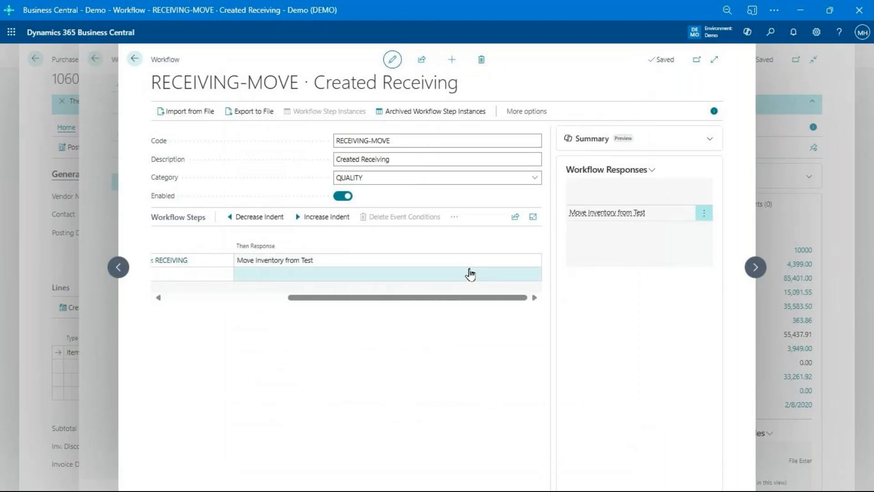
- Reopen the workflow's responses, start adding another response on the empty line, and examine the list of available workflow responses
click(450, 268)
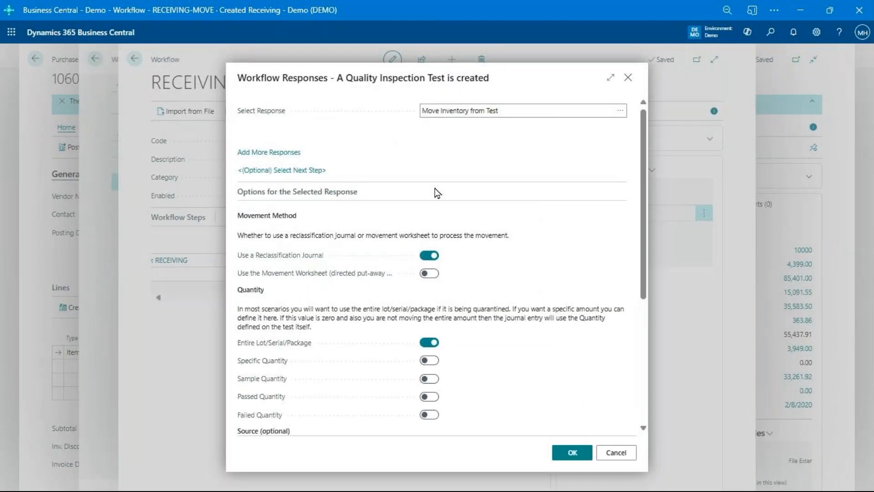
click(269, 155)
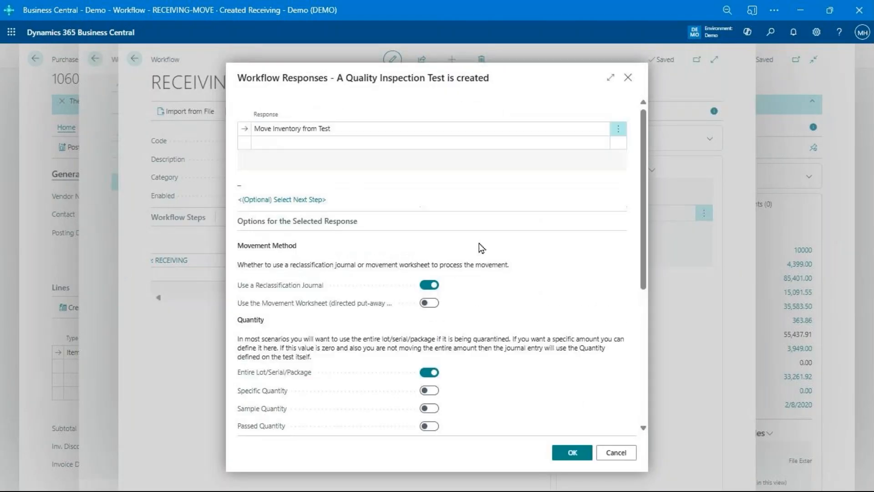
click(565, 144)
click(602, 143)
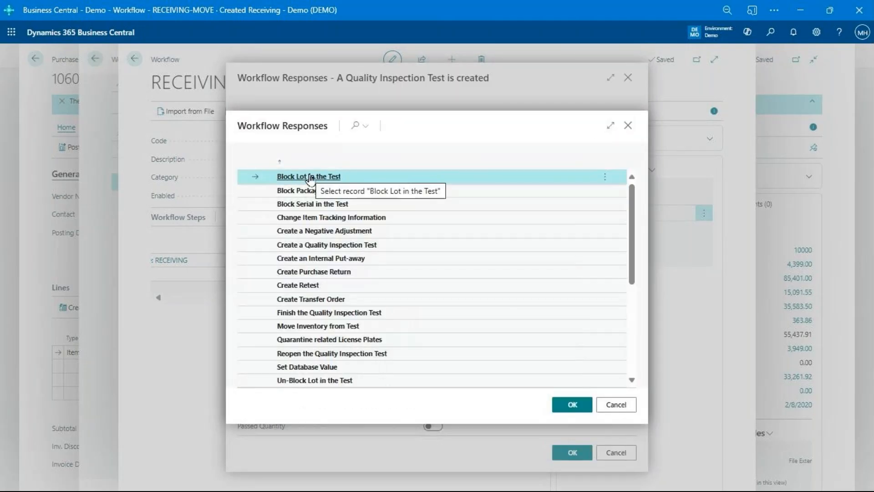
scroll(356, 355, down, 5)
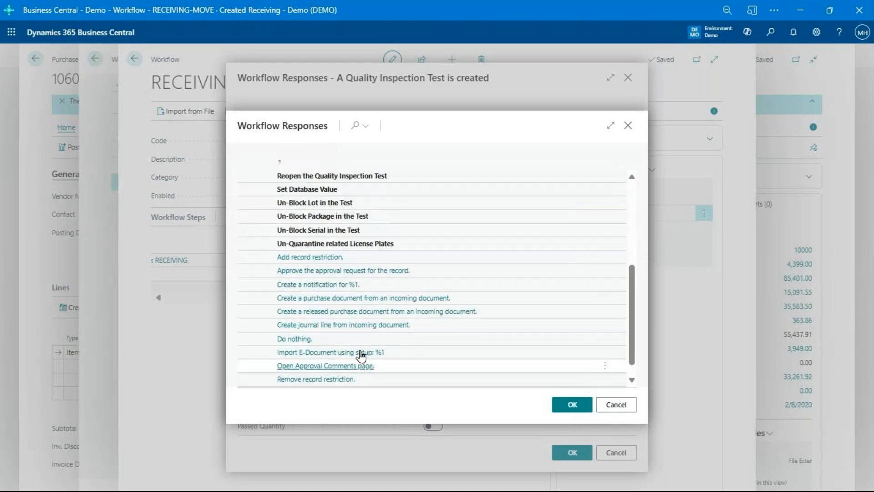
scroll(367, 290, up, 5)
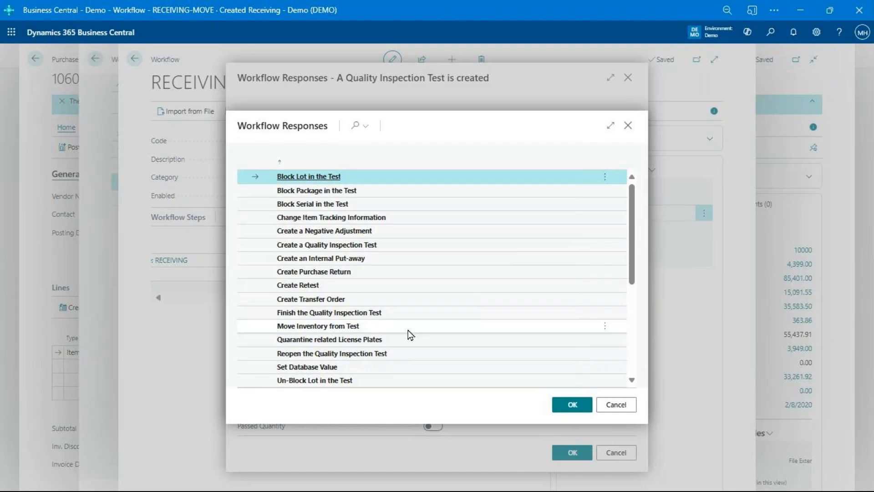
- Cancel adding a response, leave the Created Receiving workflow unchanged, and open the Receiving Fail workflow
click(617, 404)
click(620, 452)
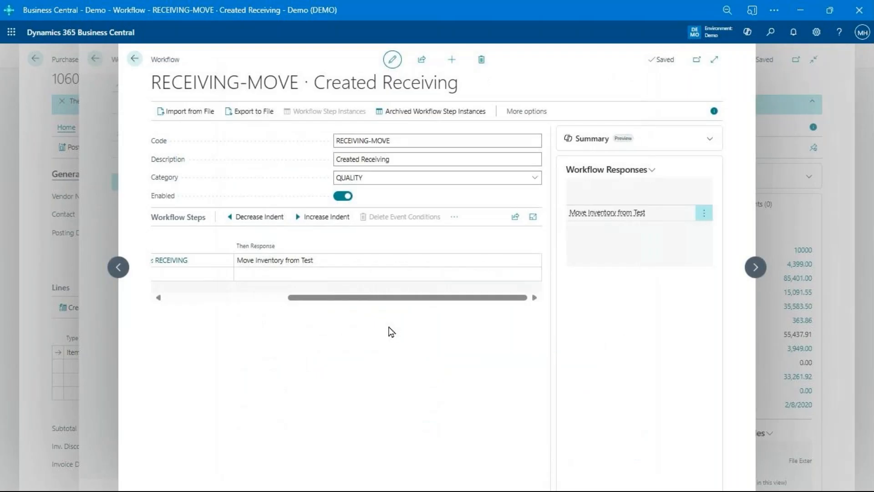
key(Escape)
click(233, 167)
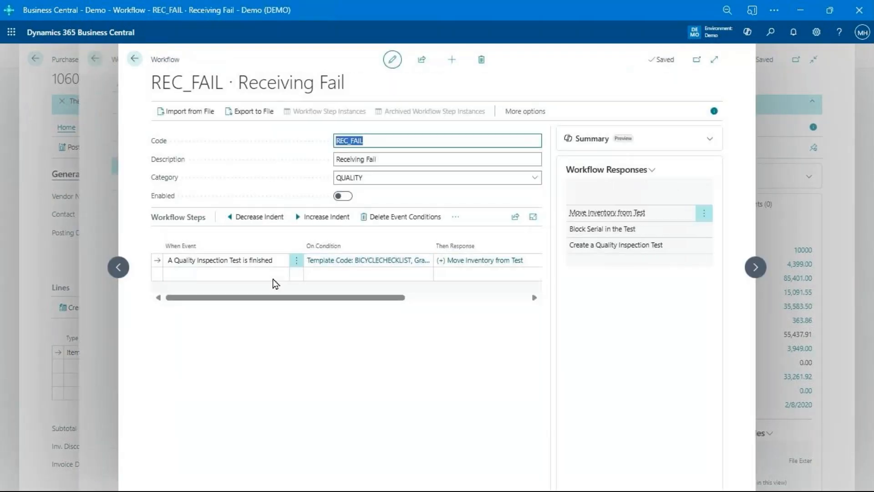
- Examine the event conditions and each response of the Receiving Fail workflow, cancelling both dialogs without changes
click(392, 263)
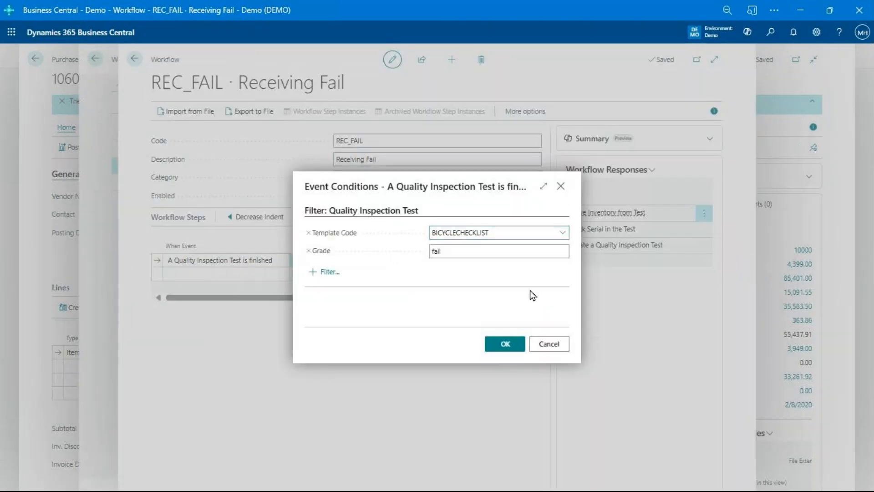
click(549, 344)
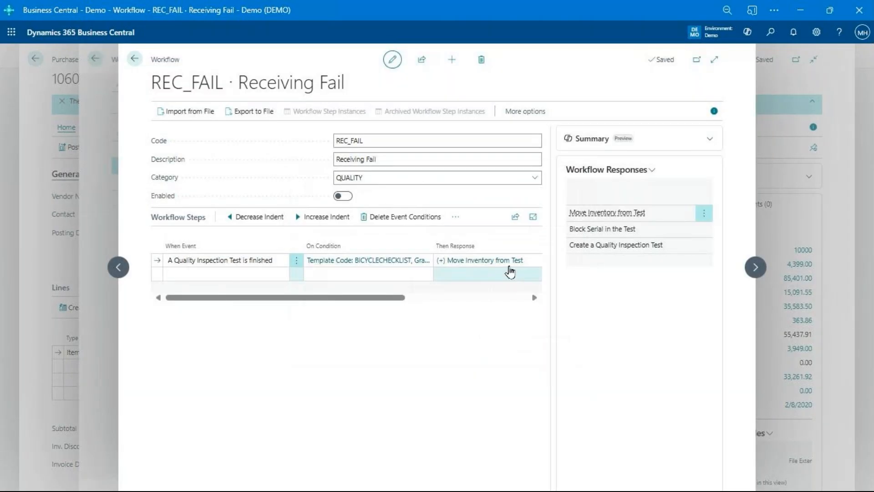
click(509, 269)
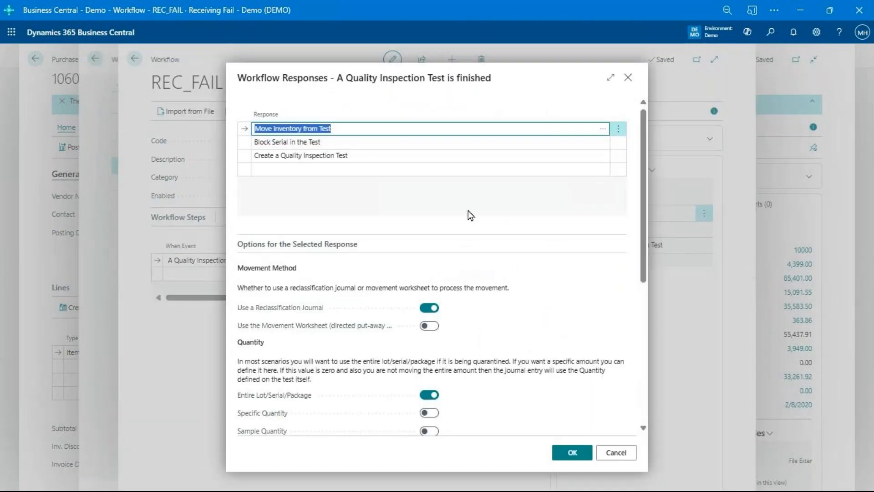
click(338, 139)
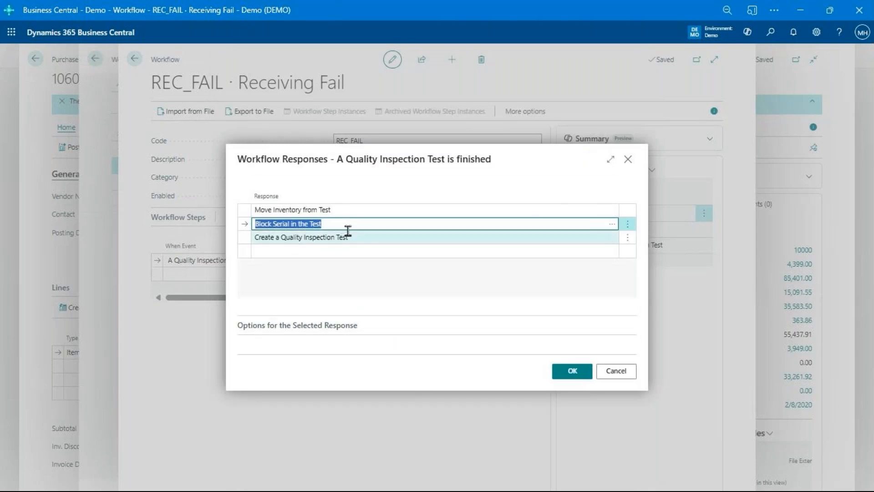
click(360, 238)
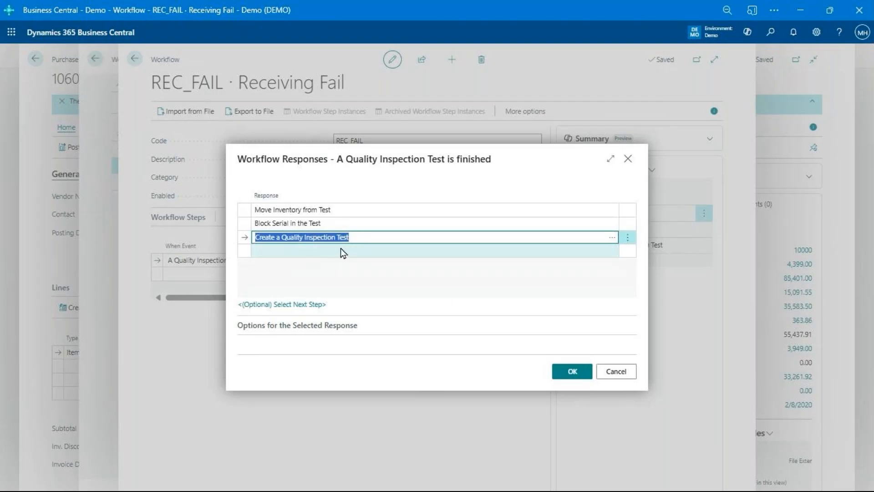
click(617, 372)
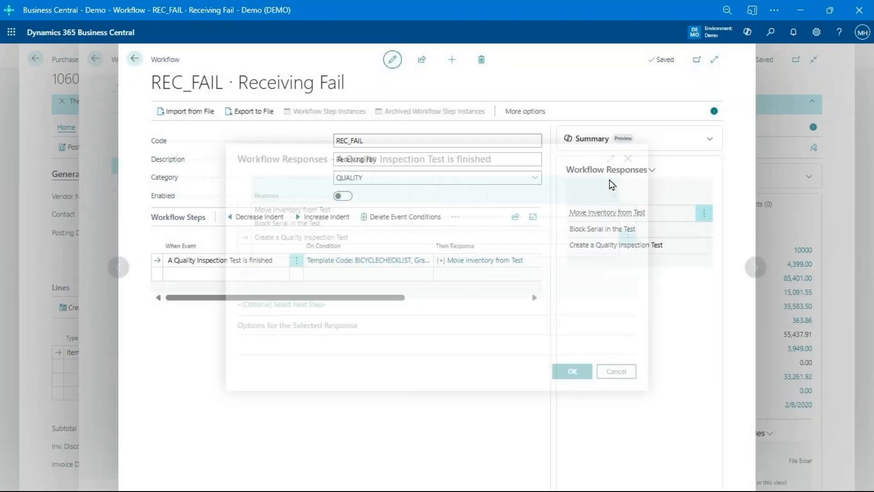
- Leave the workflows and the purchase order, and return to the Demo home page
click(135, 59)
click(182, 59)
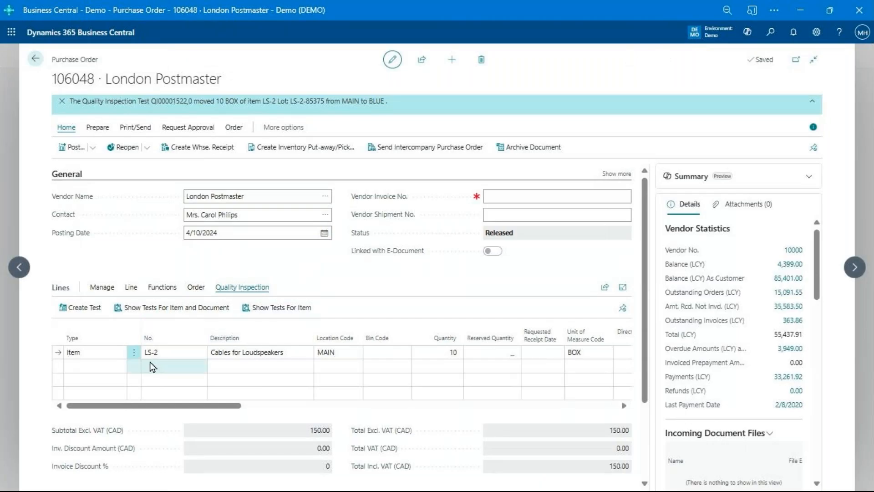
mouse_move(168, 339)
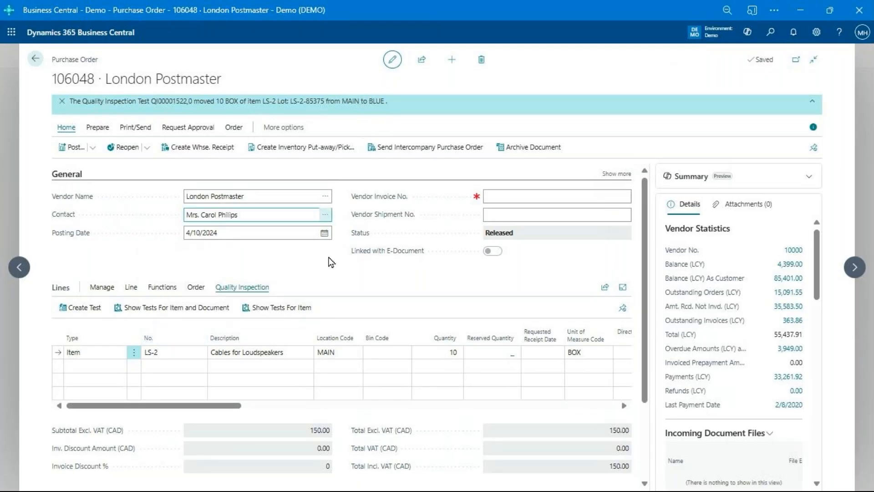
click(34, 61)
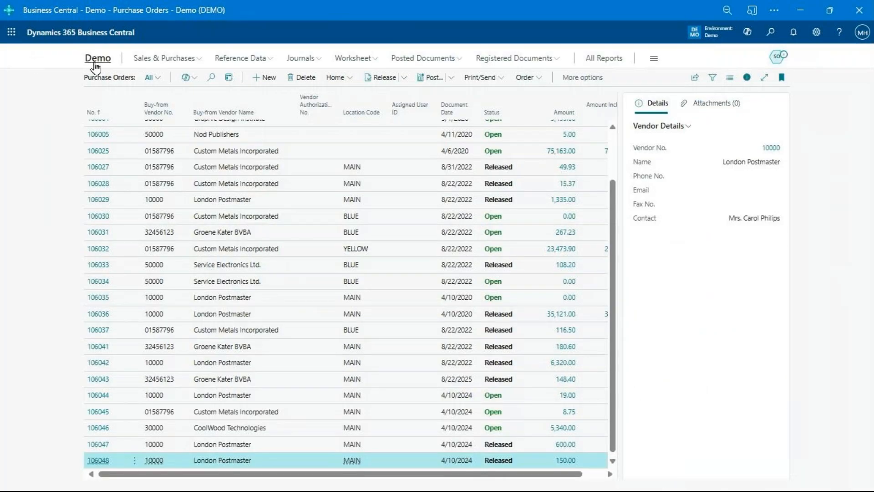
click(94, 66)
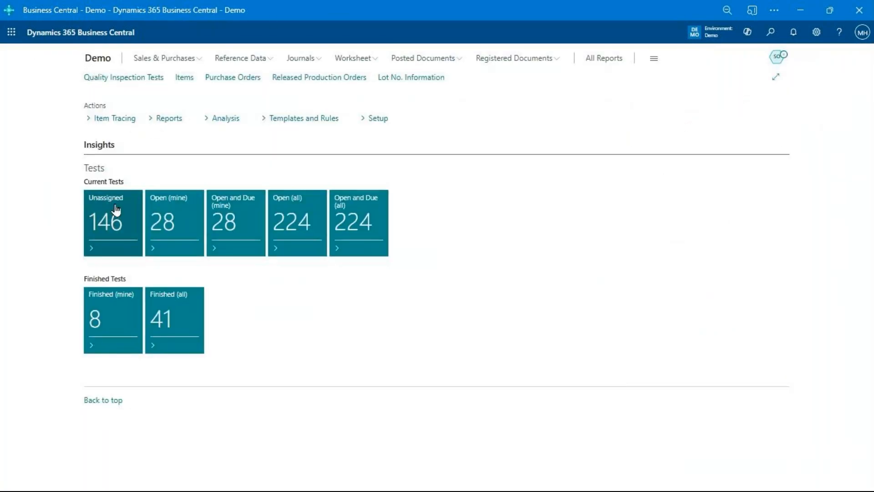
- Browse the list of all open quality inspection tests and open PATHOGEN test QI00000548
click(288, 231)
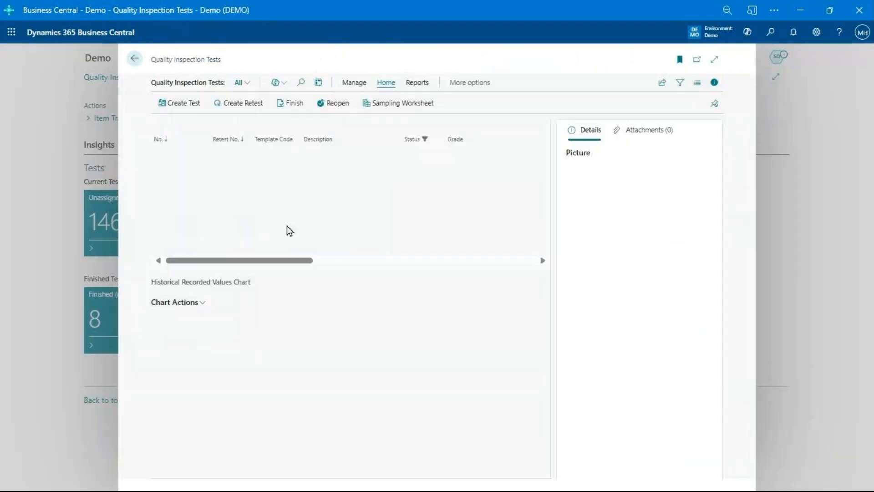
scroll(287, 214, down, 5)
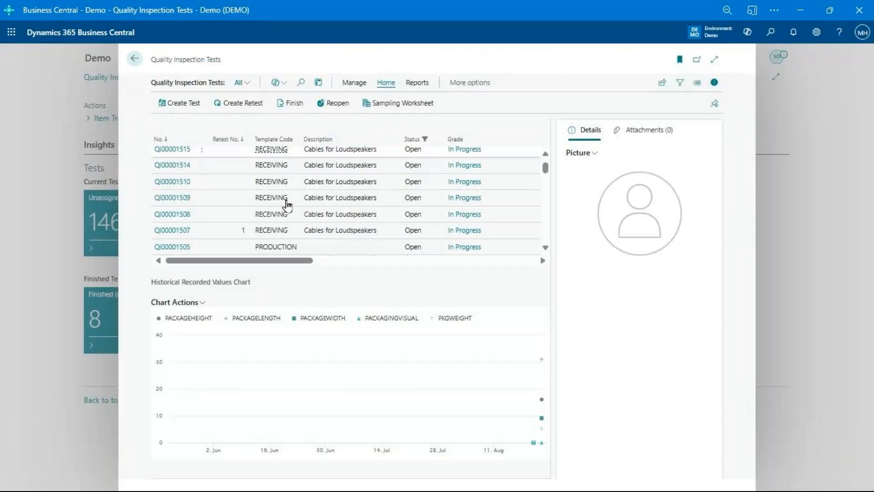
scroll(287, 205, down, 5)
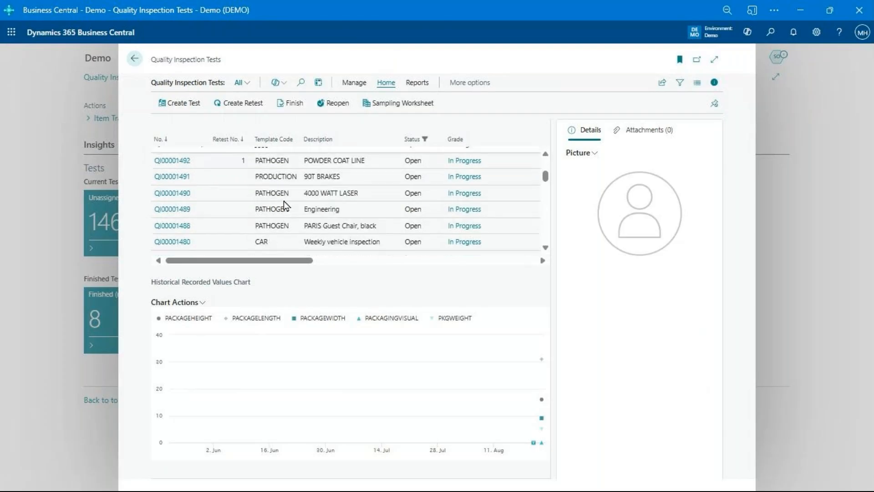
scroll(284, 205, down, 5)
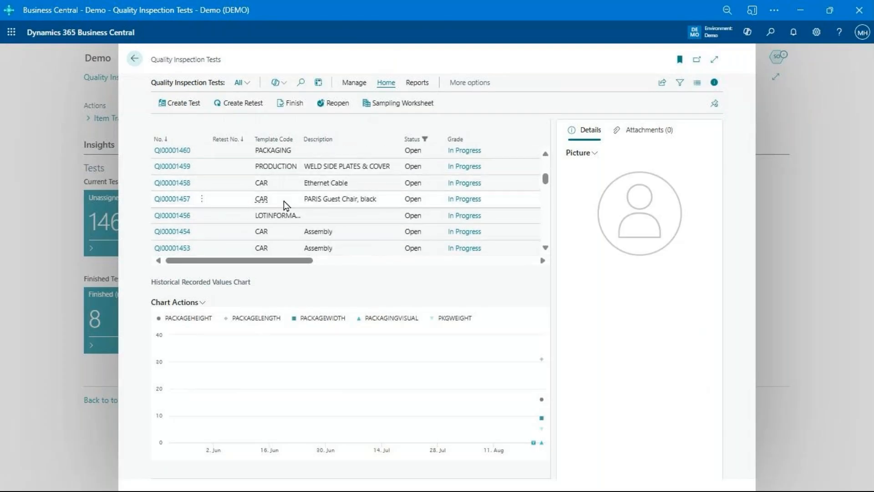
scroll(366, 220, down, 10)
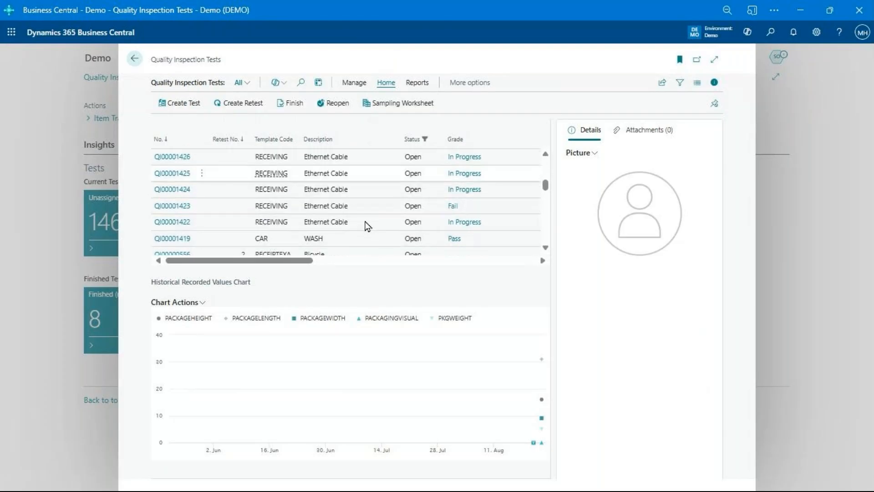
scroll(367, 225, up, 1)
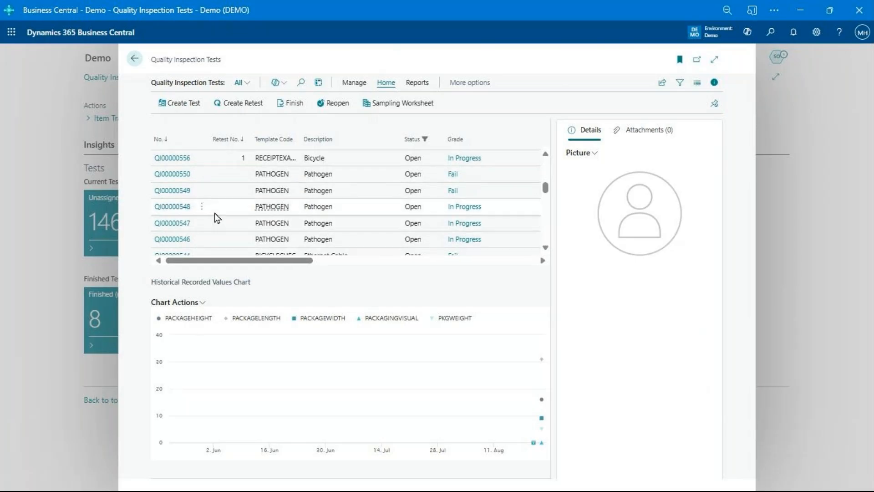
click(171, 208)
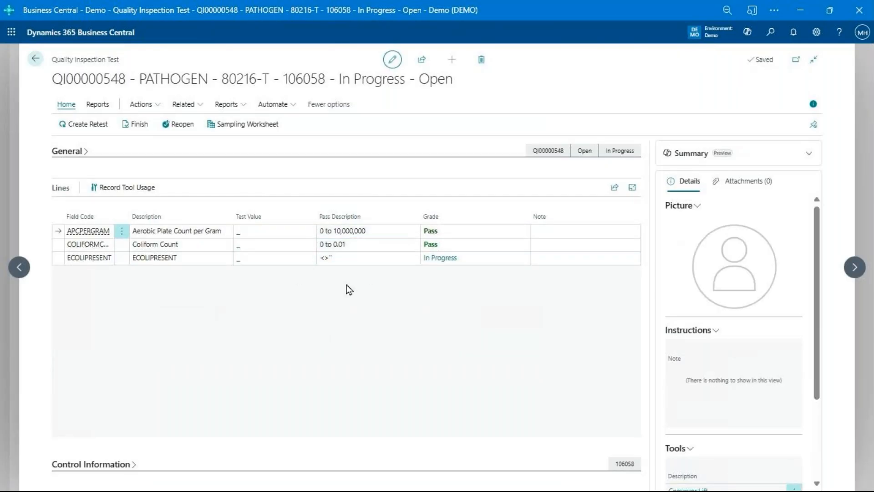
- Review the test's general sampling details, comparing the base quantity with the sample size, and collapse the section
click(78, 153)
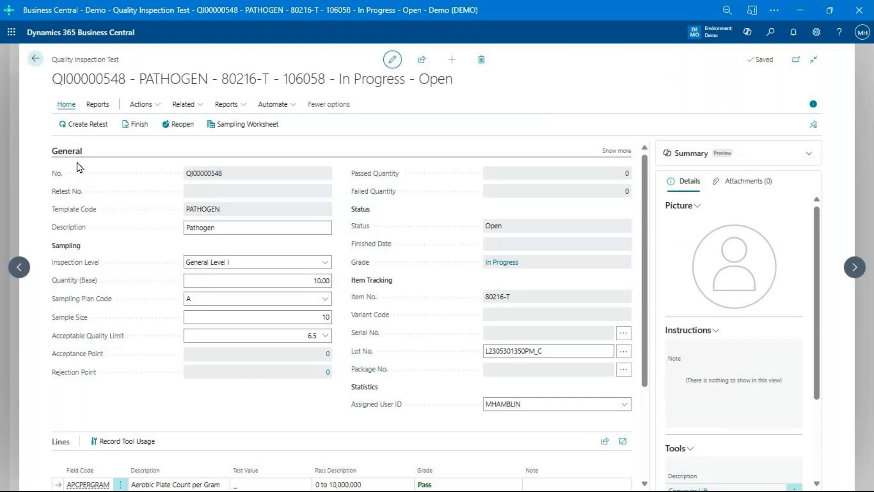
click(299, 281)
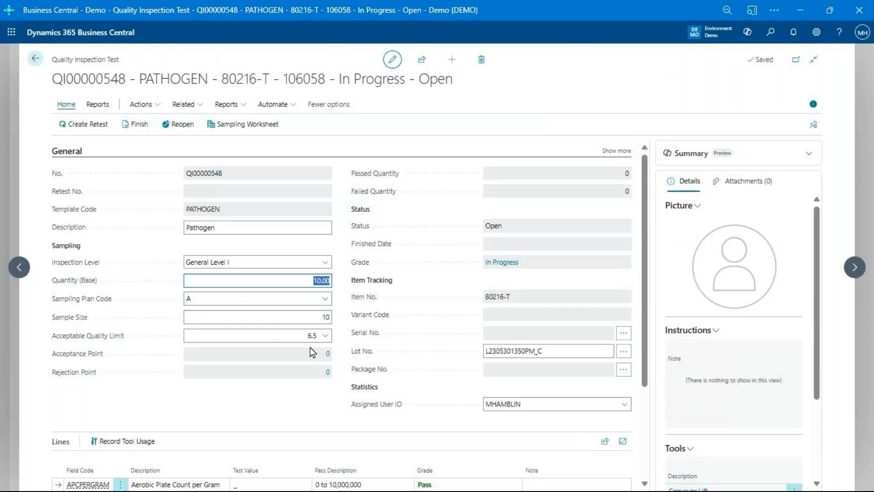
click(307, 318)
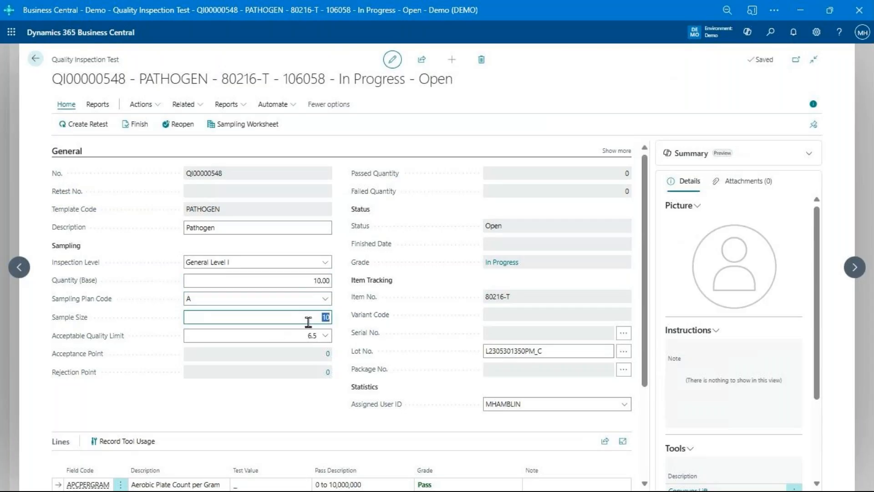
click(308, 278)
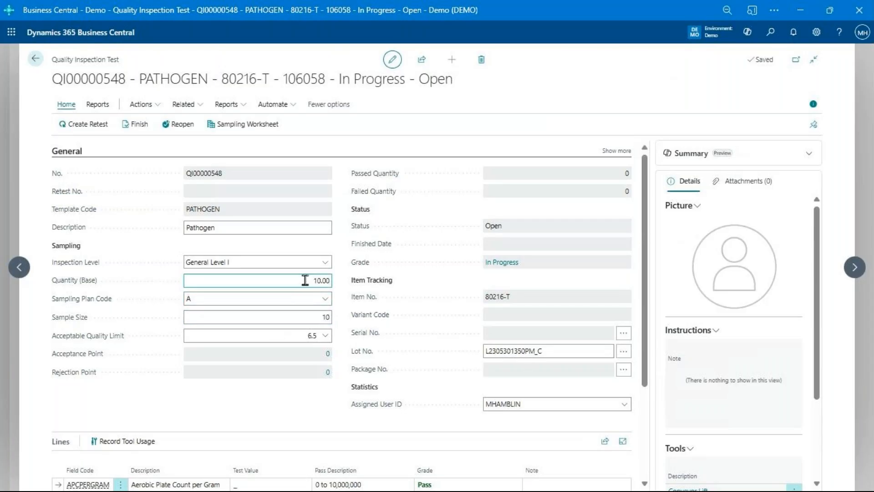
click(315, 316)
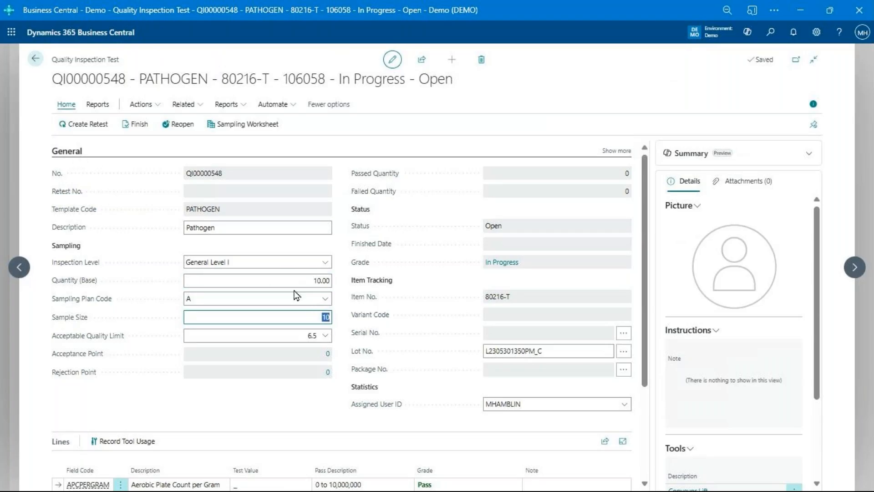
click(68, 151)
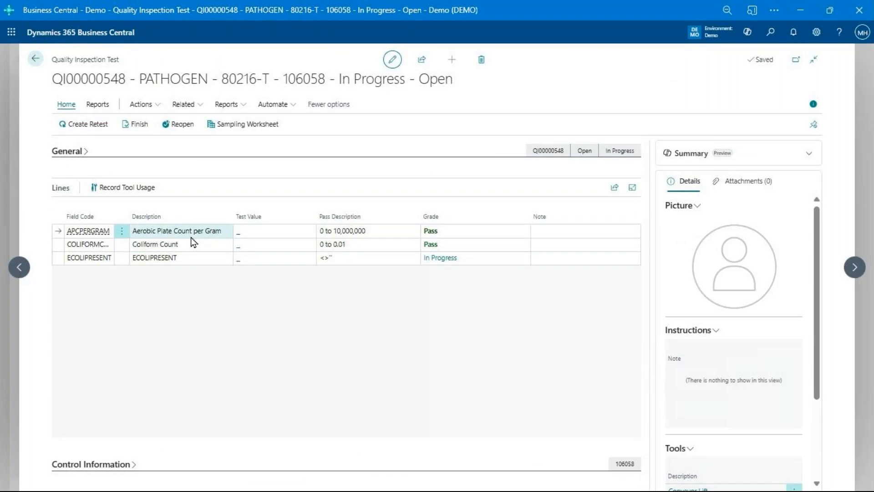
- Open the Aerobic Plate Count per Gram samples and record test values 2, 3, 4, 6, 7 and 3 for samples 1 to 6
click(247, 237)
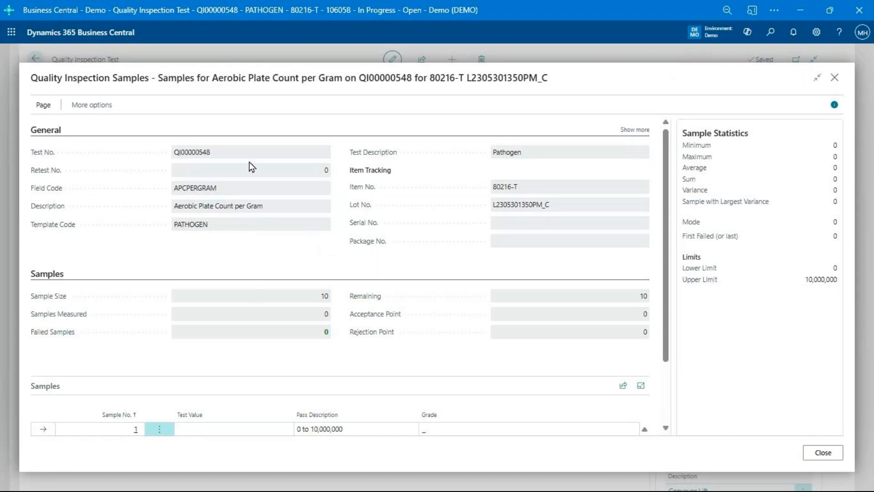
click(48, 136)
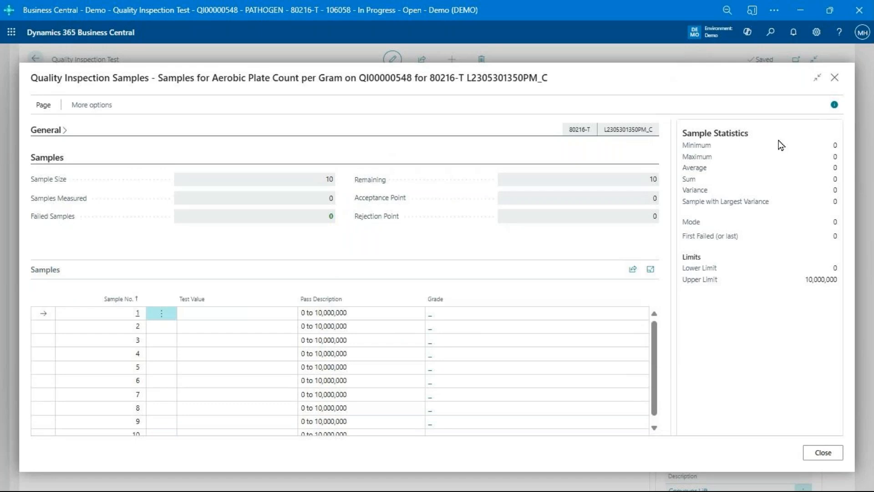
click(229, 316)
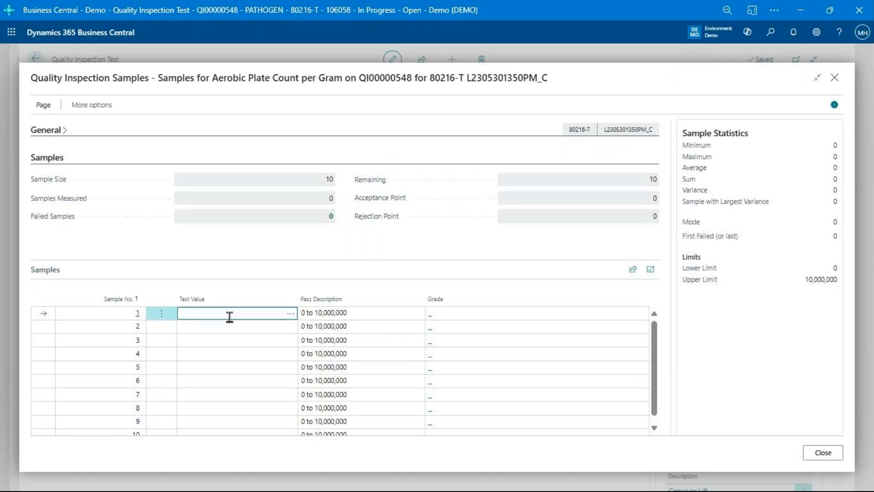
text(2)
key(Return)
text(3)
key(Return)
text(4)
key(Return)
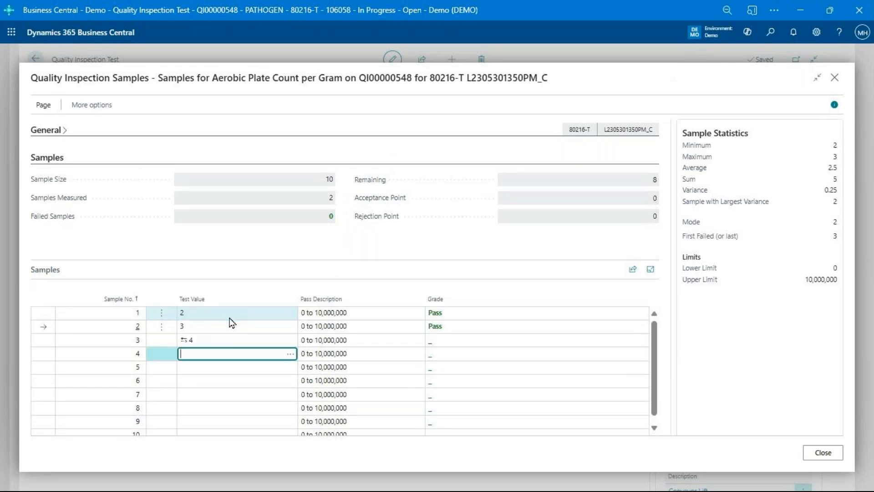
text(6)
key(Return)
text(7)
key(Return)
text(3)
key(Return)
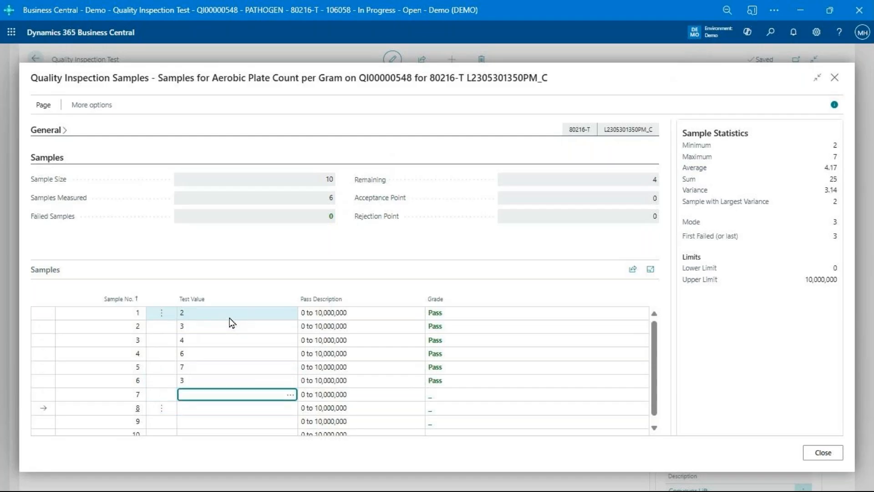
- Try recording a test value of 111111111 for sample 7, and clear it
text(111111111)
key(Return)
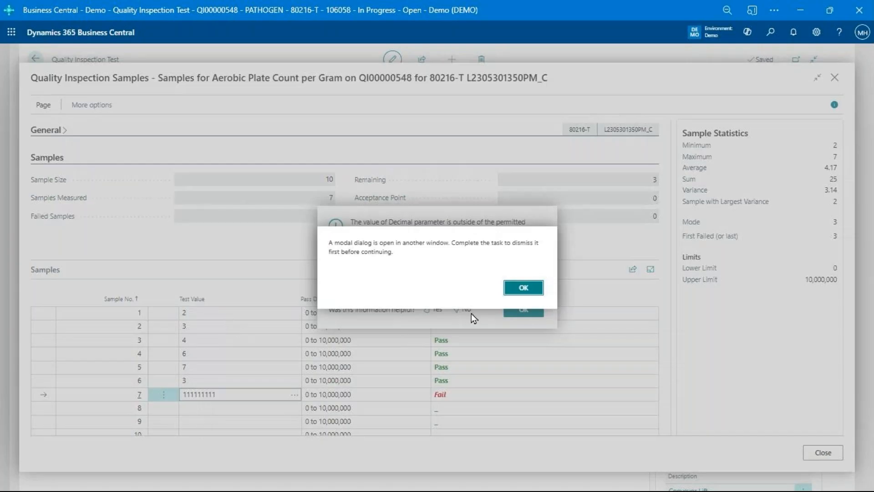
click(515, 298)
click(514, 302)
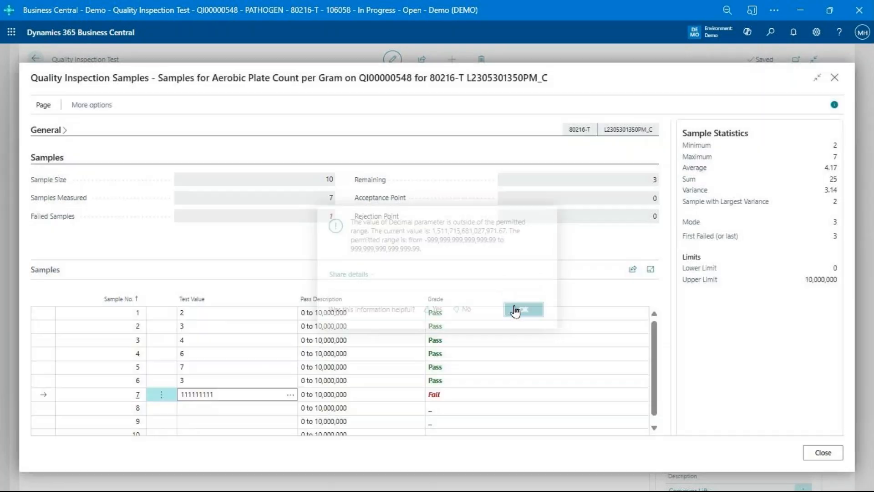
click(255, 395)
drag(260, 397, 132, 383)
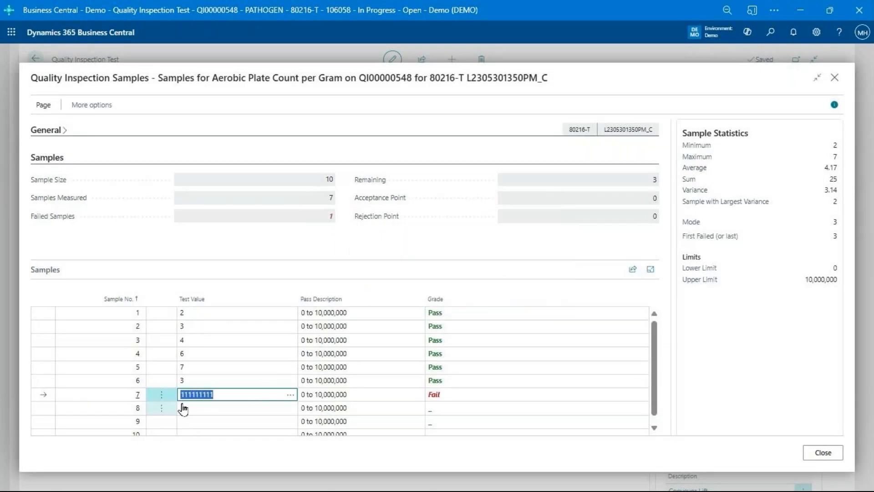
key(Delete)
- Close the Aerobic Plate Count per Gram samples and return to the inspection test
key(Up)
key(Up)
key(Up)
key(Up)
key(Up)
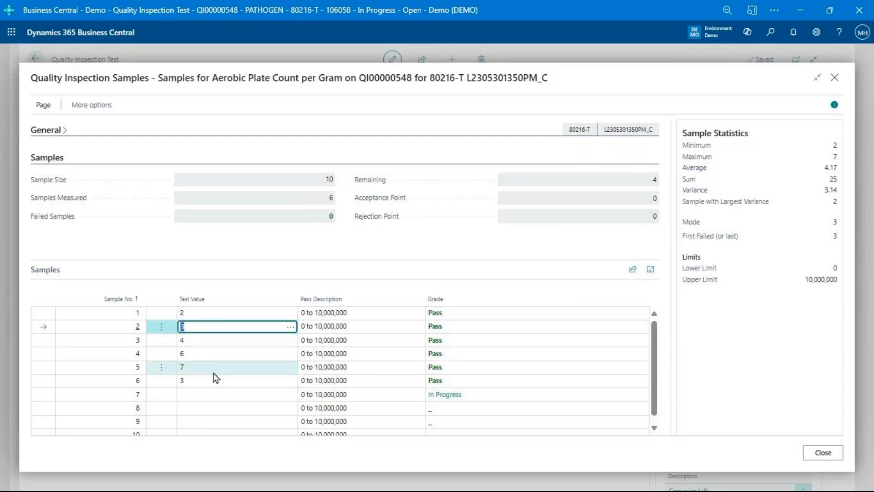
click(829, 453)
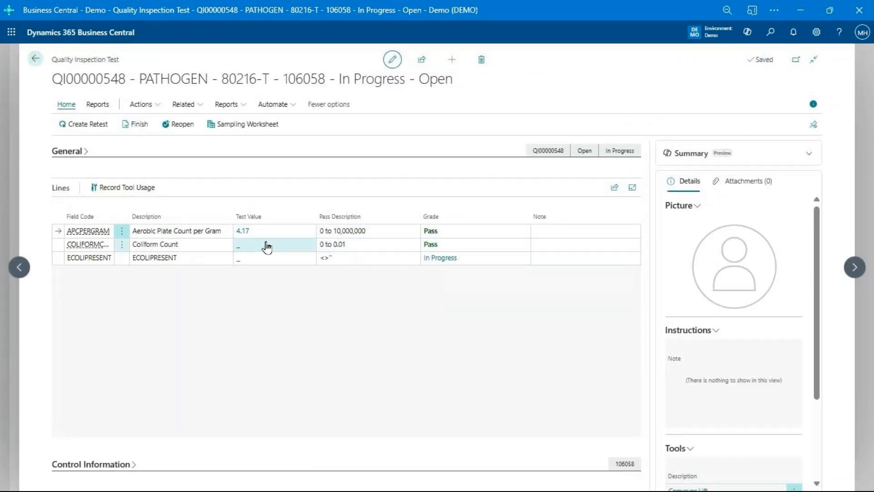
- Open the sampling worksheet for the Pathogen test, review its APCPERGRAM and COLIFORMCOUNT sample columns, and close it
click(273, 125)
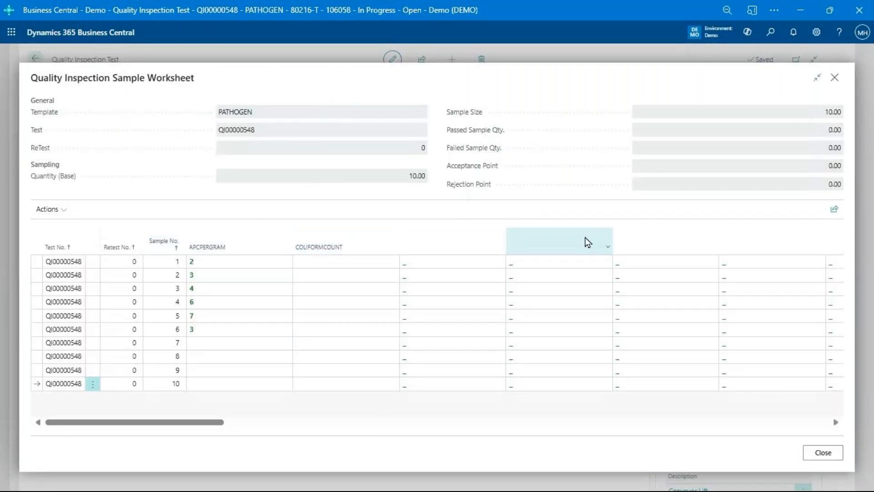
click(198, 356)
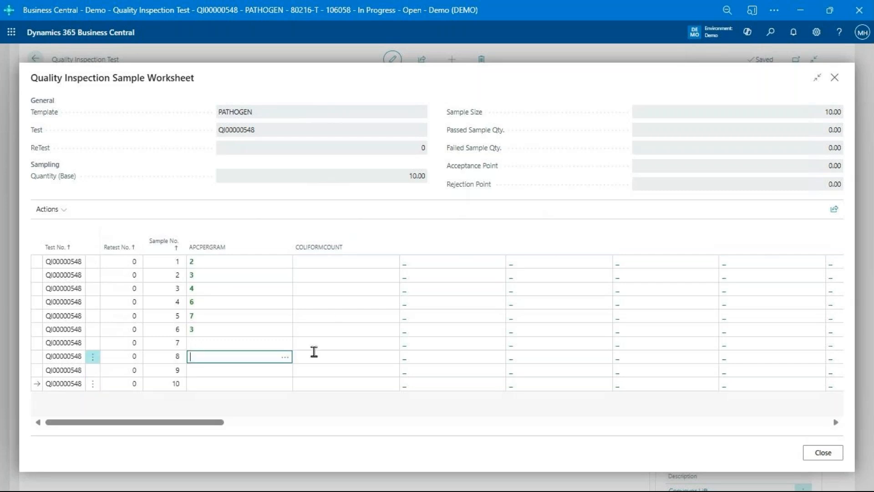
click(337, 302)
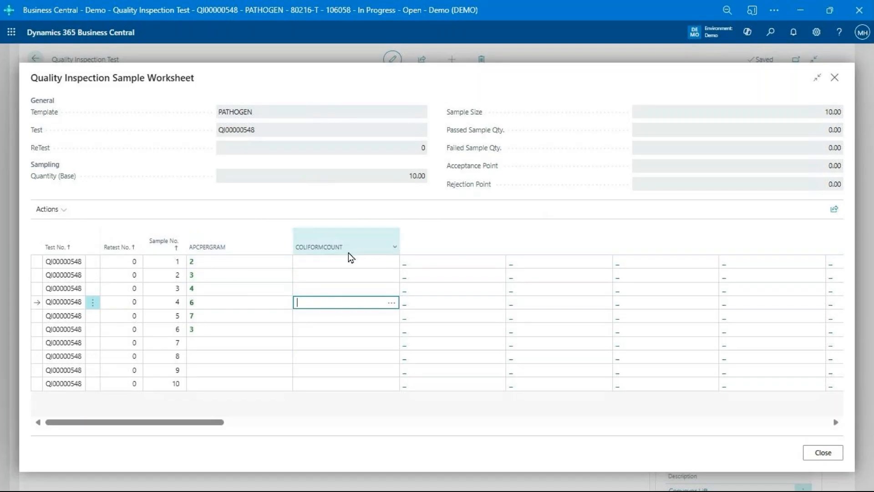
key(Escape)
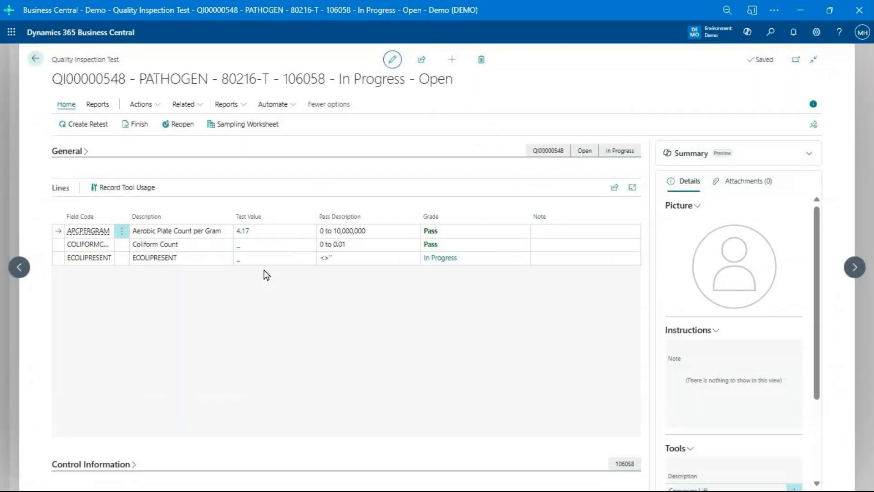
- View the test value options for the ECOLIPRESENT line without choosing one, and leave the inspection tests for the home page
click(243, 258)
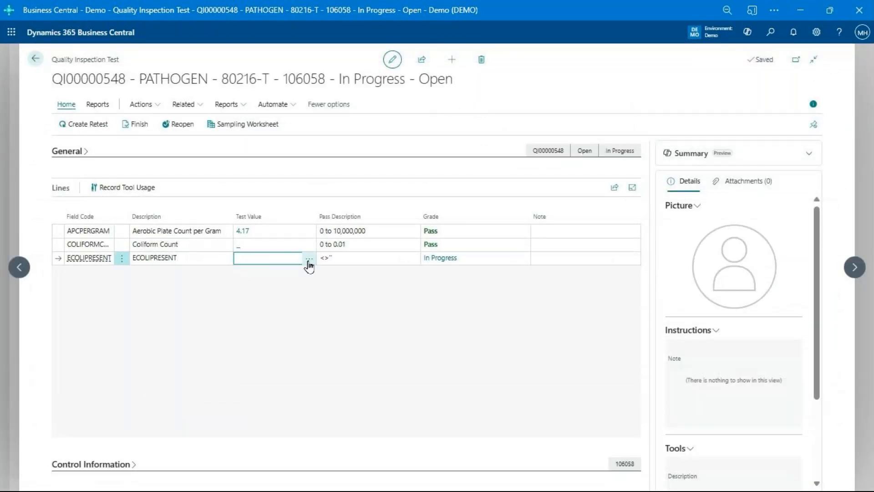
click(308, 259)
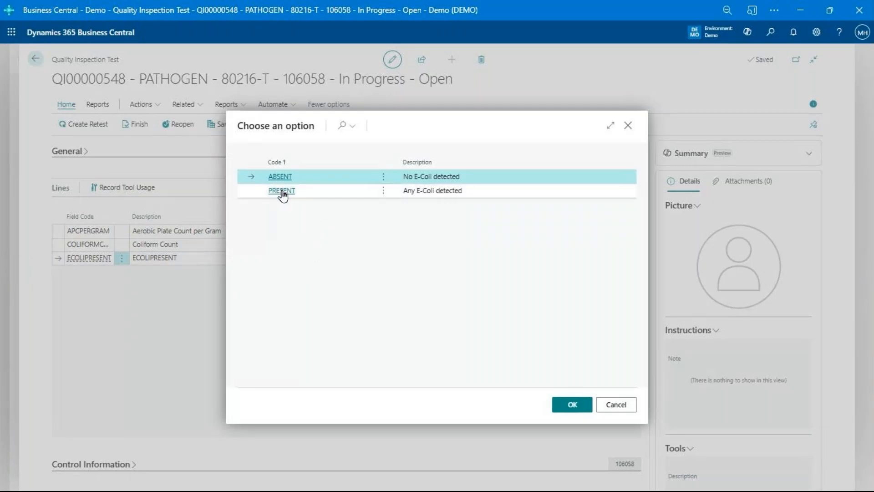
click(616, 404)
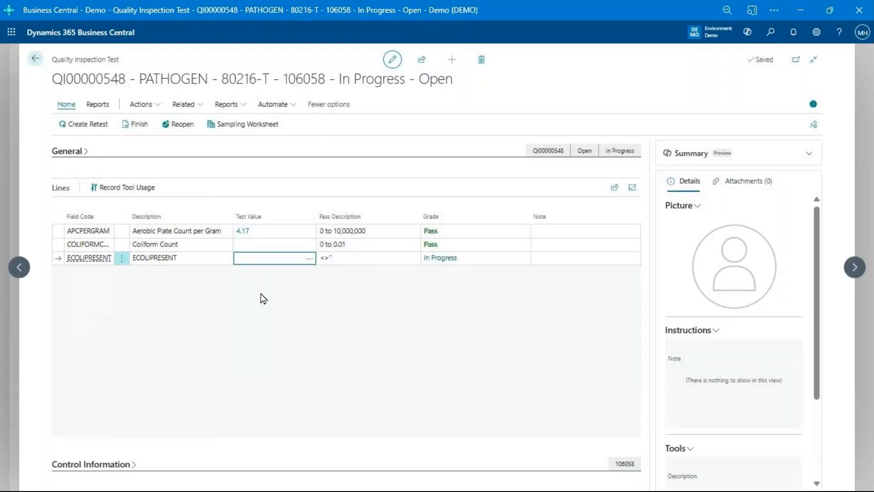
key(Escape)
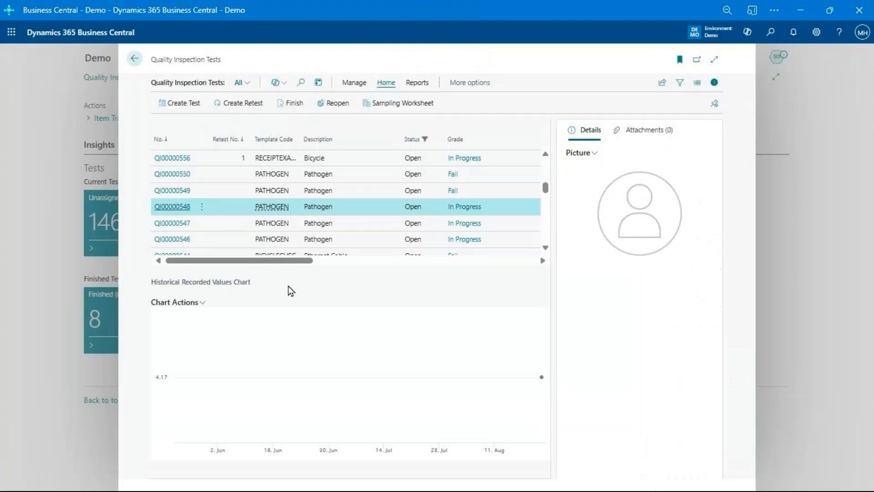
key(Escape)
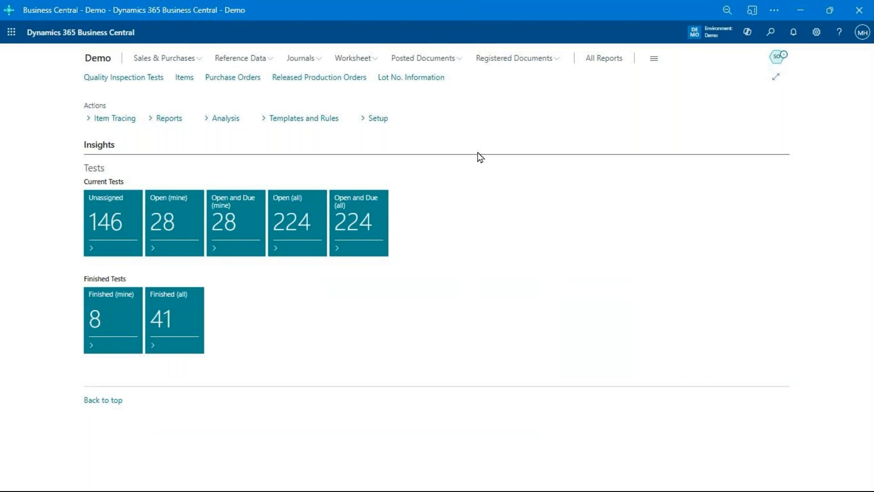
- Open the Lot No. Information card for lot LOTXX325562398 and run the Create Test on Lot Info flow
click(412, 78)
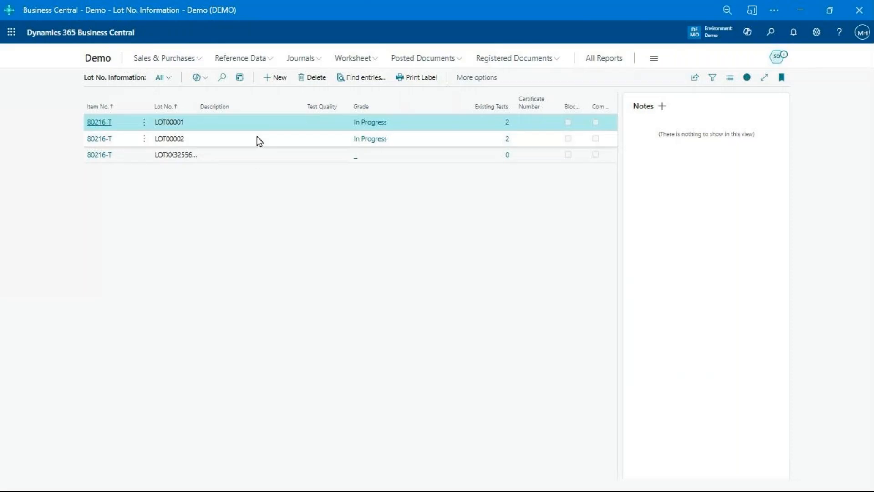
click(95, 156)
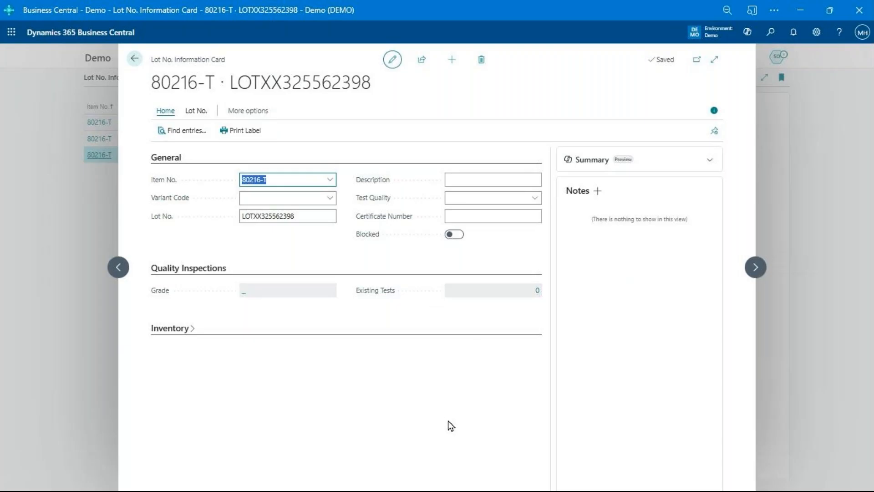
click(261, 113)
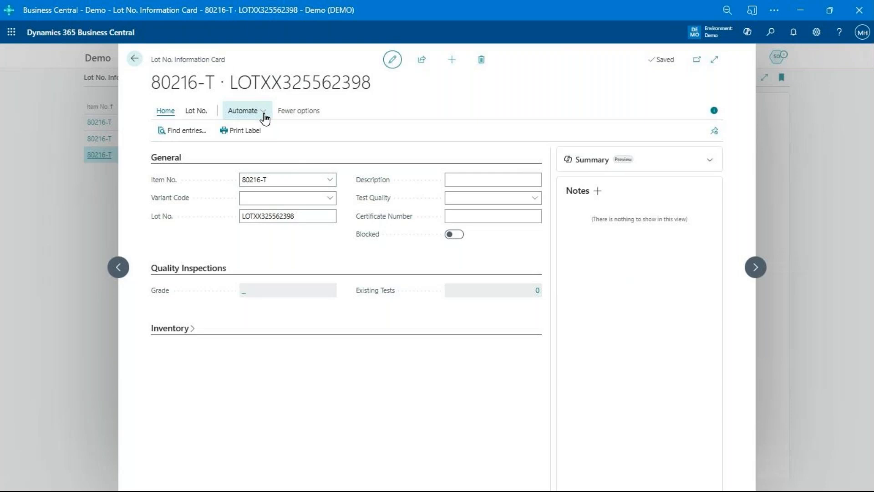
click(265, 118)
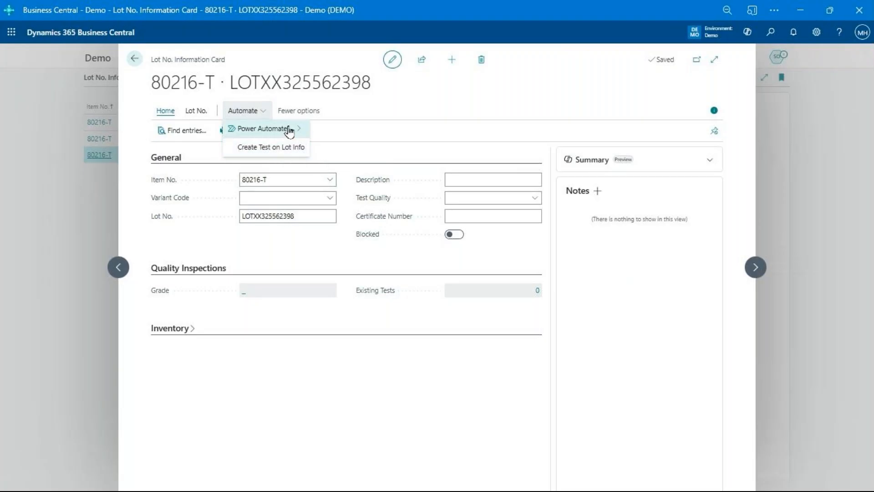
mouse_move(290, 130)
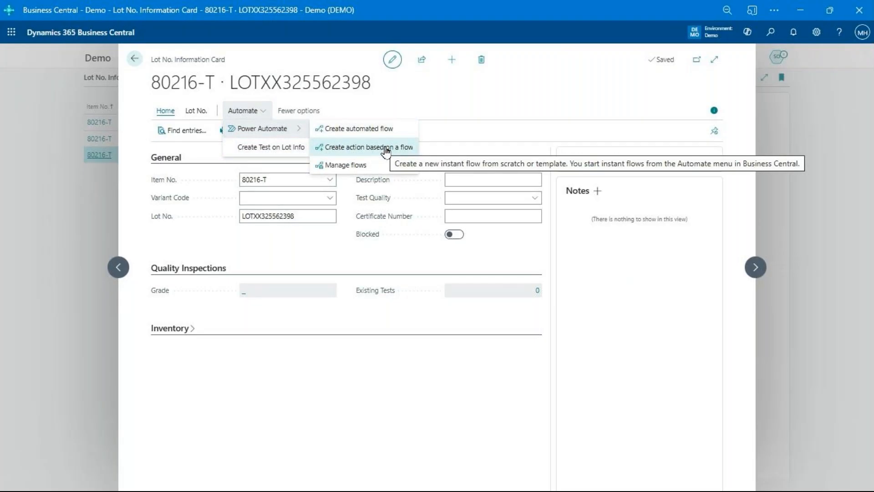
click(284, 147)
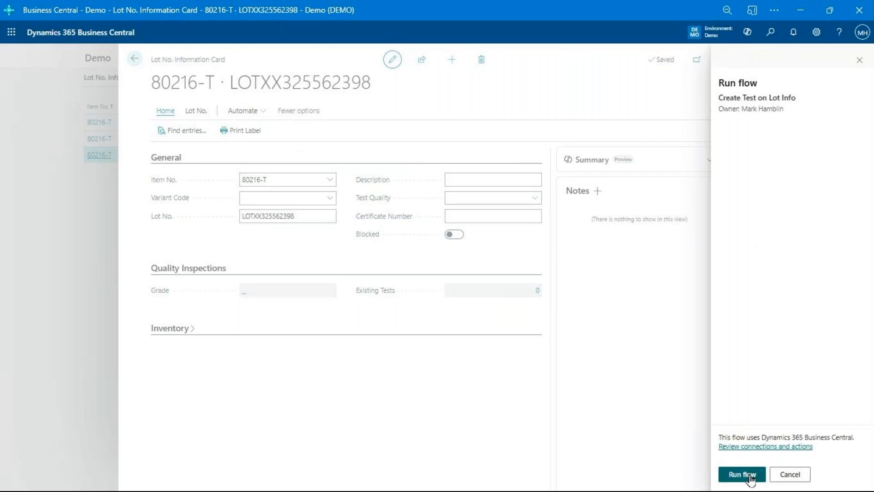
click(749, 474)
click(738, 474)
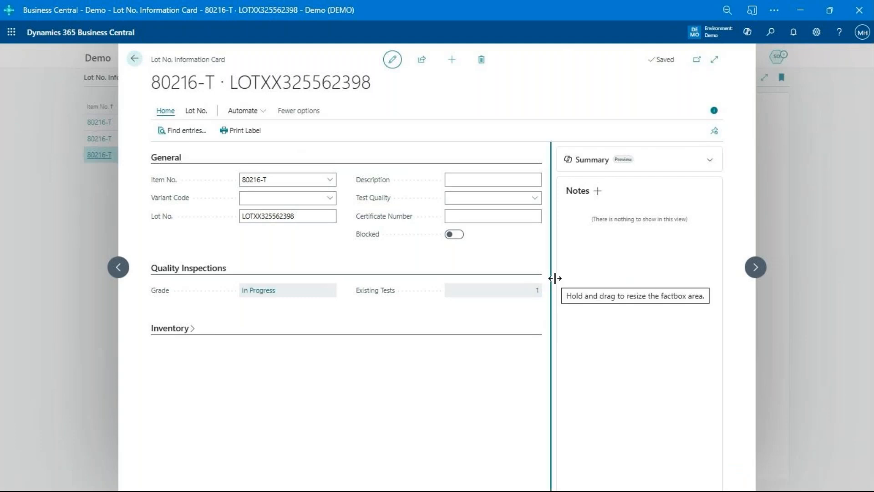
- Open the lot's existing inspection test, review its lines and general details, and return to the lot card
click(537, 293)
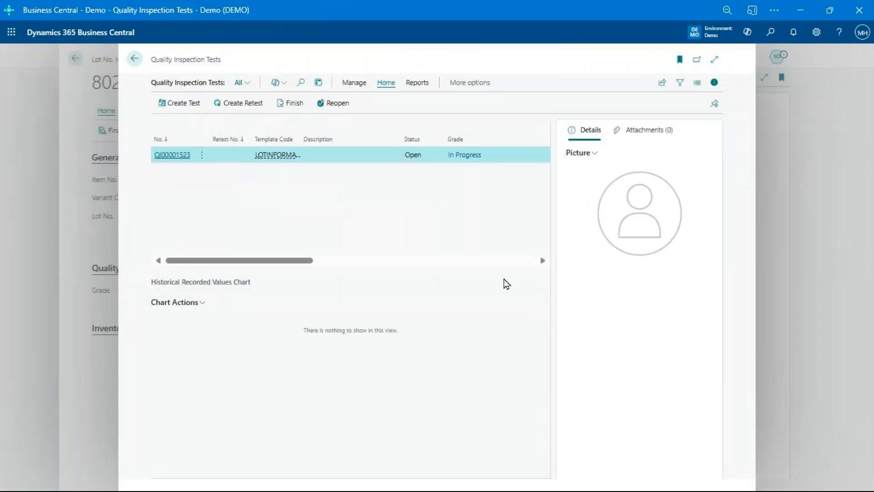
click(168, 155)
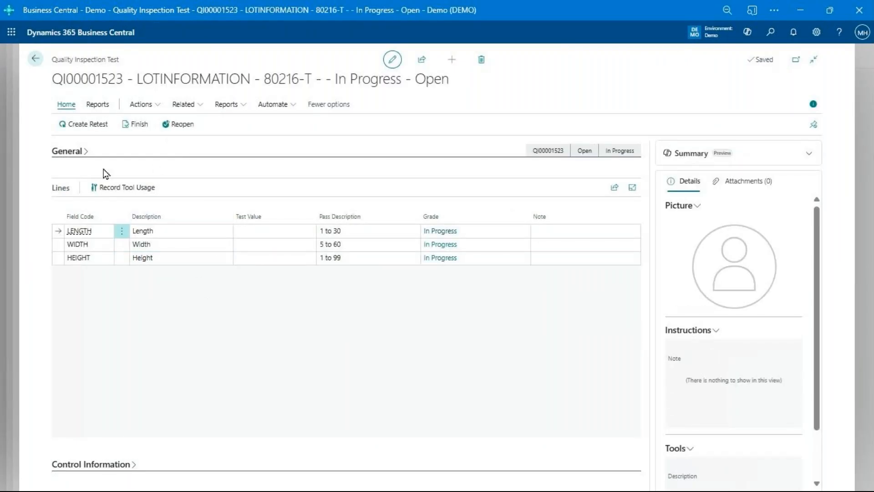
click(80, 155)
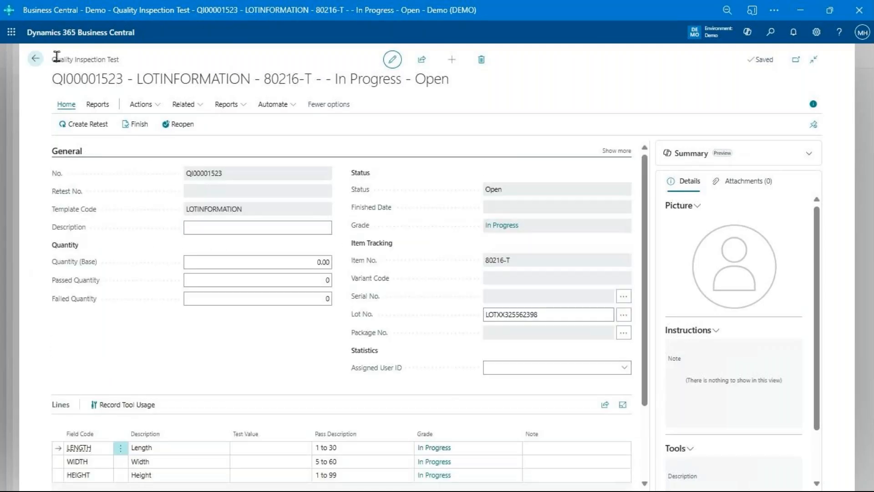
click(35, 61)
click(134, 58)
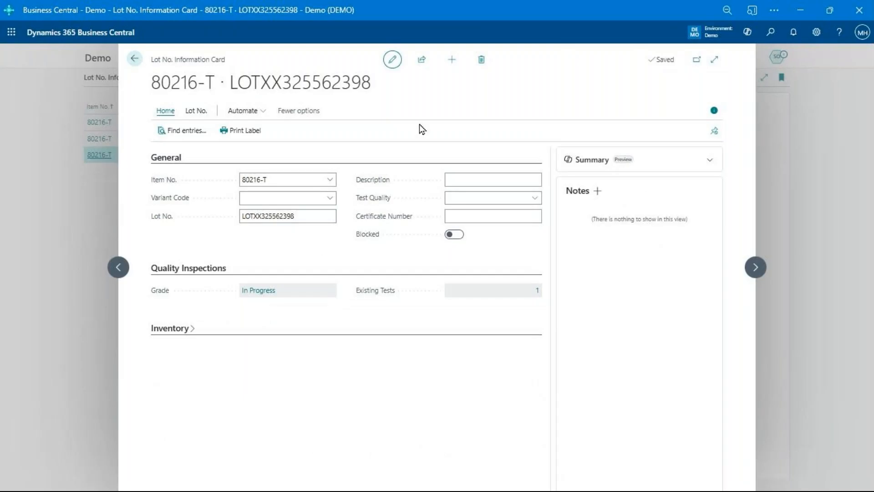
- Switch to Power Automate and review the Create Test on Lot Info flow's trigger, Run action settings and API category options
key(alt+Tab)
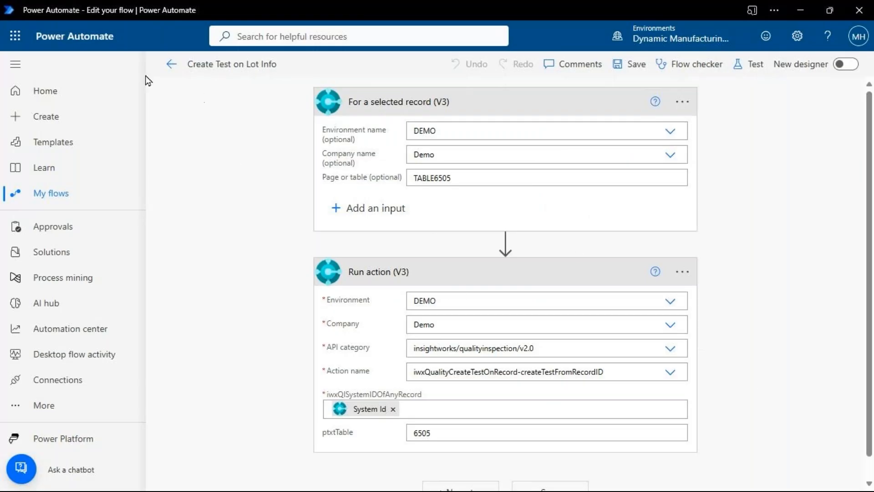
click(411, 108)
click(412, 107)
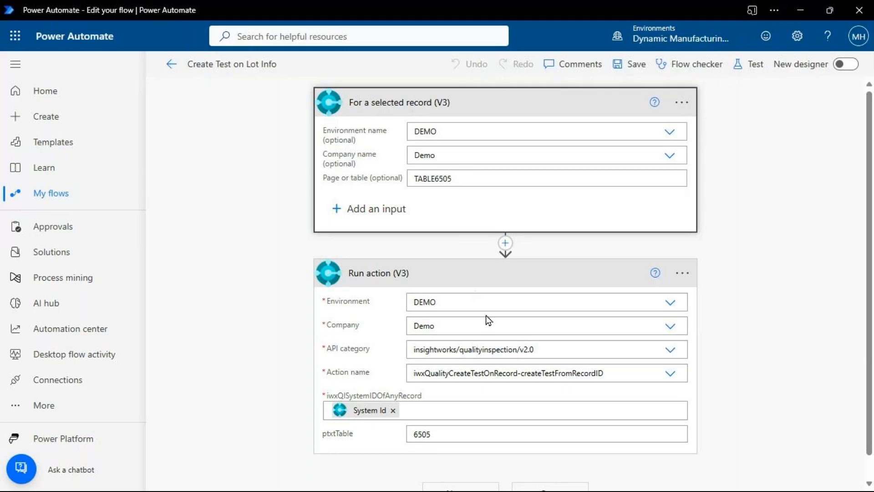
scroll(485, 319, down, 1)
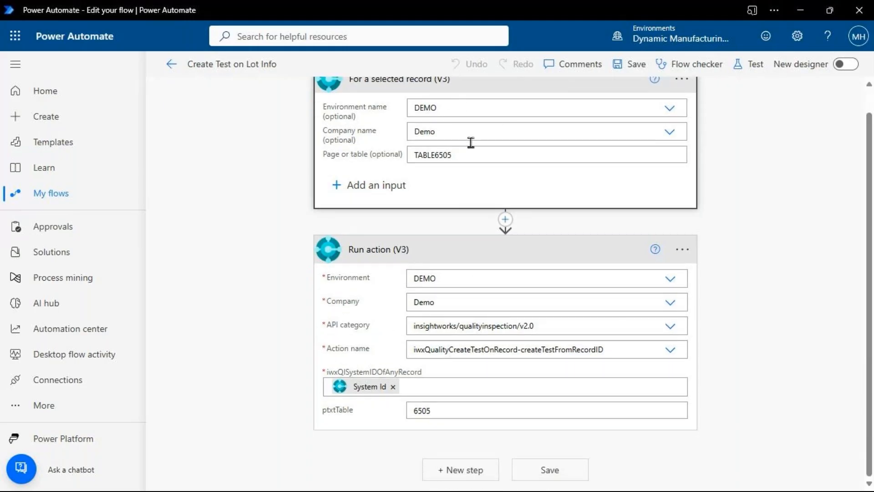
click(671, 326)
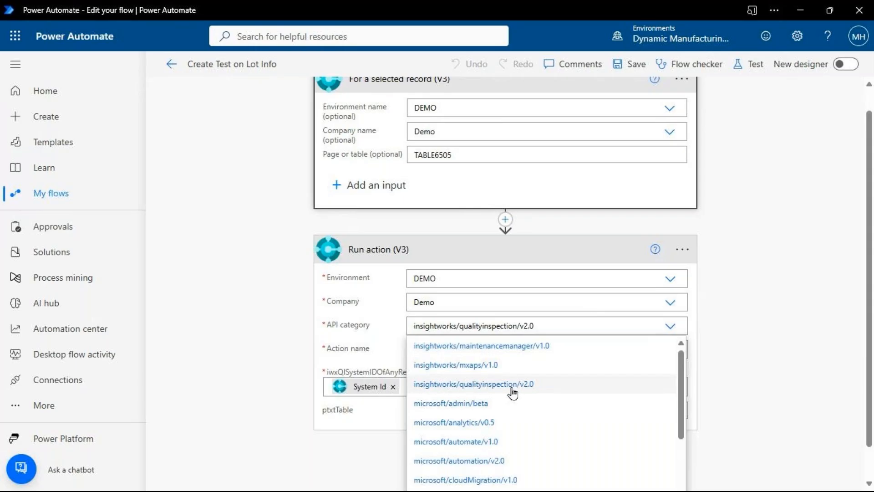
click(670, 327)
- Examine the available quality inspection action names for the flow's Run action, and close the list without changing the selection
click(675, 349)
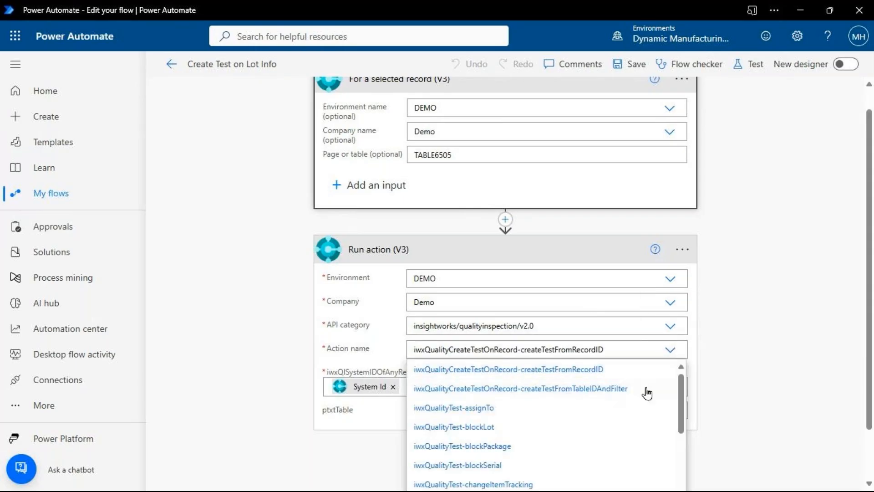
scroll(788, 381, down, 2)
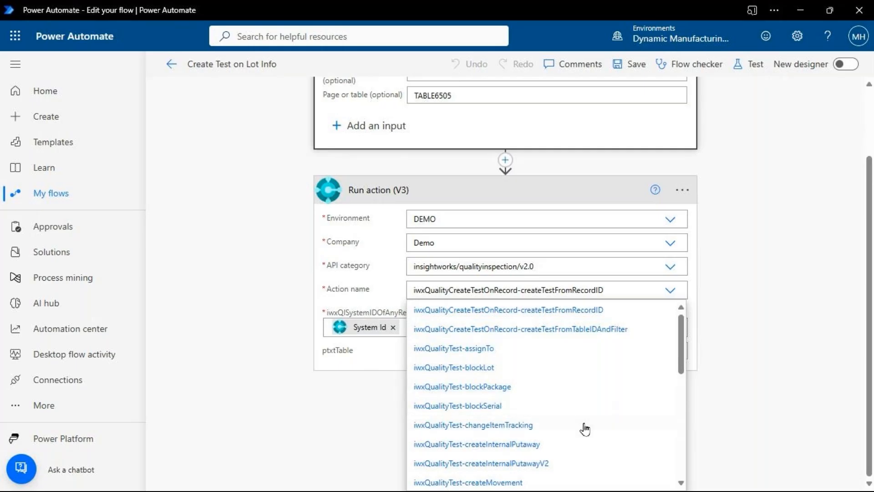
scroll(548, 428, down, 5)
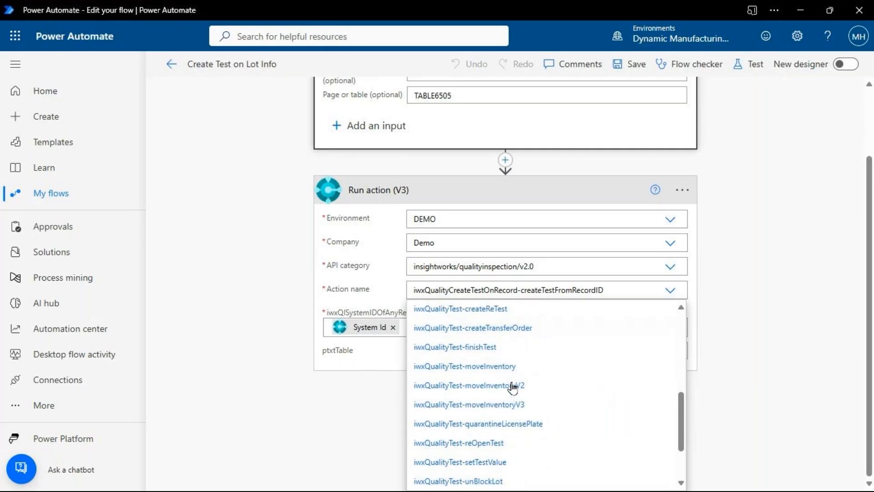
scroll(512, 387, down, 2)
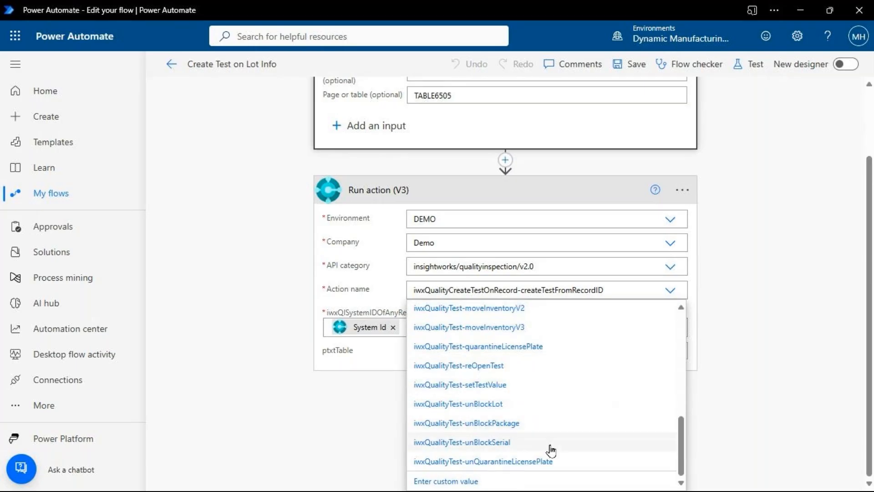
scroll(549, 430, up, 2)
scroll(549, 430, up, 1)
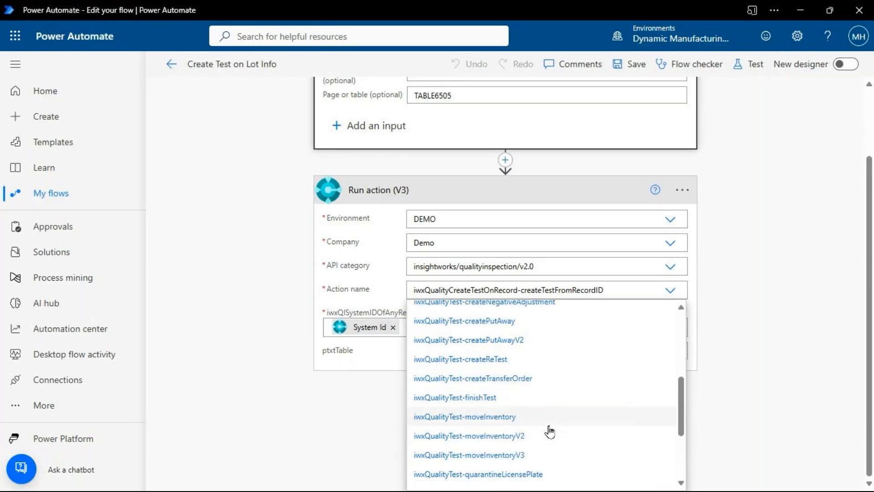
scroll(549, 431, up, 3)
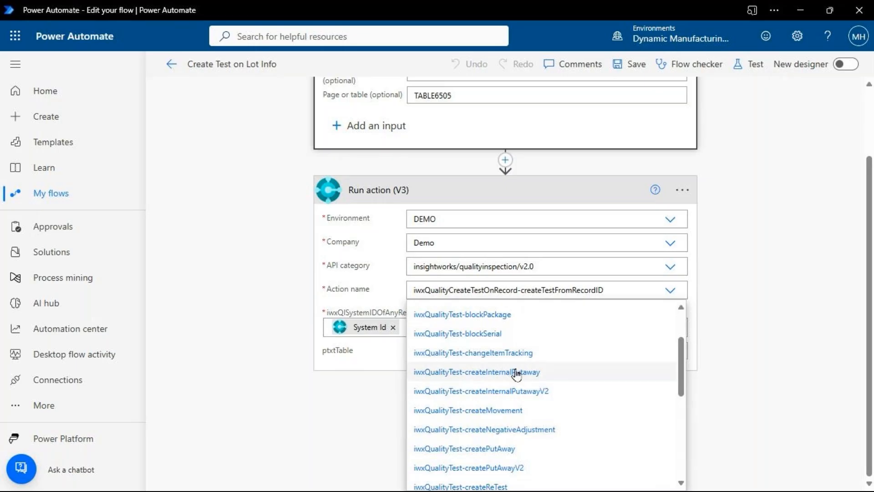
scroll(515, 373, up, 2)
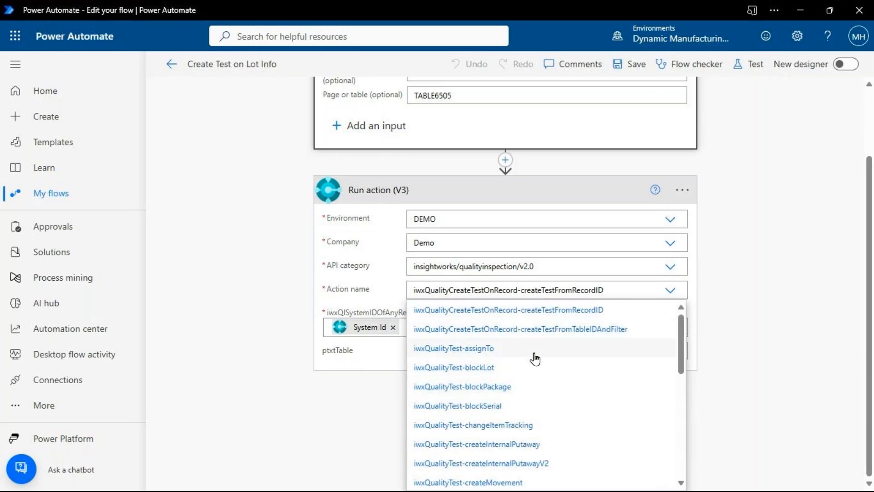
scroll(534, 359, down, 5)
scroll(534, 405, up, 5)
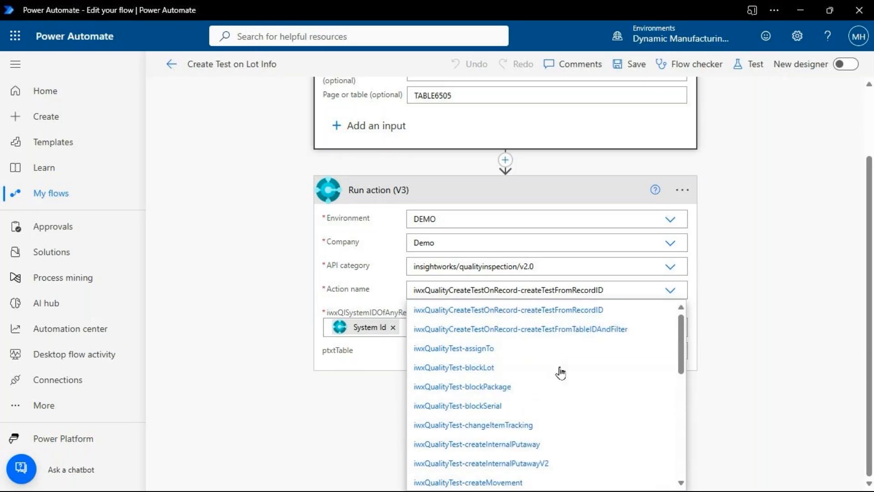
scroll(560, 373, up, 2)
scroll(725, 358, down, 2)
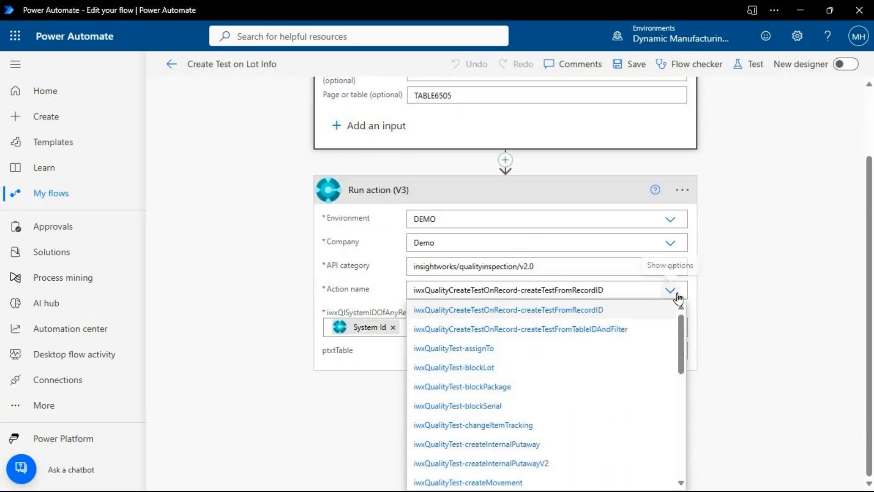
click(677, 296)
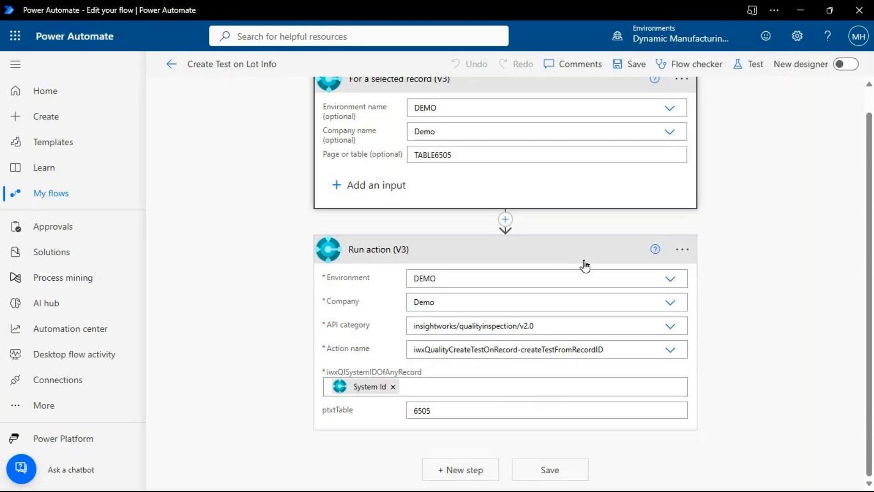
- Leave the lot info flow without saving and open the Example QI Teams Notification flow for editing
click(78, 196)
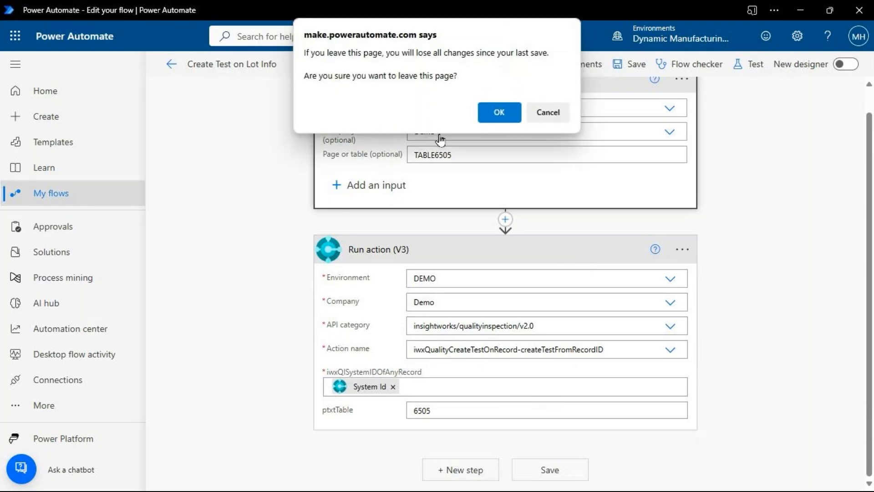
click(493, 115)
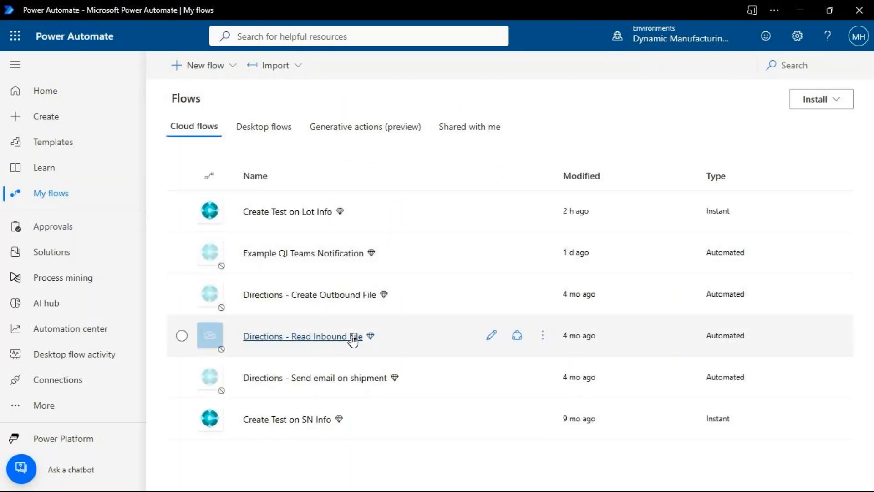
click(316, 254)
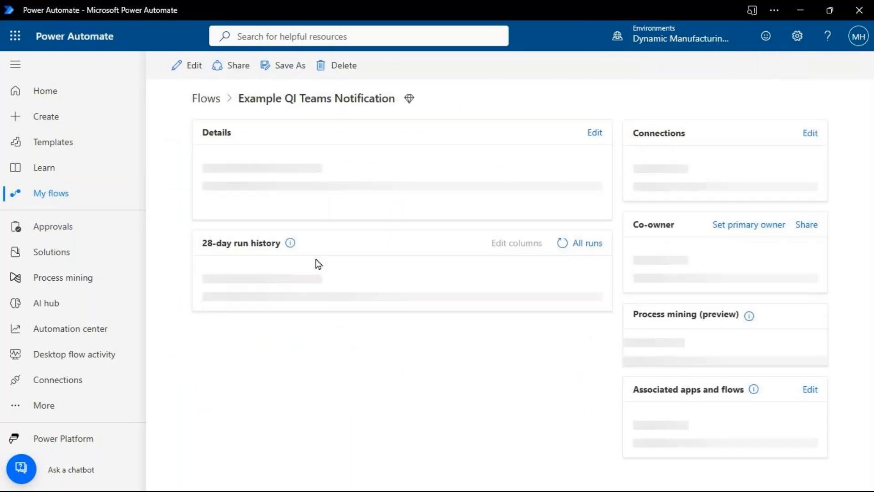
click(187, 65)
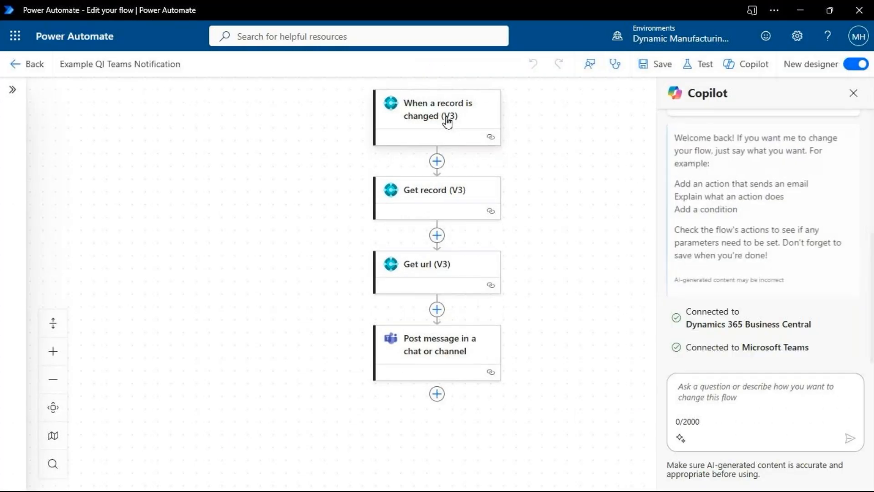
- Review the flow's record-changed trigger parameters and the Teams channel message it posts
click(448, 122)
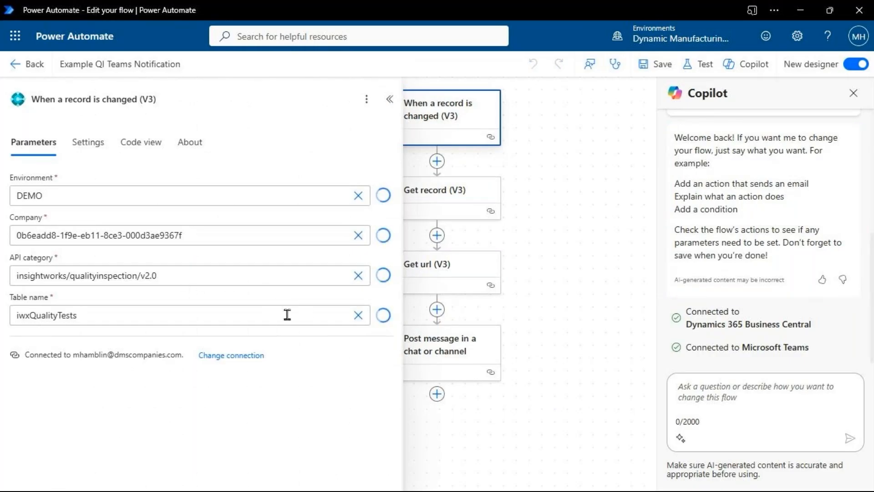
click(389, 99)
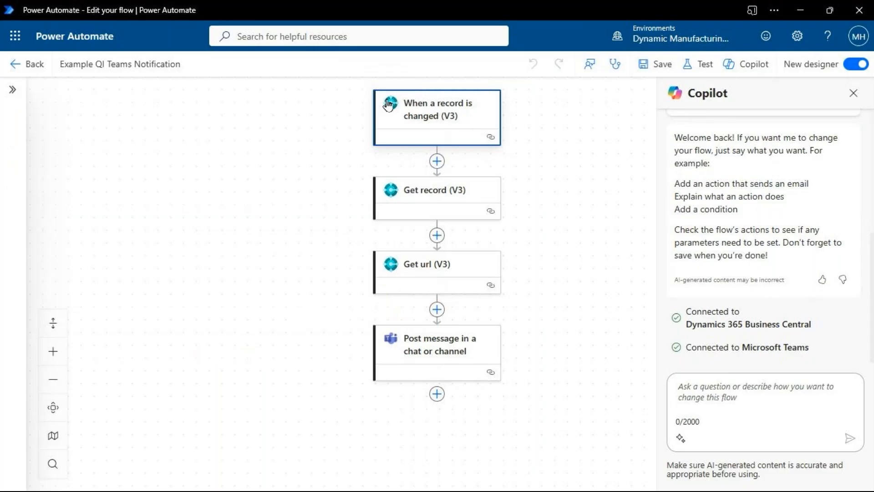
click(450, 347)
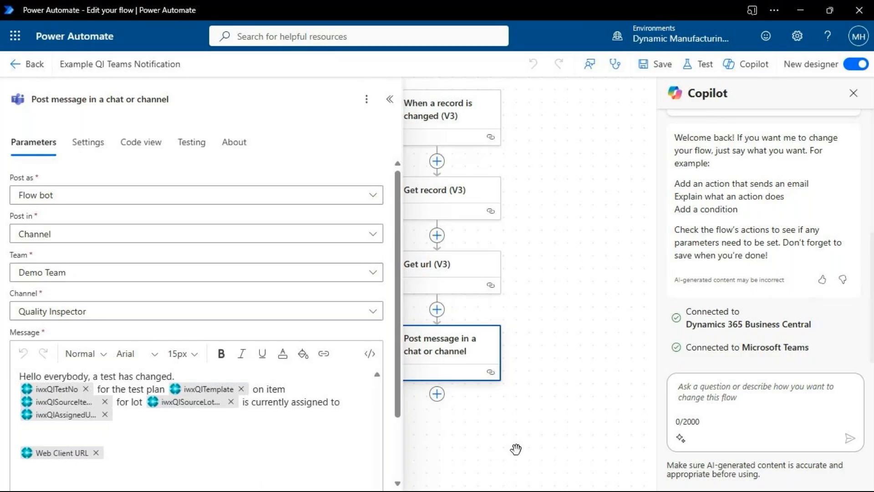
drag(532, 443, 598, 449)
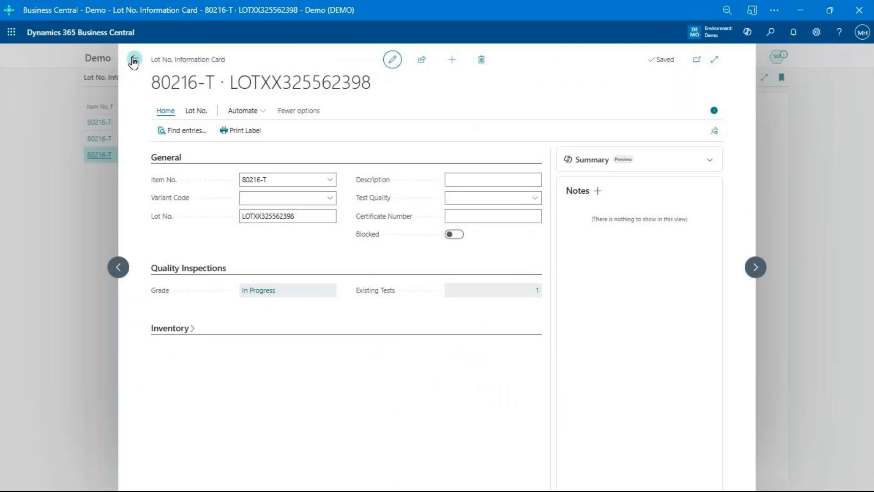
- Switch to Business Central, close the lot card and lot list, and open the Test Results Matrix
click(133, 60)
click(93, 59)
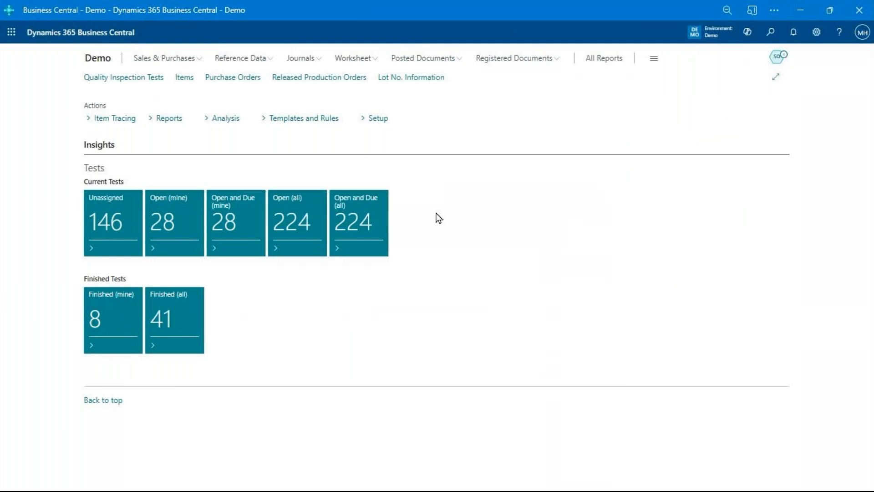
click(225, 119)
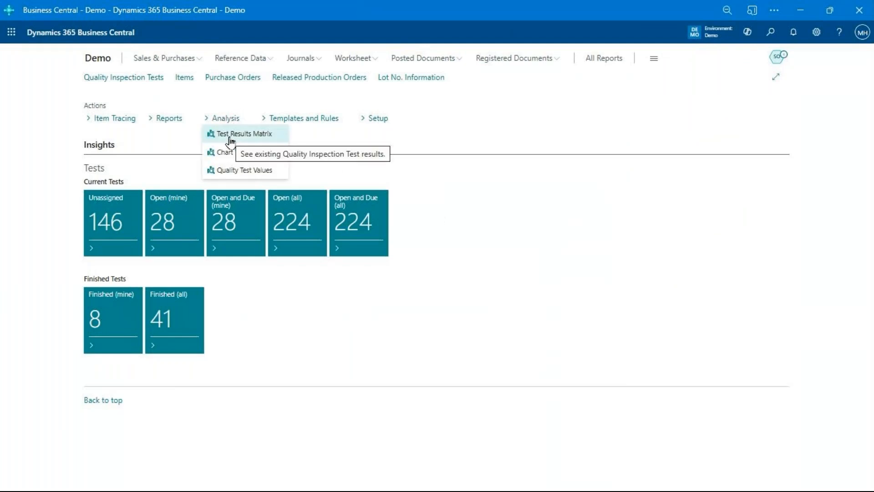
click(230, 139)
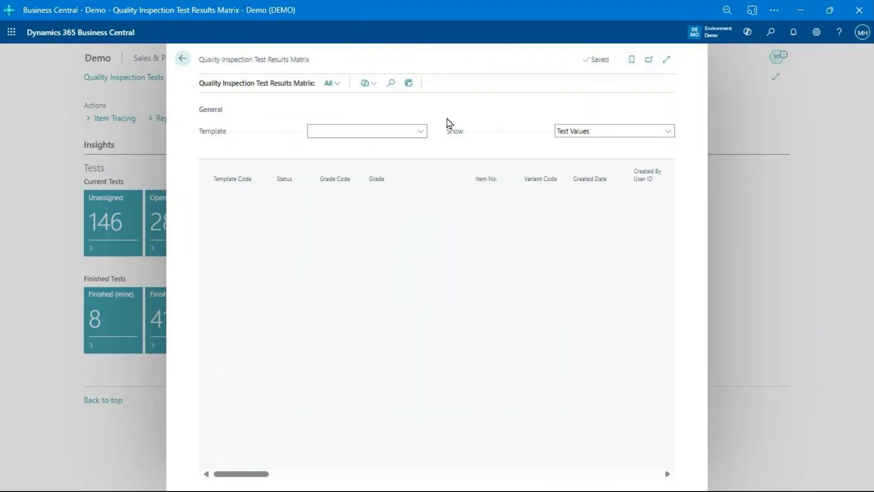
- Filter the Test Results Matrix by the PRODUCTION template, review its test rows, and close the matrix
click(419, 137)
click(418, 136)
click(423, 135)
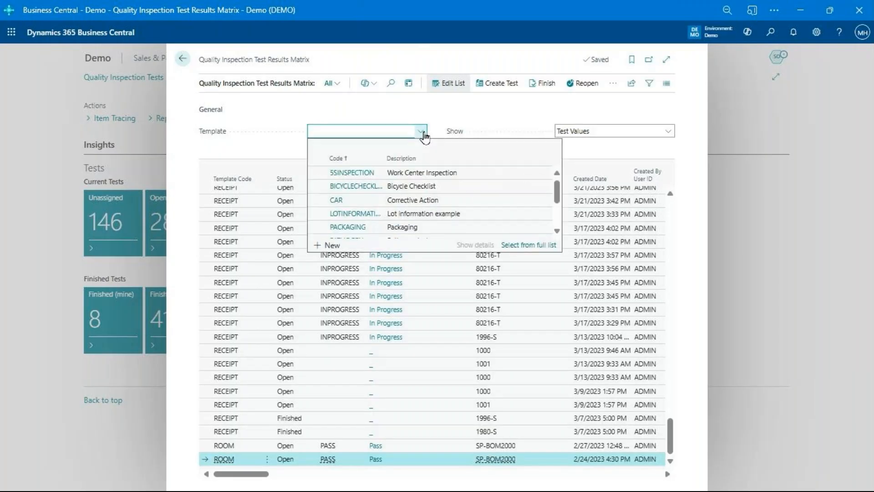
click(424, 135)
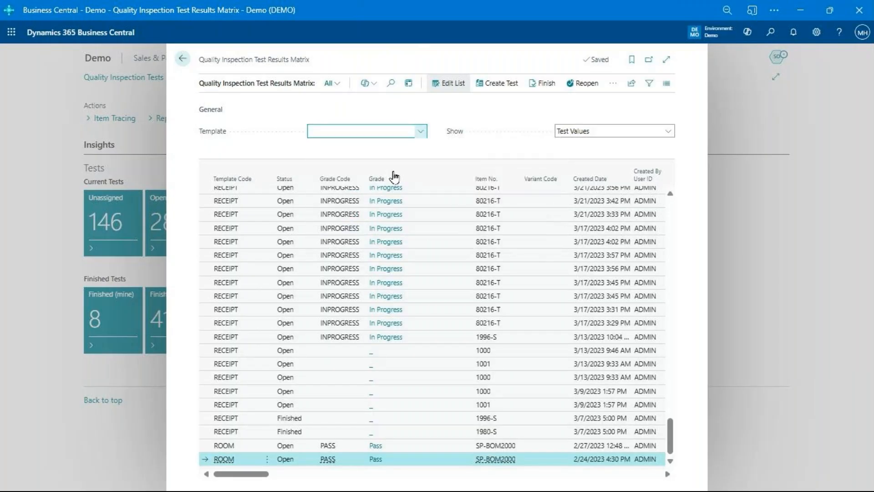
click(421, 137)
key(Down)
key(Down)
key(Down)
key(Down)
key(Down)
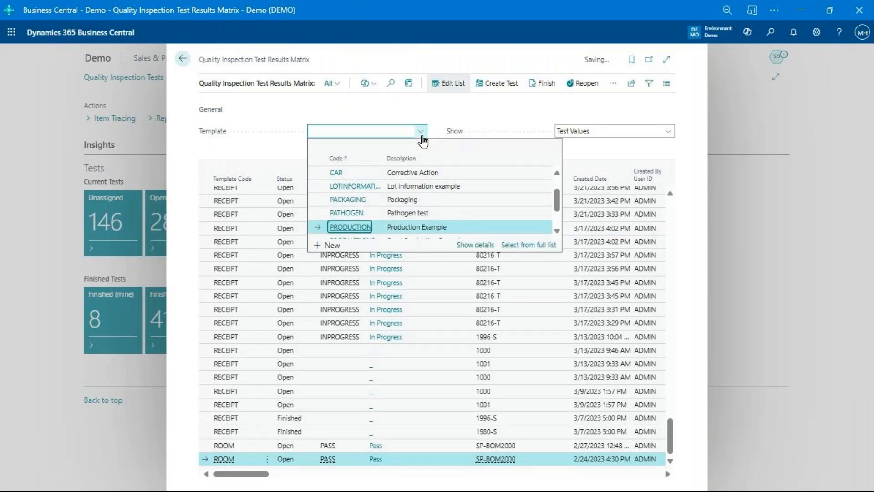
key(Return)
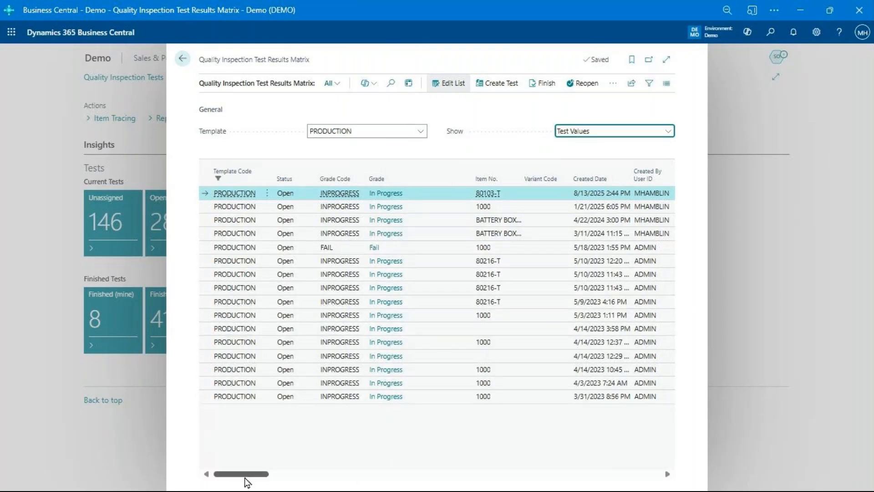
mouse_move(246, 473)
mouse_down()
mouse_move(360, 475)
mouse_move(370, 488)
mouse_move(533, 489)
mouse_move(239, 474)
mouse_up()
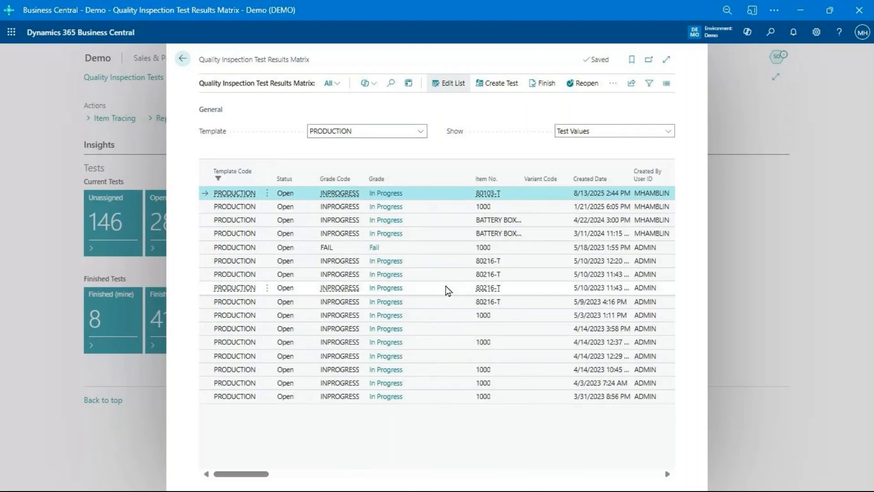
click(182, 60)
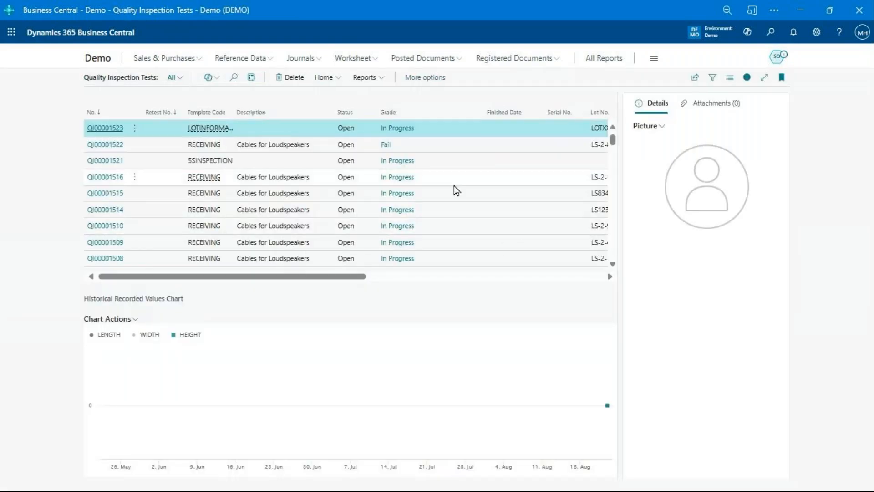
- Open the LOTINFORMATION inspection test QI00001523, review its available reports and test lines, and close it
click(101, 128)
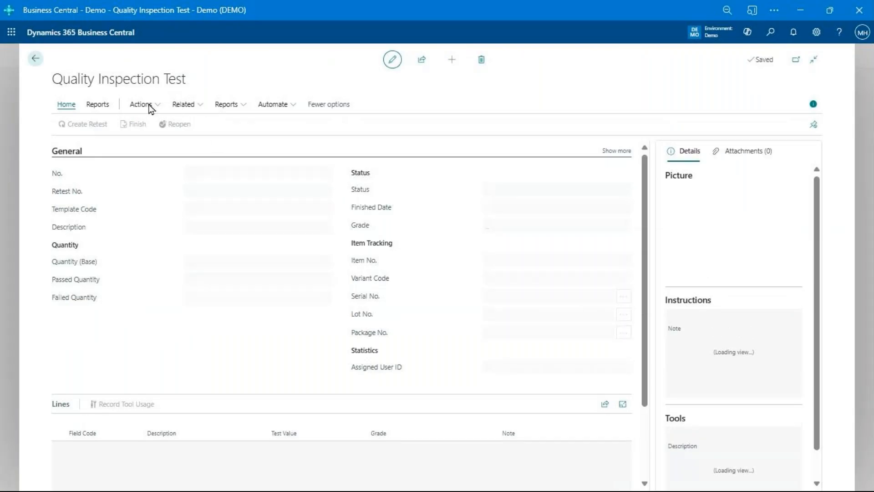
click(228, 107)
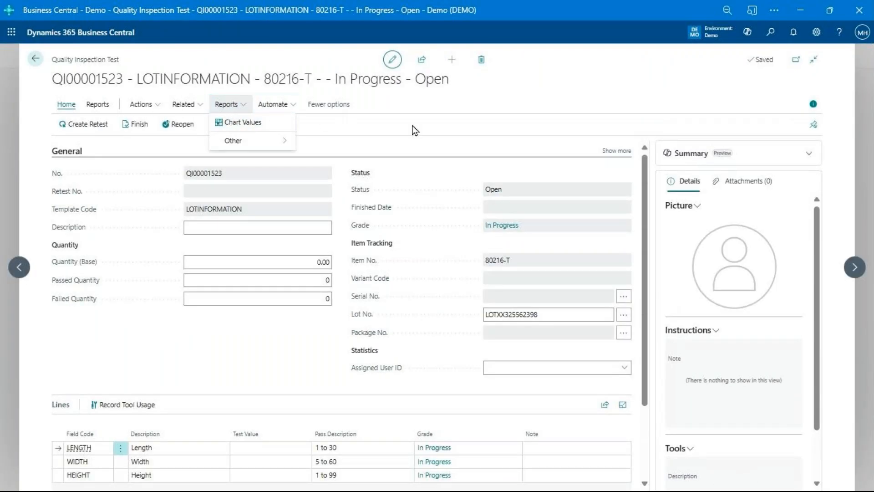
mouse_move(235, 142)
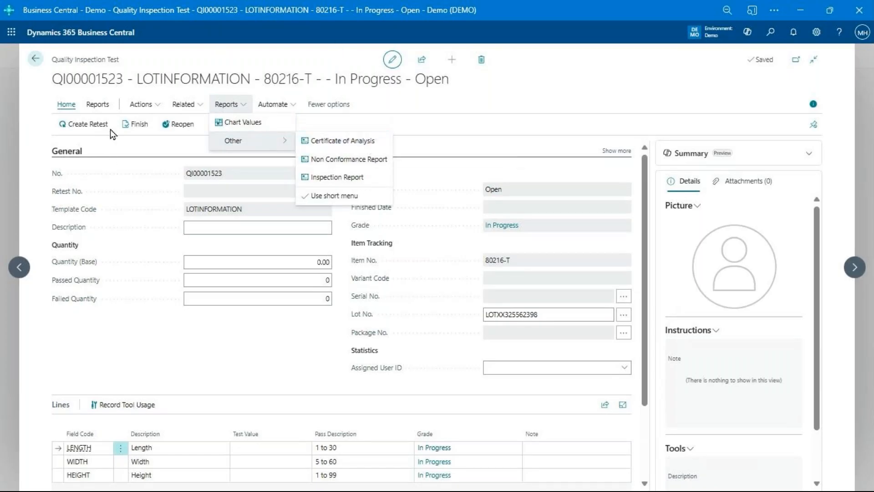
click(98, 104)
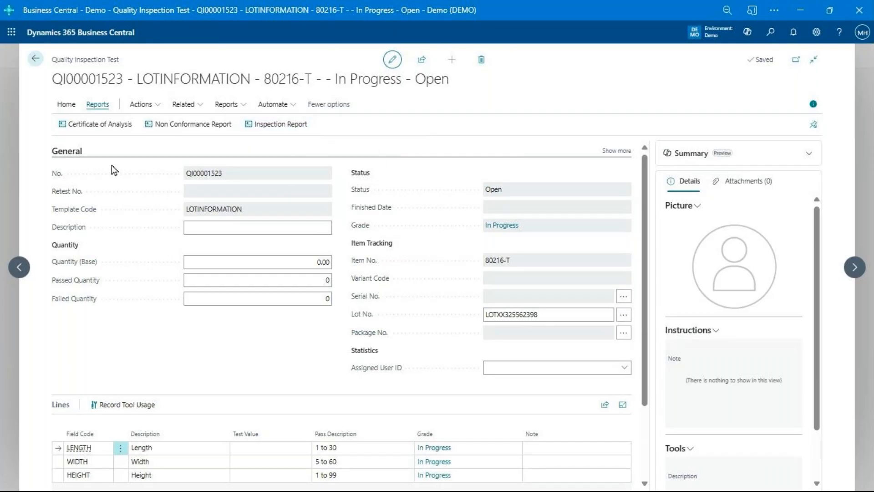
click(78, 153)
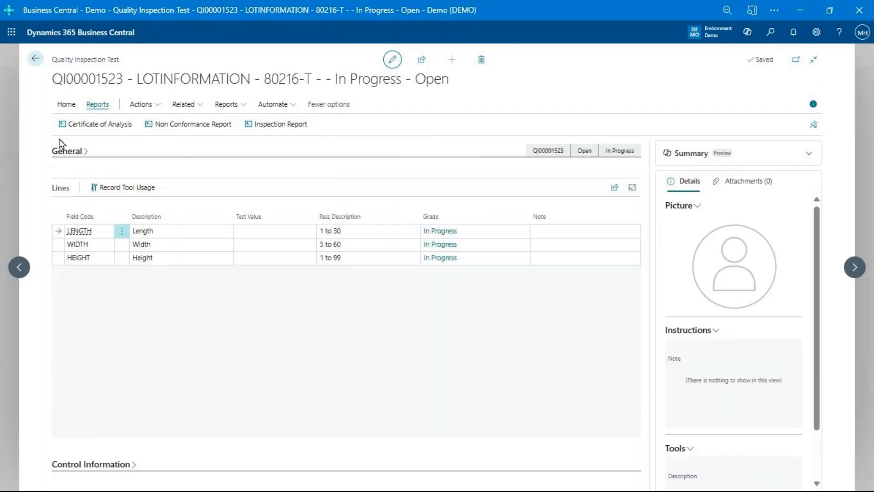
key(Escape)
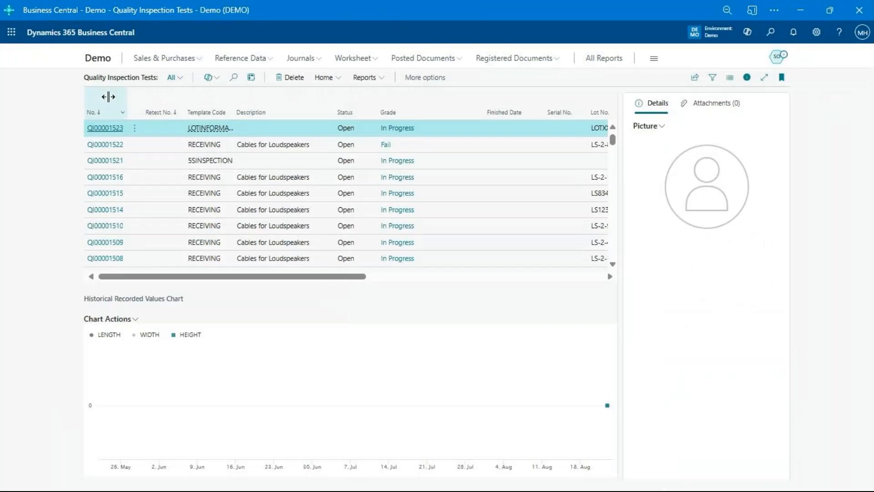
- Return to the home page and review the test analysis options without opening one
key(Escape)
click(223, 118)
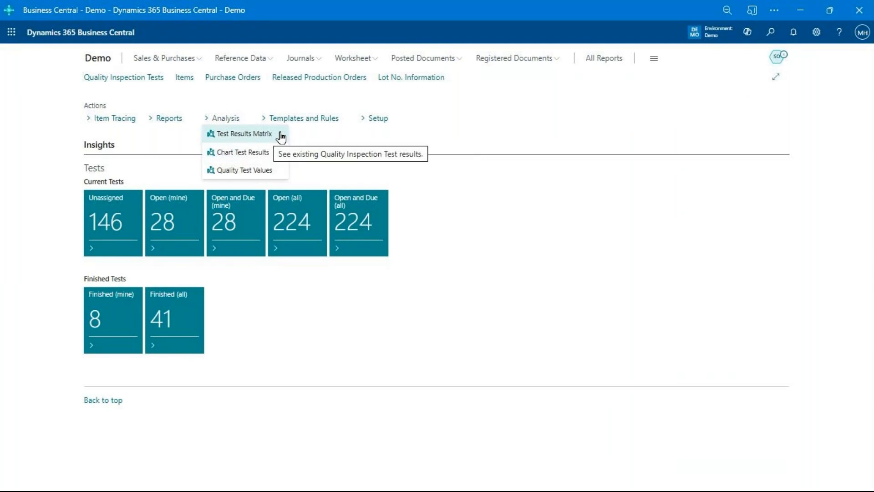
click(557, 157)
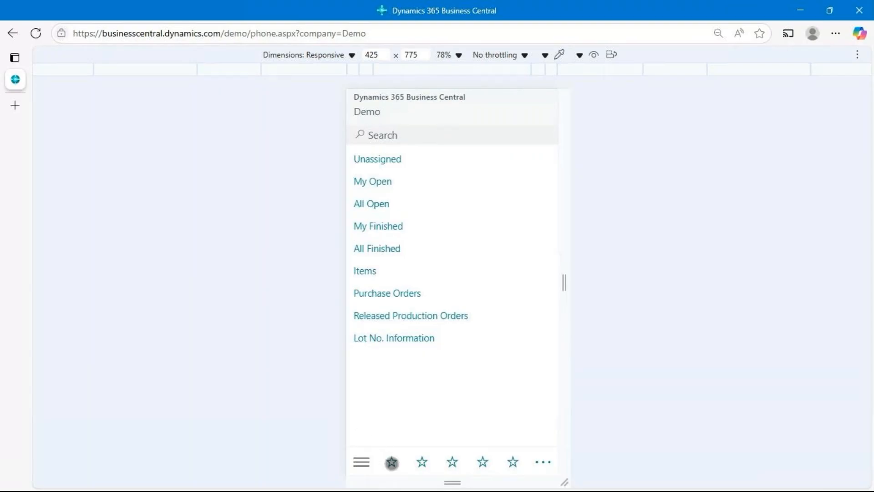
- In the phone-sized client, open the My Open tests list and look through its entries
click(391, 463)
click(362, 462)
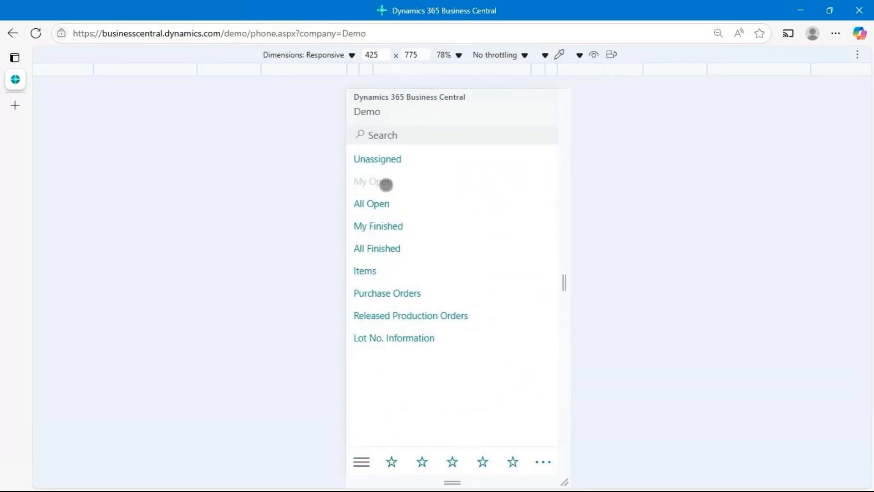
click(385, 182)
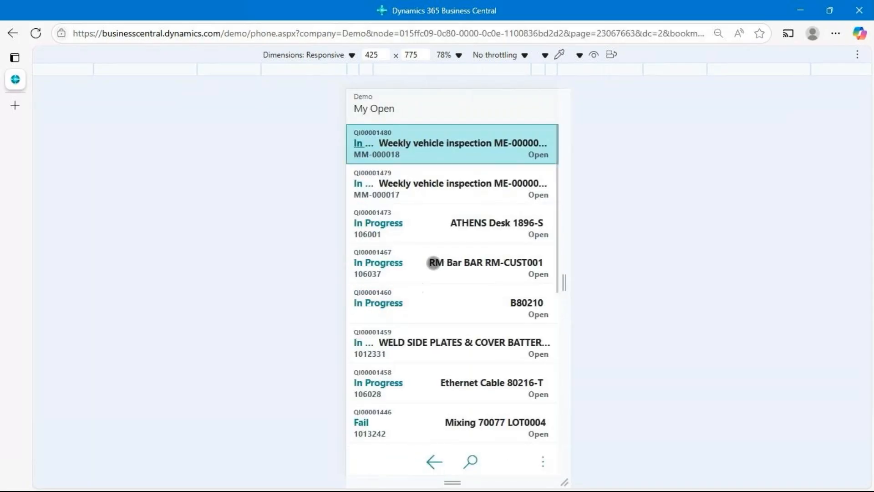
scroll(432, 262, down, 3)
scroll(433, 262, up, 3)
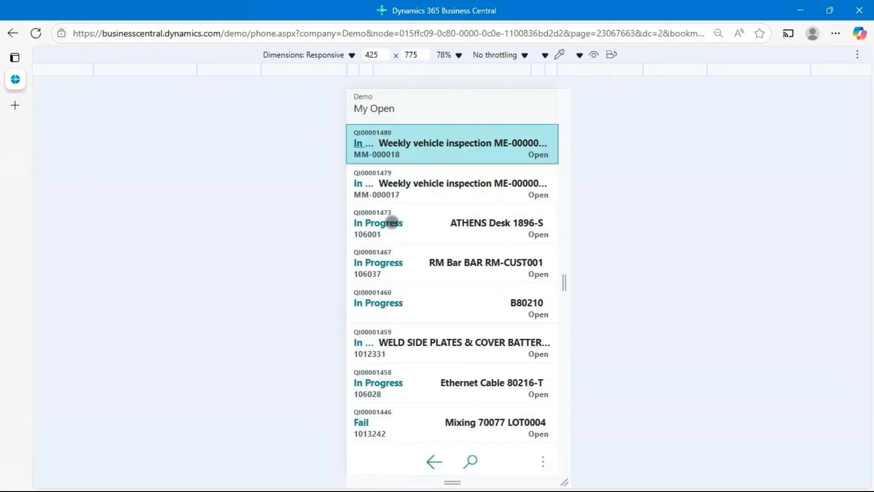
- Open the quality test for ATHENS Desk 1896-S and review its details and package measurement fields
click(391, 221)
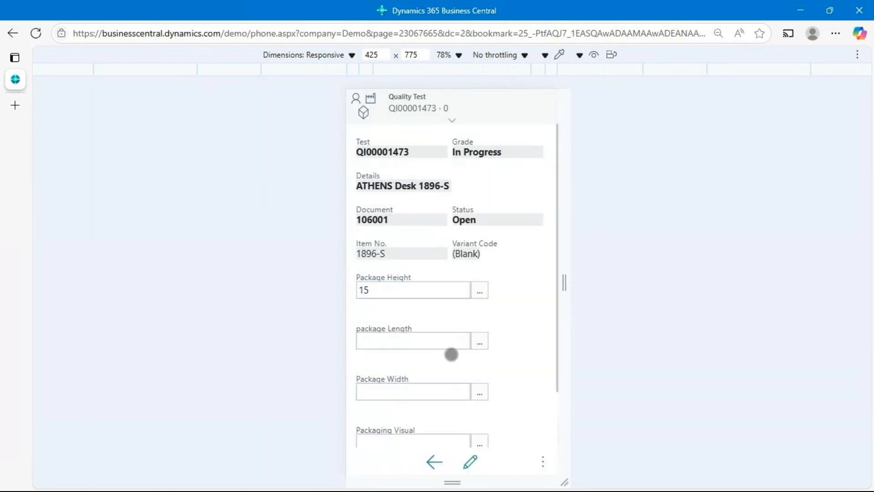
scroll(435, 384, down, 2)
scroll(435, 384, up, 2)
scroll(521, 281, down, 2)
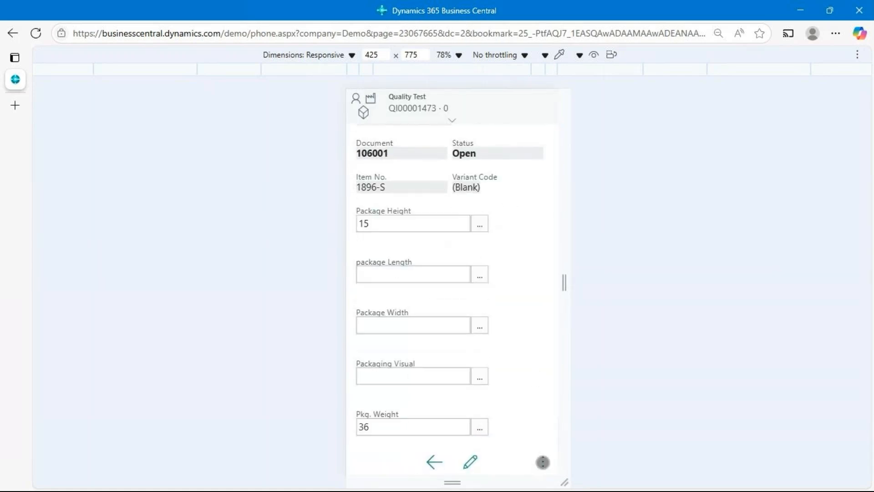
- Examine the process actions available for the ATHENS Desk test, and close the list without running one
click(542, 462)
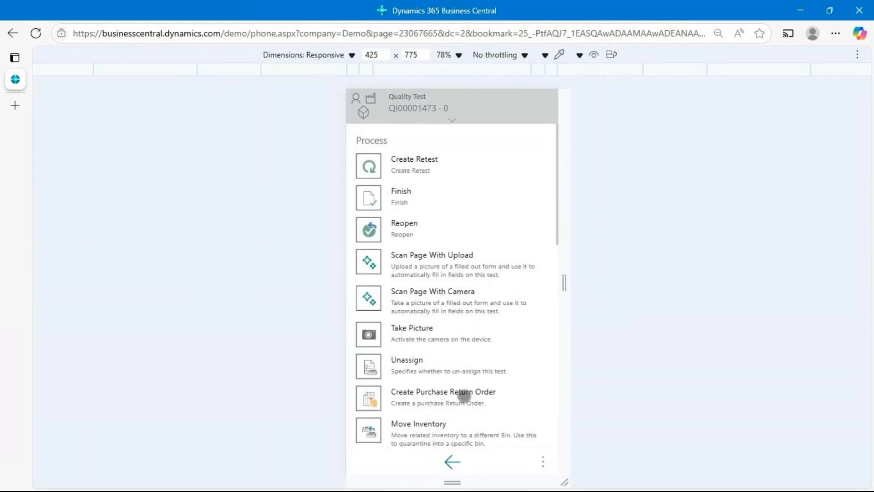
drag(463, 395, 464, 239)
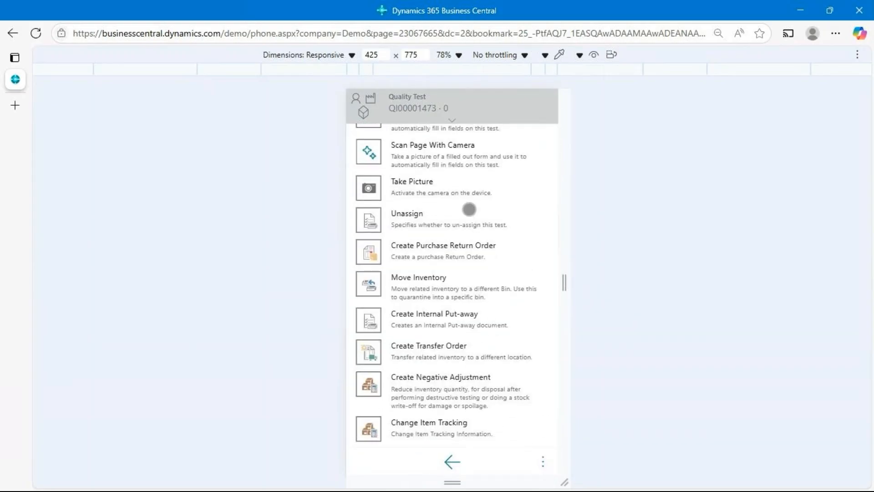
drag(484, 244, 482, 293)
drag(493, 215, 488, 319)
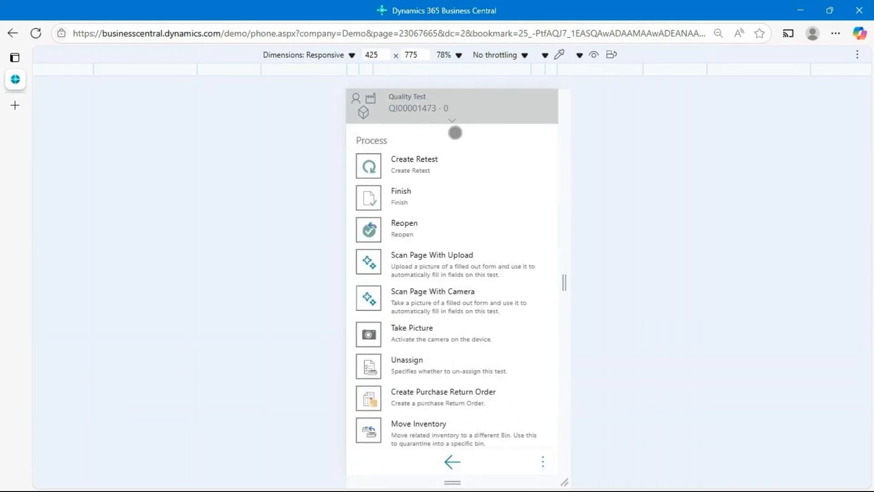
click(429, 426)
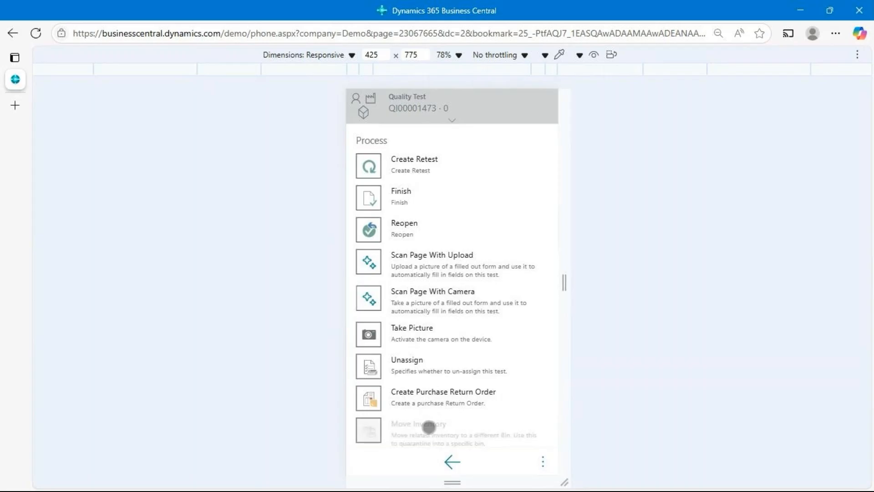
drag(429, 426, 431, 392)
click(453, 299)
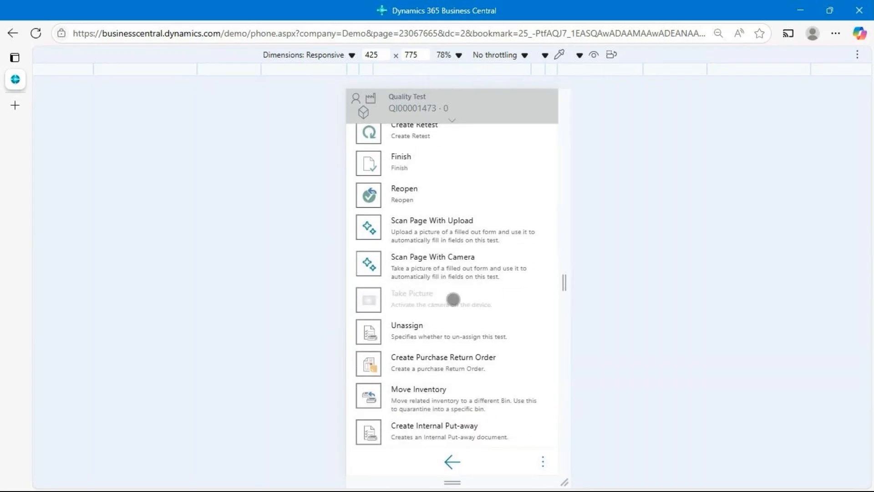
drag(452, 299, 456, 333)
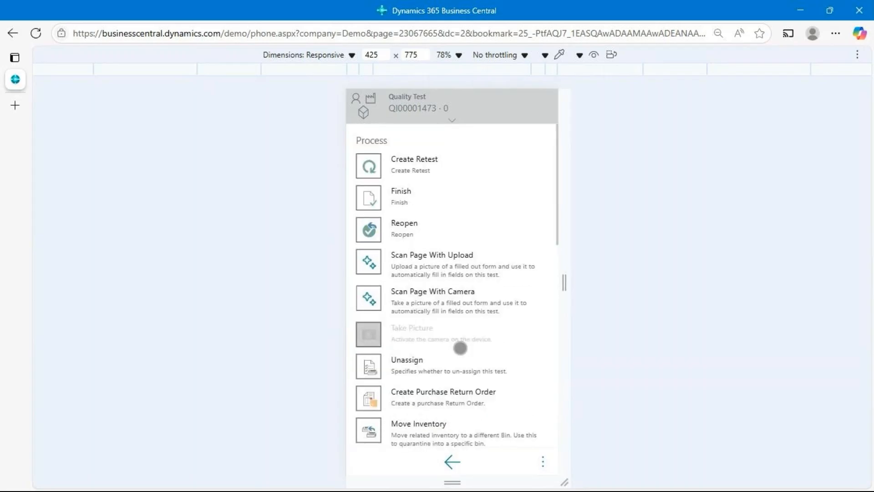
click(457, 463)
- Leave the ATHENS Desk test and the My Open list to return to the mobile home page
drag(509, 250, 521, 391)
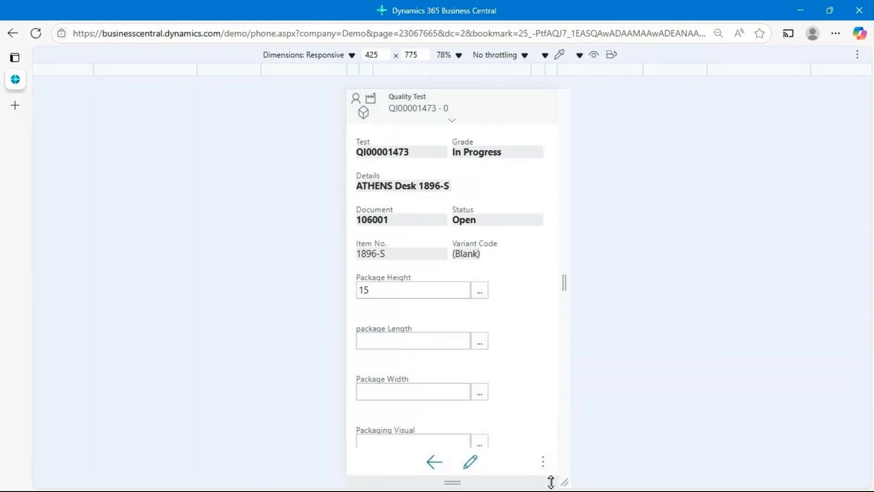
click(434, 461)
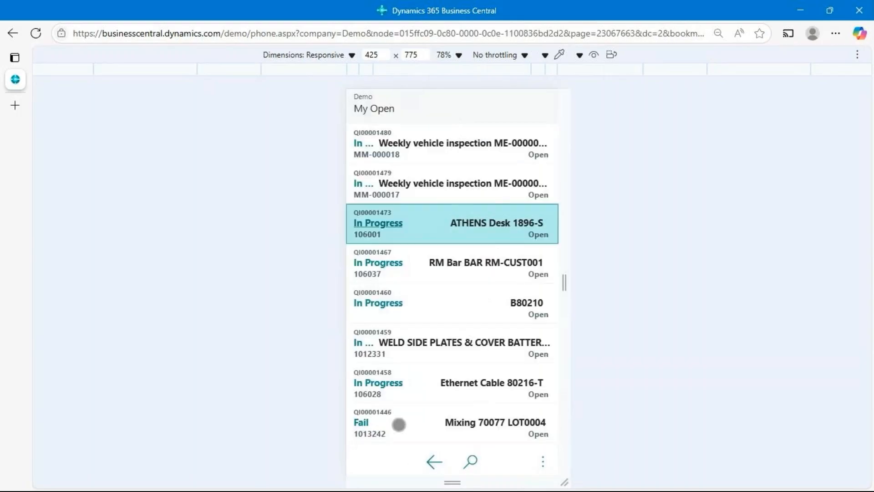
click(433, 460)
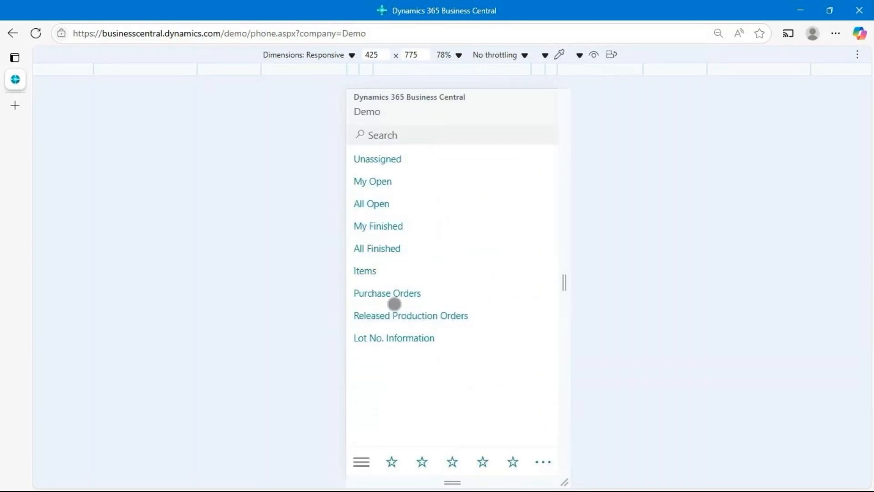